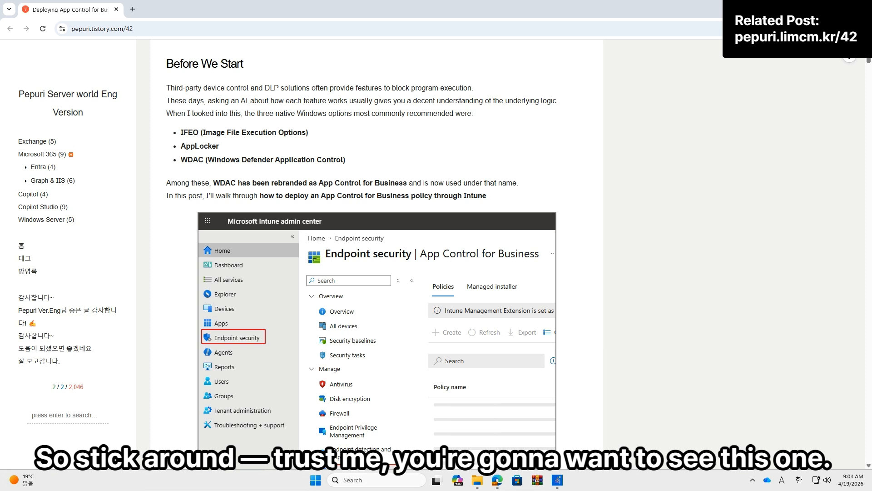
Examine the blog post's introduction to WDAC and its comparison table of App Control for Business and AppLocker
{"action": "left_click_drag", "start_coordinate": [182, 160], "coordinate": [194, 161]}
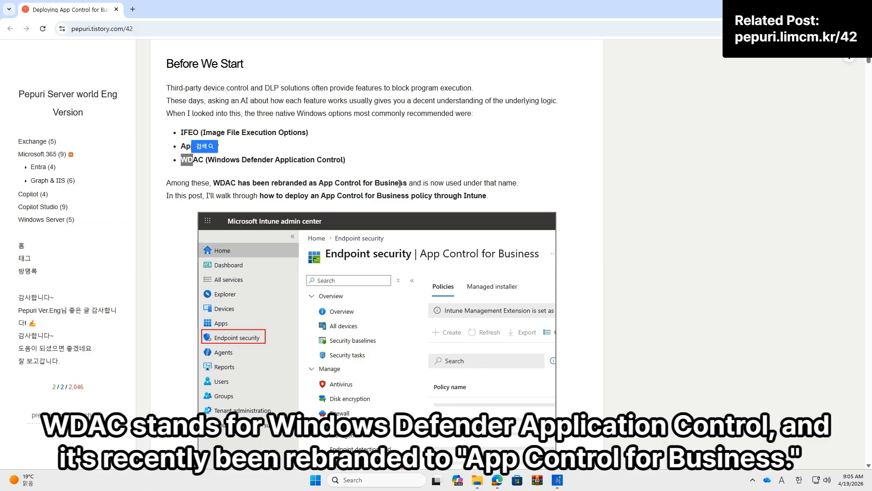
{"action": "scroll", "coordinate": [403, 184], "scroll_direction": "down", "scroll_amount": 10}
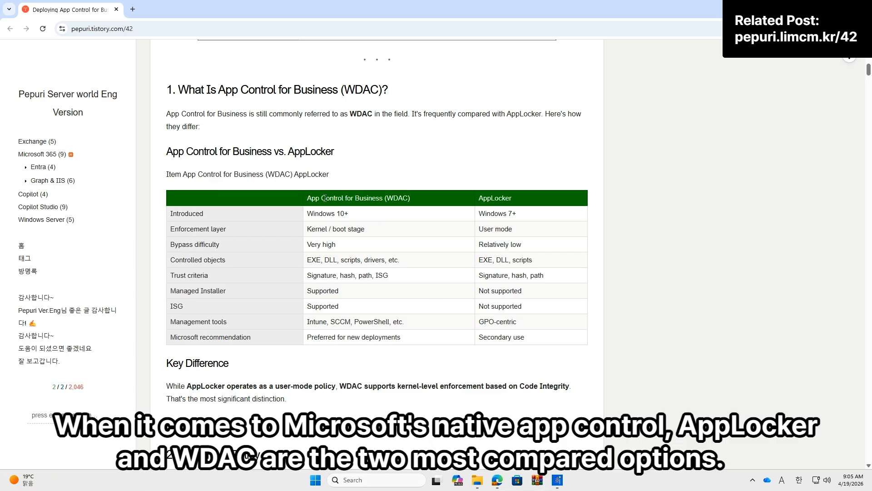
{"action": "left_click_drag", "start_coordinate": [307, 198], "coordinate": [420, 203]}
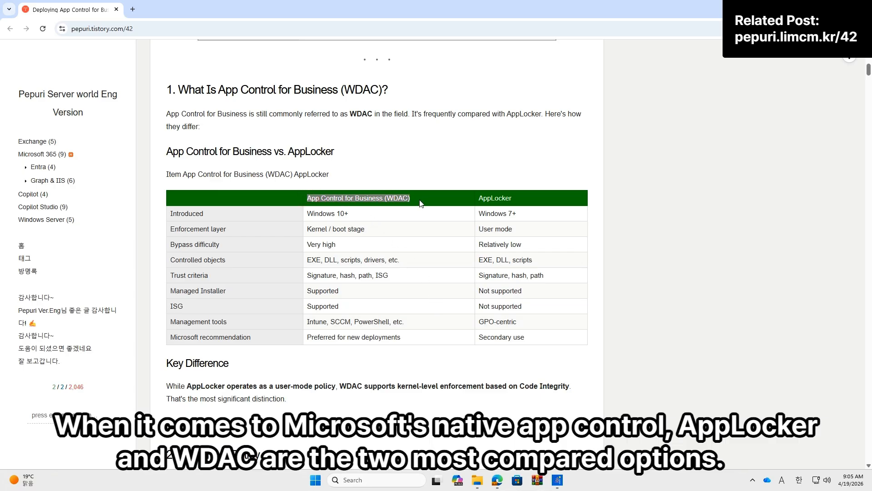
{"action": "left_click", "coordinate": [379, 215]}
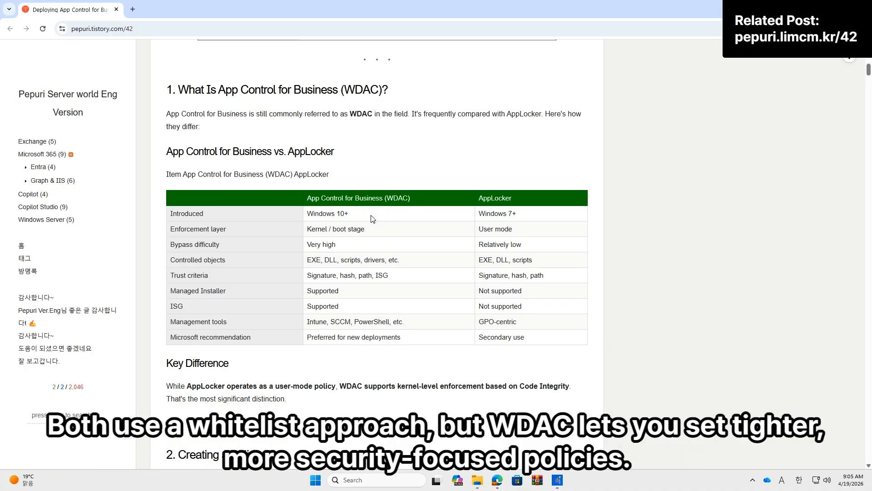
{"action": "double_click", "coordinate": [318, 229]}
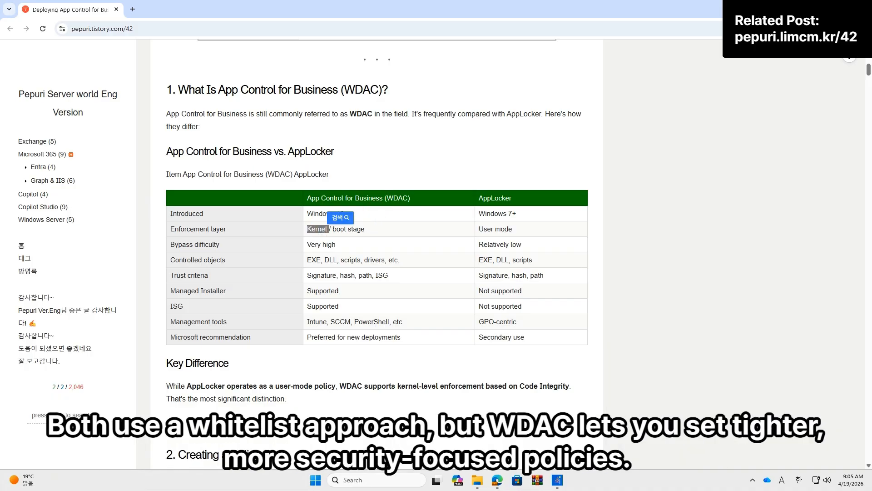
{"action": "left_click_drag", "start_coordinate": [406, 262], "coordinate": [330, 256]}
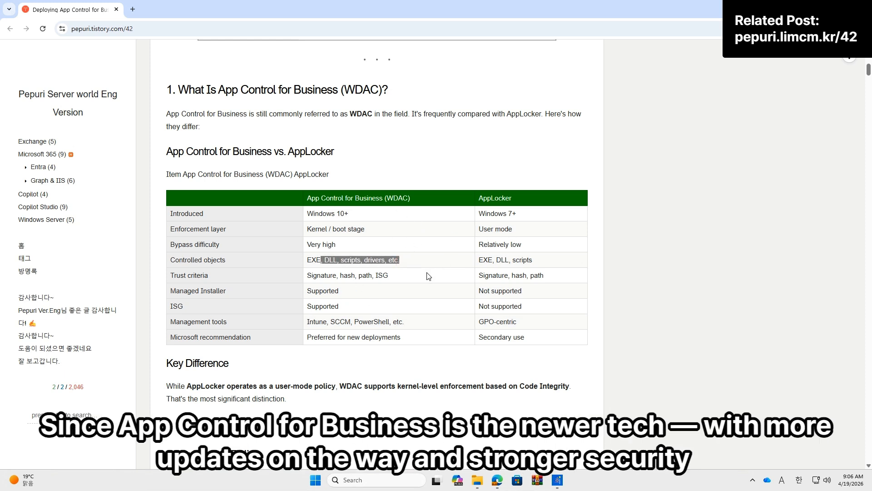
{"action": "left_click", "coordinate": [400, 280]}
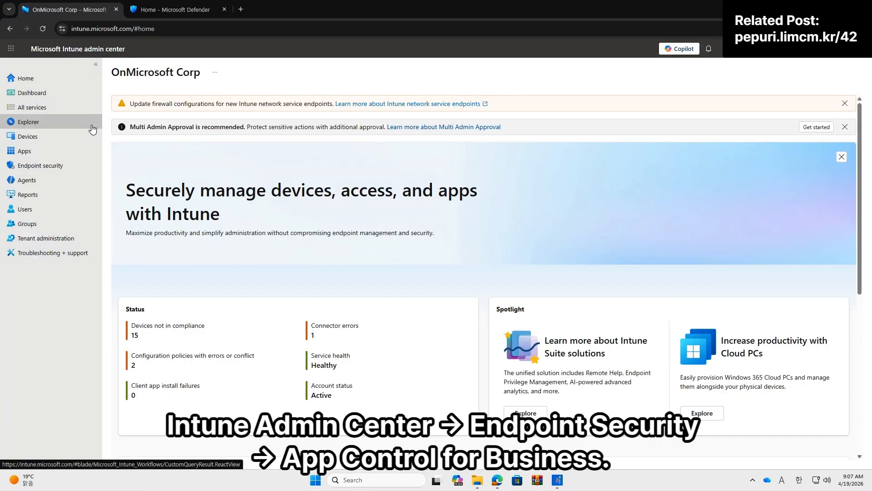
Create an App Control for Business policy named test under Endpoint security and continue to its configuration settings
{"action": "left_click", "coordinate": [57, 169]}
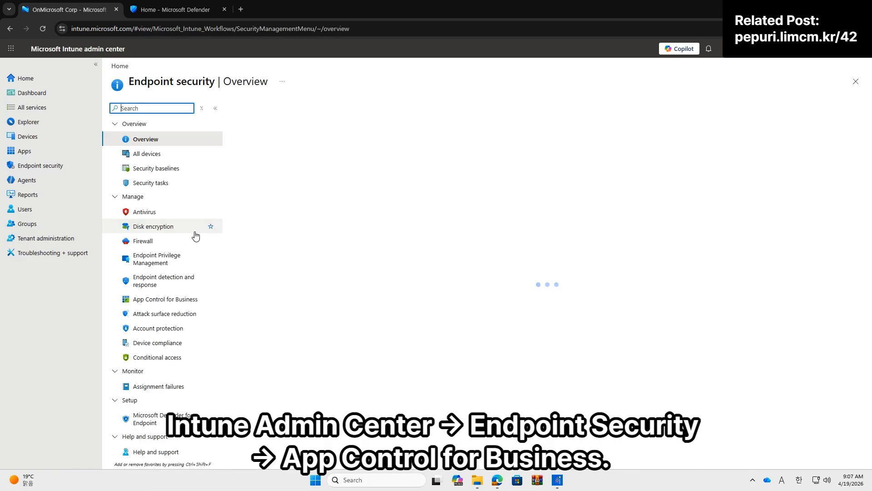
{"action": "left_click", "coordinate": [184, 302]}
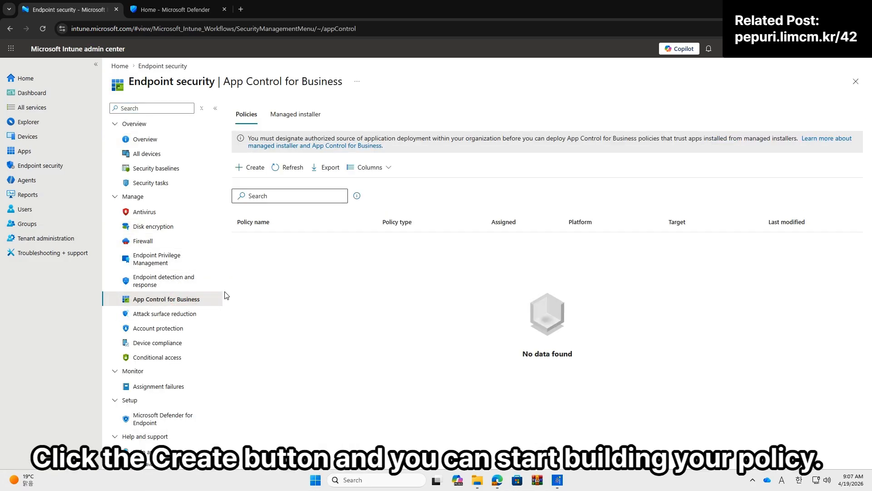
{"action": "left_click", "coordinate": [254, 169]}
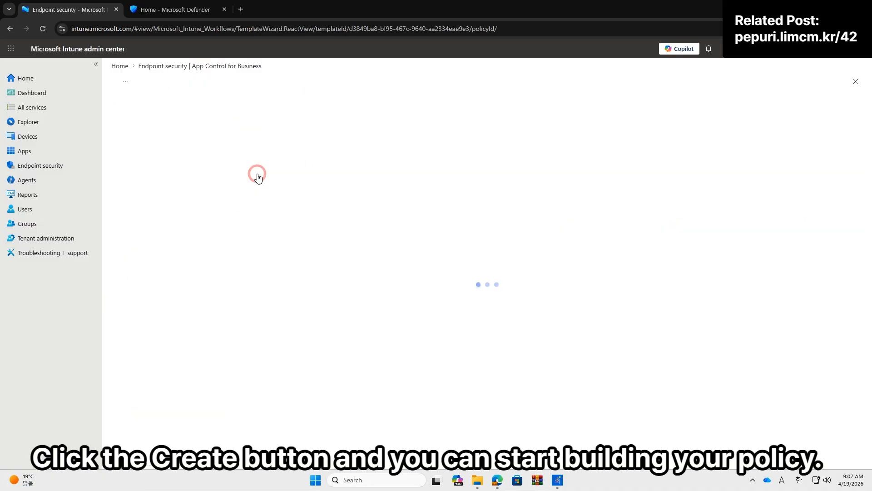
{"action": "left_click", "coordinate": [156, 150]}
{"action": "type", "text": "test"}
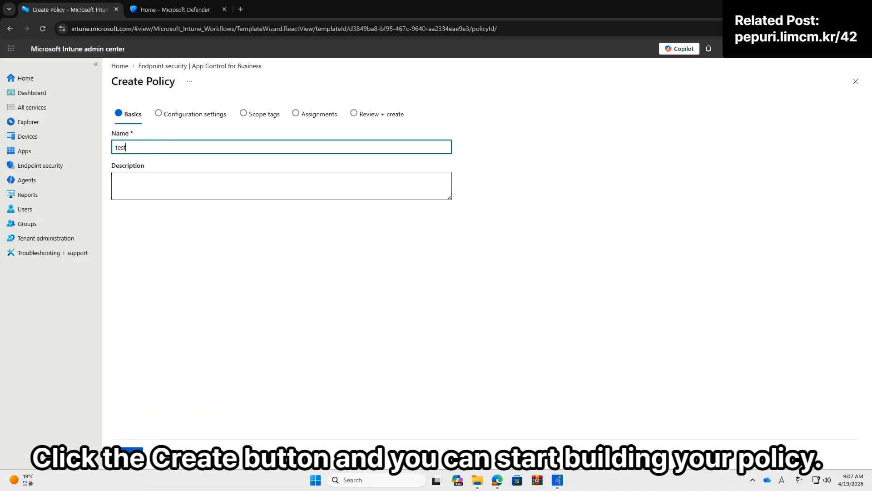
{"action": "left_click", "coordinate": [129, 454]}
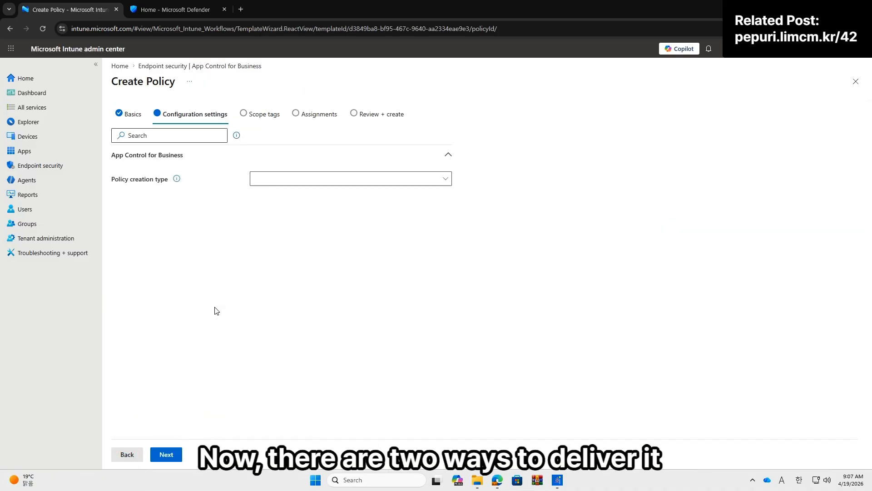
Look at the Built-in controls option for the policy creation type, and choose XML upload (Default) instead
{"action": "left_click", "coordinate": [308, 183]}
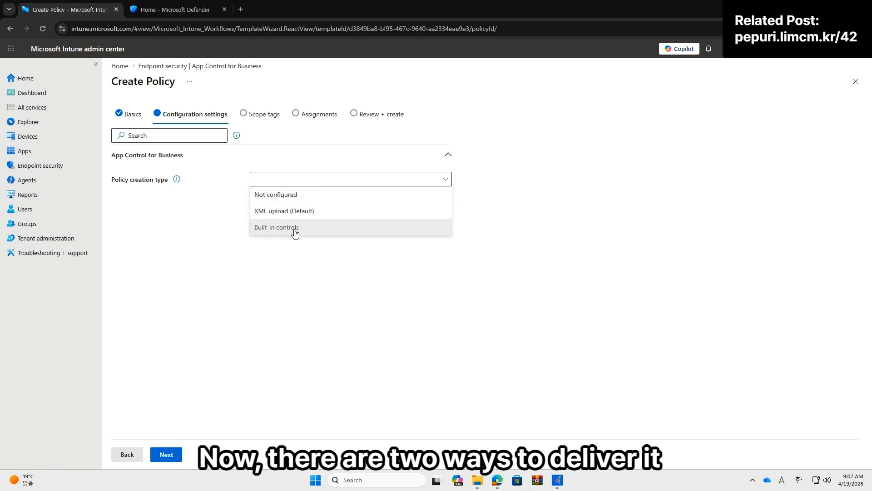
{"action": "left_click", "coordinate": [292, 228]}
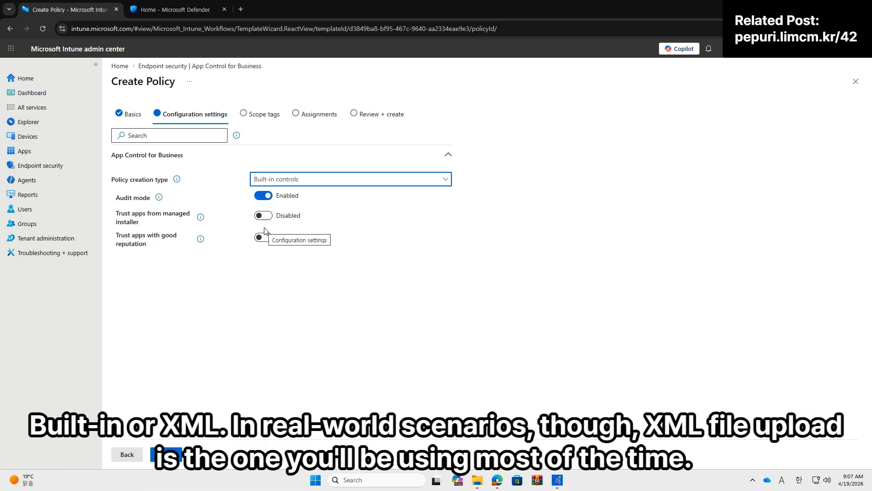
{"action": "left_click", "coordinate": [278, 181]}
{"action": "left_click", "coordinate": [302, 210]}
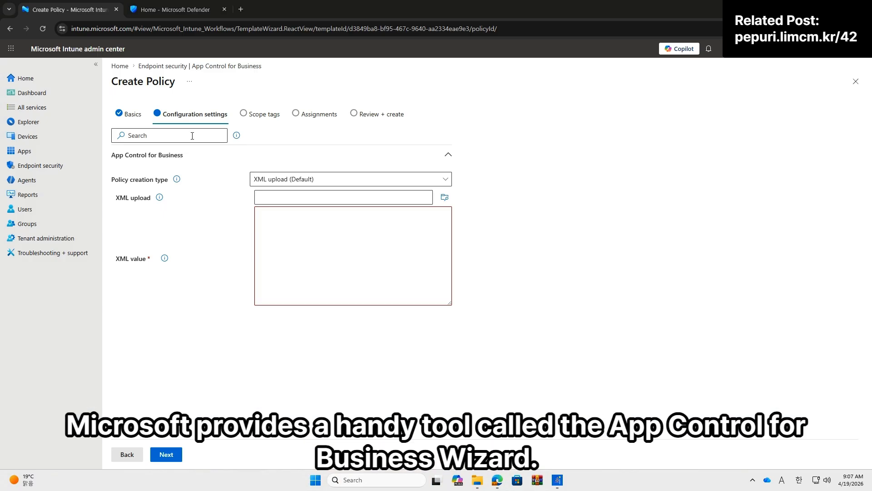
Search Google for "app control for business wizard" and open the official wizard download website from the Microsoft Learn article
{"action": "left_click", "coordinate": [241, 9]}
{"action": "type", "text": "google.com"}
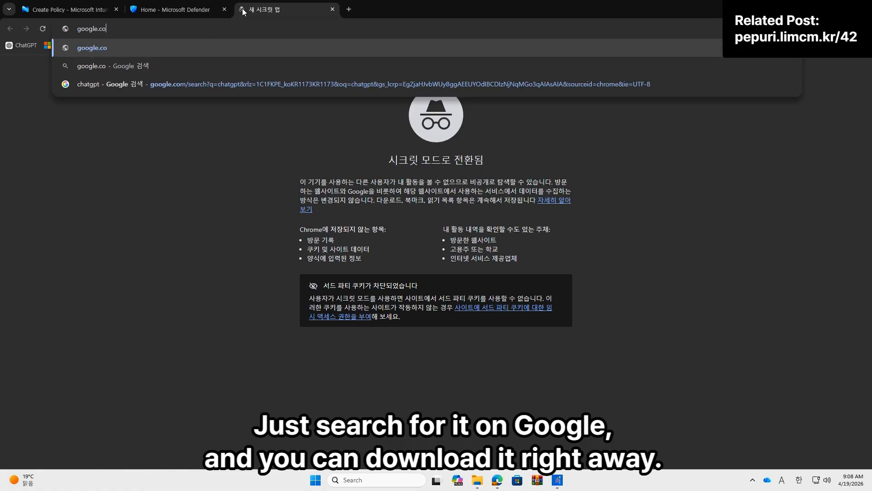
{"action": "key", "text": "Return"}
{"action": "type", "text": "app control for business wizard"}
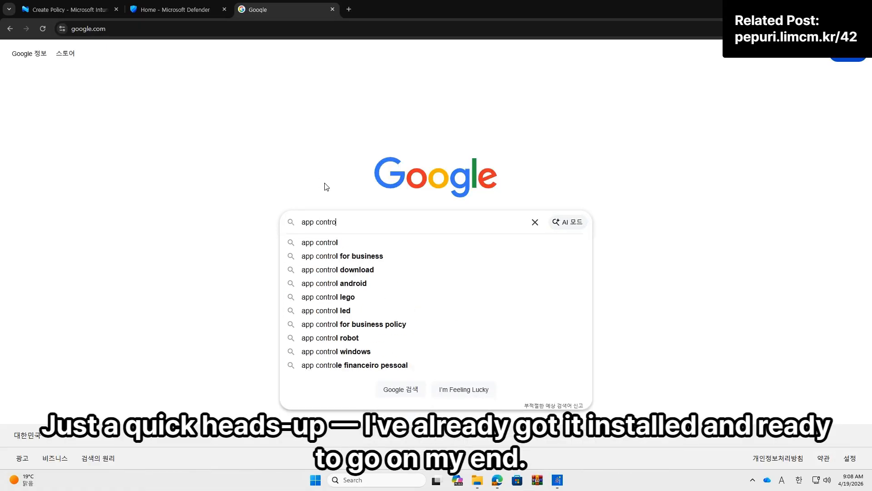
{"action": "key", "text": "Return"}
{"action": "left_click", "coordinate": [170, 142]}
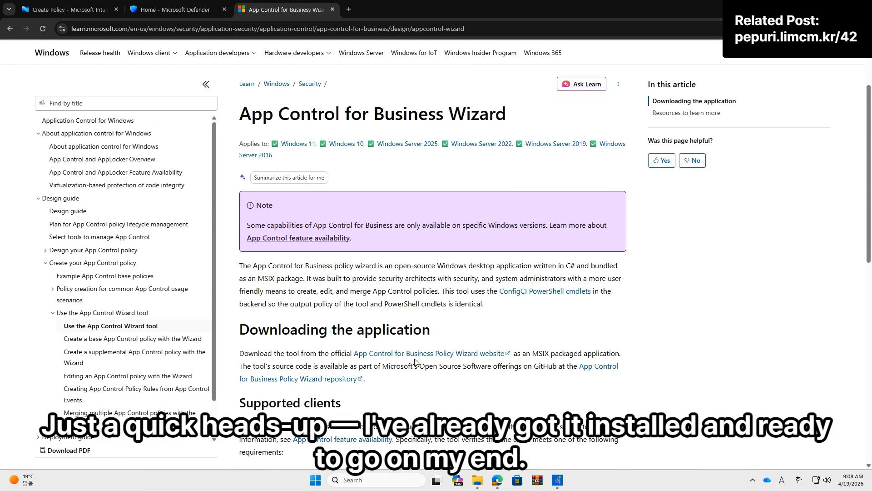
{"action": "left_click", "coordinate": [418, 355]}
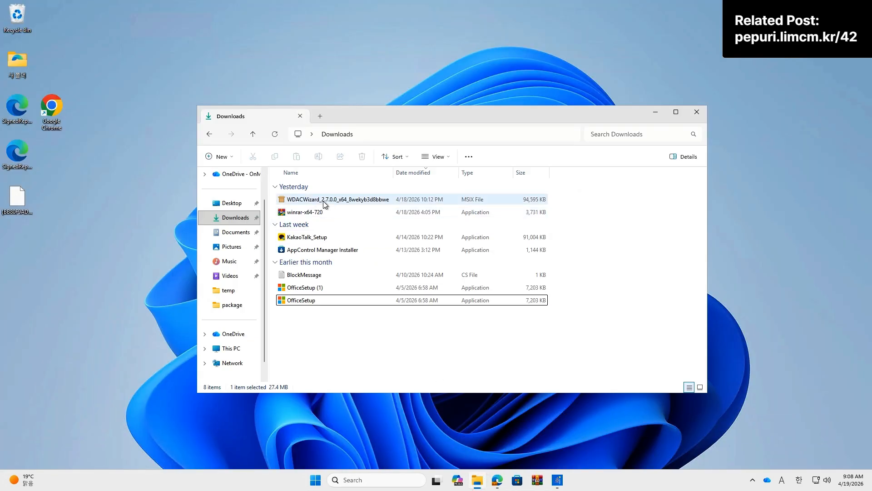
Check the downloaded WDACWizard package, close the Downloads folder and launch App Control Wizard
{"action": "left_click", "coordinate": [325, 204]}
{"action": "left_click", "coordinate": [698, 114]}
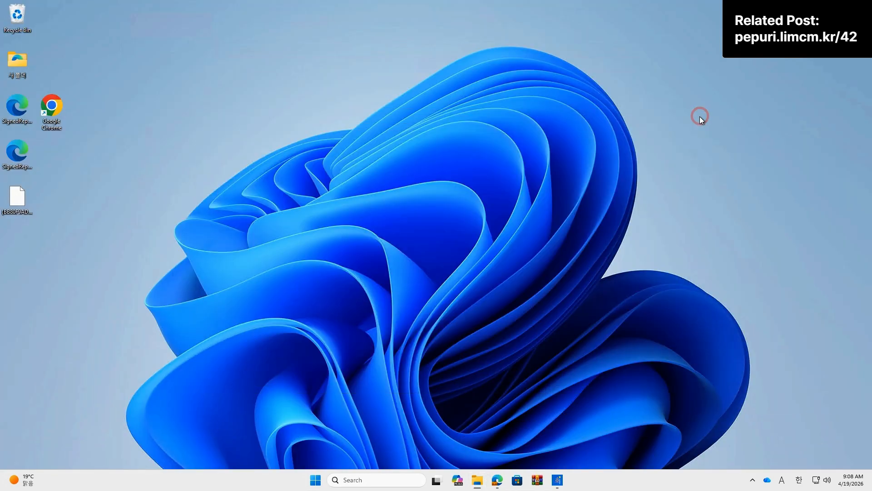
{"action": "left_click", "coordinate": [379, 480]}
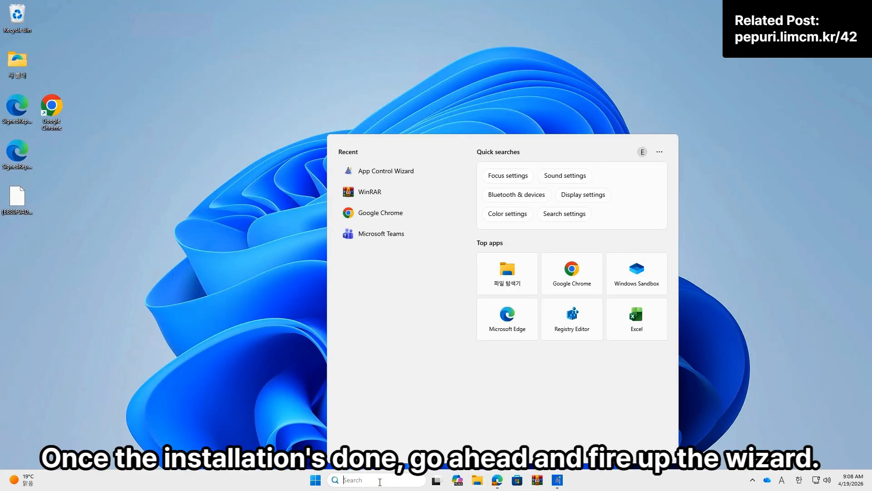
{"action": "left_click", "coordinate": [392, 175]}
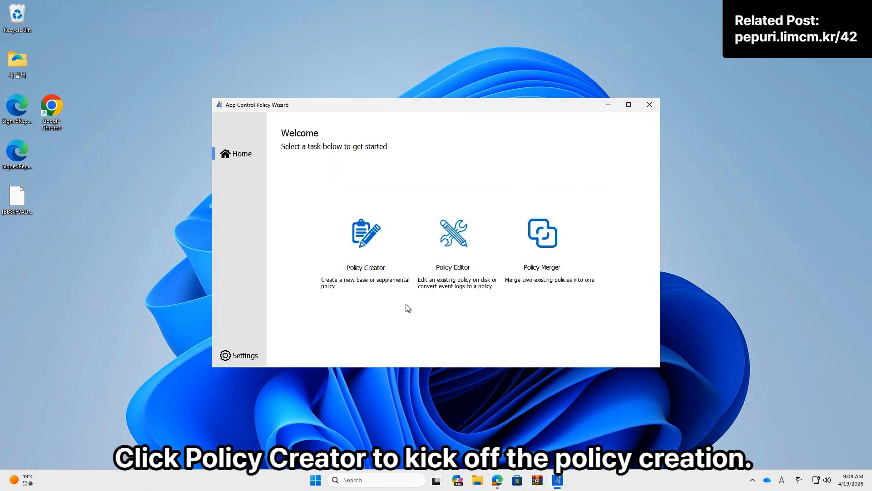
Start a new base policy in Multiple Policy Format and select the Default Windows Mode template
{"action": "left_click", "coordinate": [357, 244]}
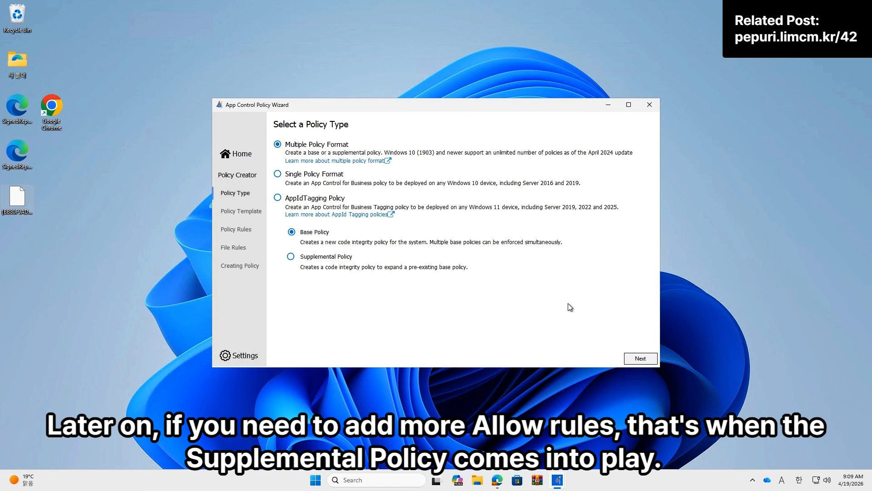
{"action": "left_click", "coordinate": [631, 358]}
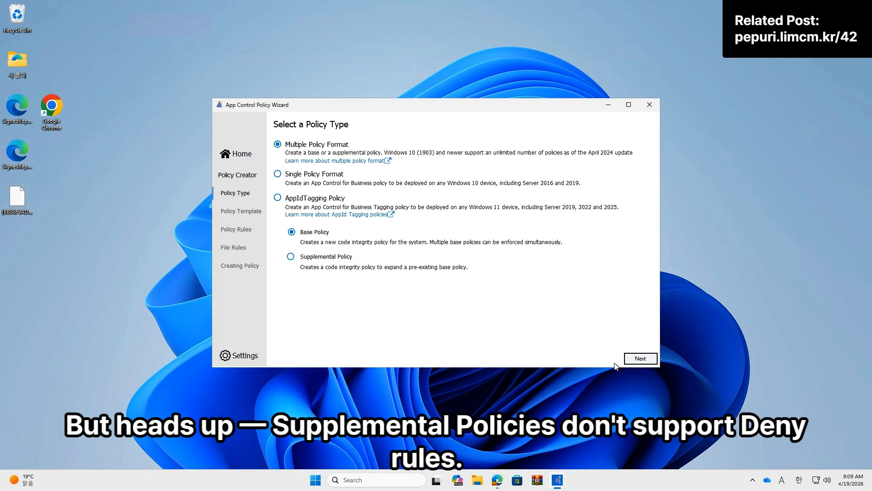
{"action": "left_click", "coordinate": [634, 359]}
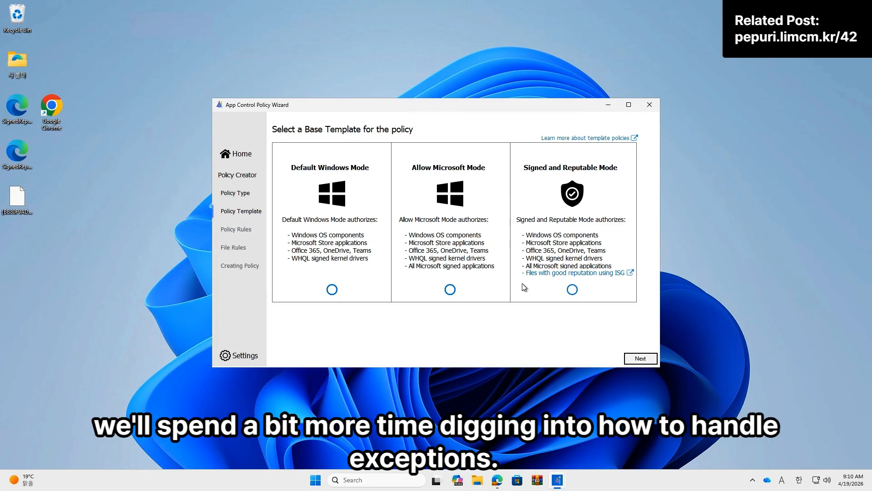
{"action": "left_click", "coordinate": [332, 289]}
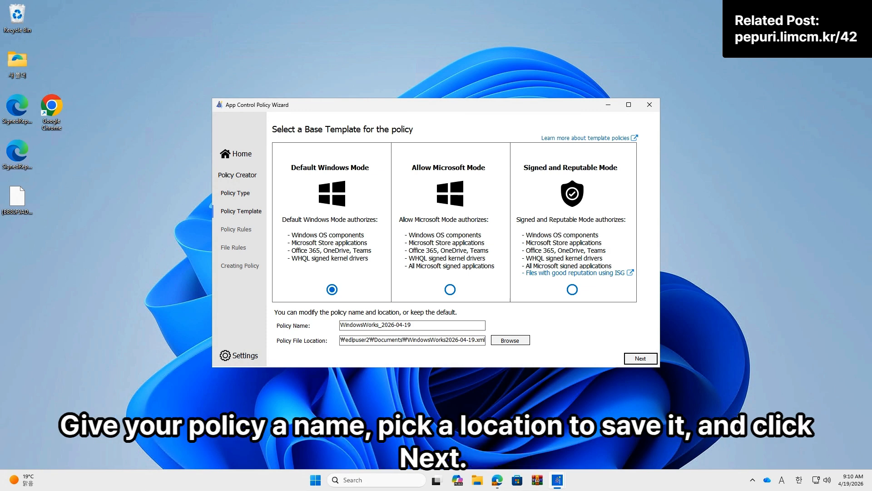
Change the policy name to WindowsWorks_1
{"action": "left_click", "coordinate": [429, 325]}
{"action": "key", "text": "BackSpace"}
{"action": "key", "text": "BackSpace"}
{"action": "key", "text": "BackSpace"}
{"action": "type", "text": "1"}
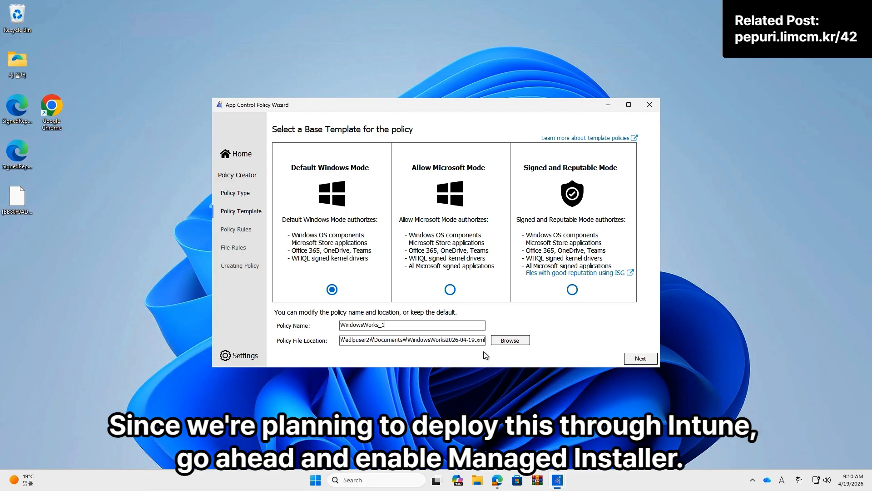
Browse to the Desktop as the policy save location and delete the old SignedReputable_v1 and SignedReputable_v2 files there
{"action": "left_click", "coordinate": [504, 340]}
{"action": "scroll", "coordinate": [261, 227], "scroll_direction": "up", "scroll_amount": 5}
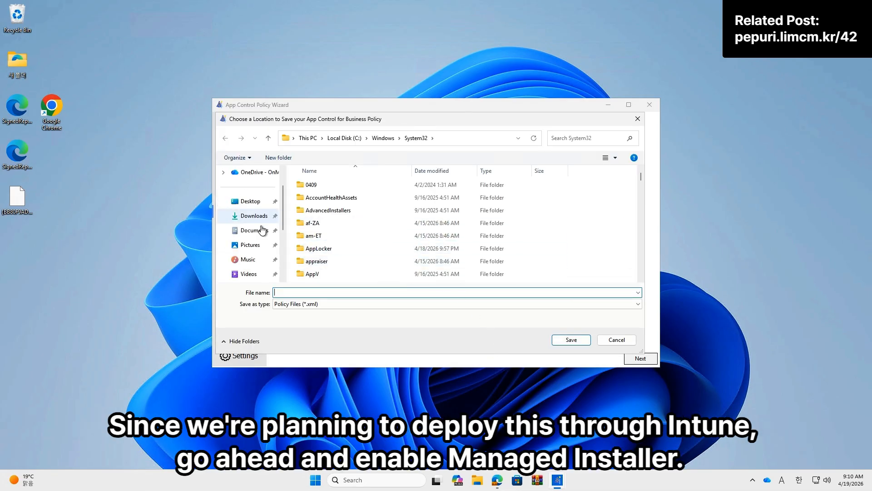
{"action": "left_click", "coordinate": [251, 233]}
{"action": "left_click", "coordinate": [329, 308]}
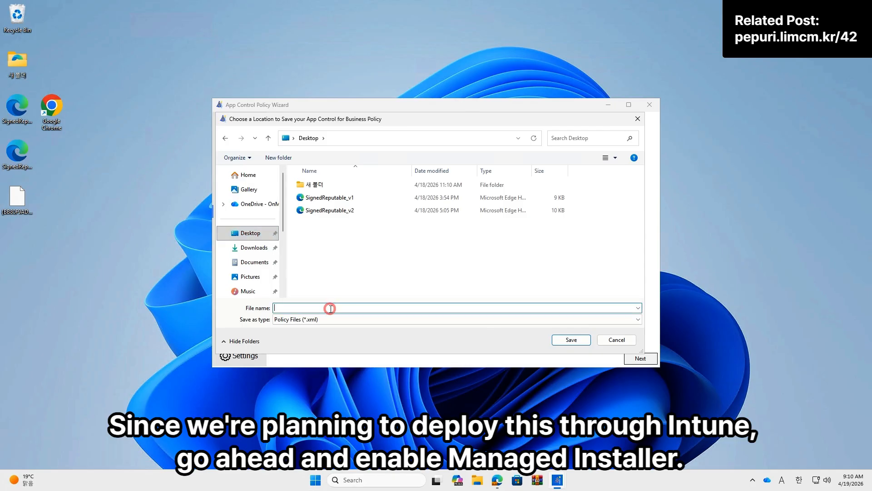
{"action": "left_click", "coordinate": [345, 210]}
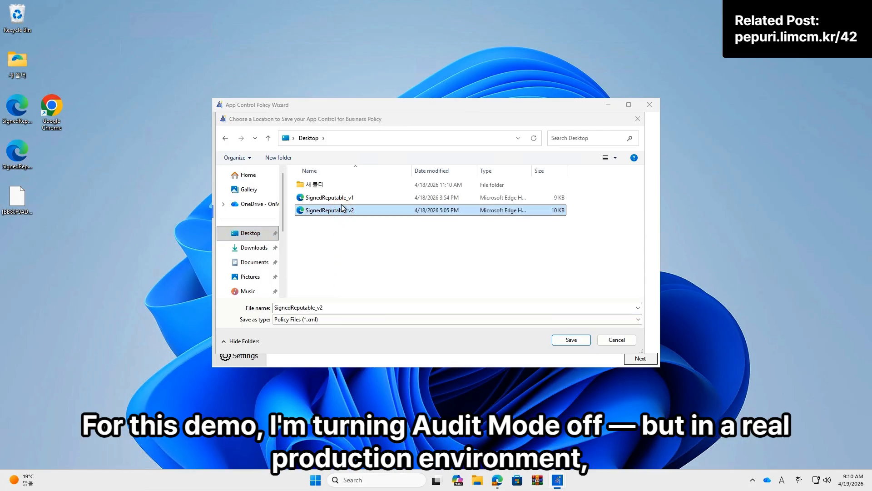
{"action": "key", "text": "Delete"}
{"action": "key", "text": "Delete"}
Set the policy file to WindowsWorks_1 on the Desktop and continue to the policy rules
{"action": "double_click", "coordinate": [394, 309]}
{"action": "type", "text": "WindowsWorks_1"}
{"action": "left_click", "coordinate": [578, 340]}
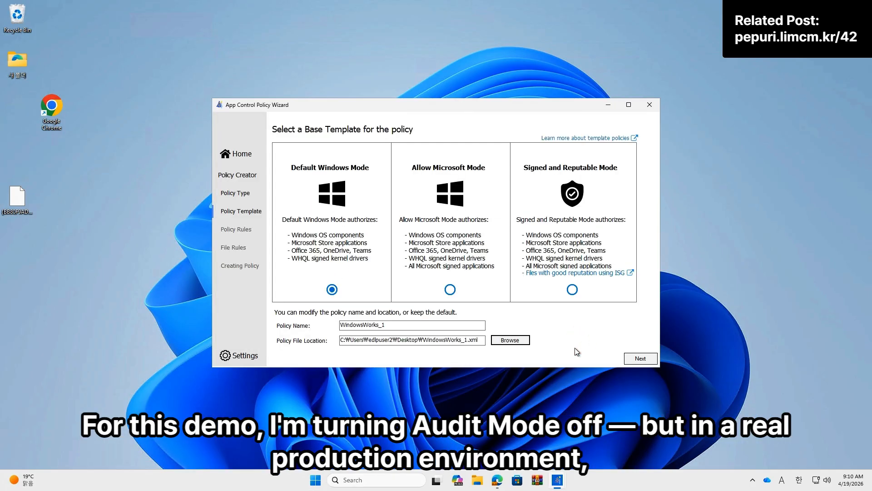
{"action": "left_click", "coordinate": [635, 359]}
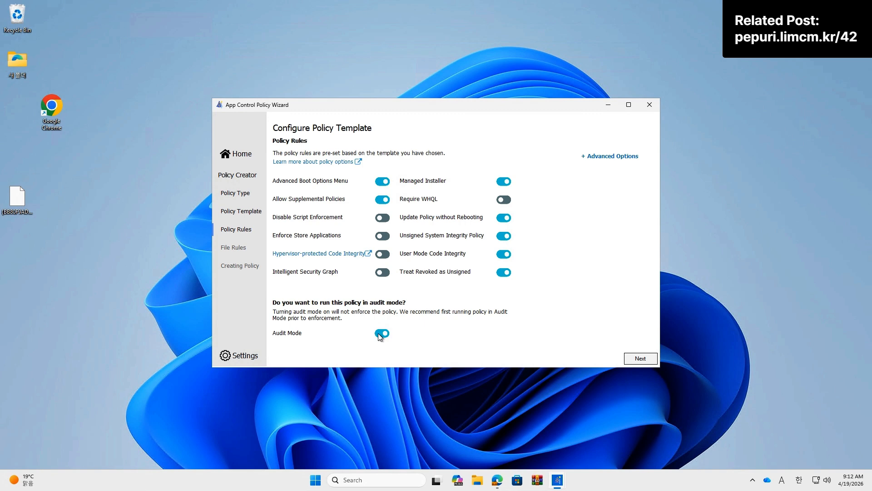
Turn off Audit Mode, review the file rules without adding any, and build the policy
{"action": "left_click", "coordinate": [383, 335]}
{"action": "left_click", "coordinate": [636, 359]}
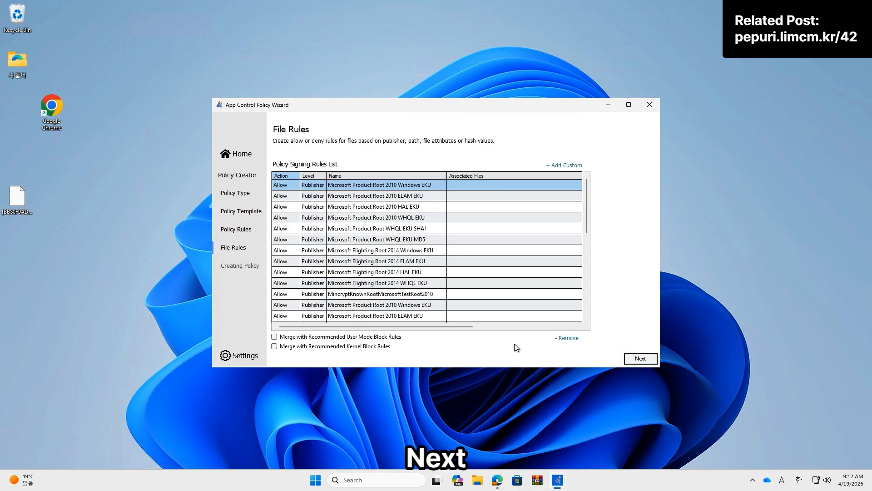
{"action": "scroll", "coordinate": [463, 253], "scroll_direction": "down", "scroll_amount": 5}
{"action": "scroll", "coordinate": [464, 255], "scroll_direction": "up", "scroll_amount": 5}
{"action": "left_click", "coordinate": [642, 359]}
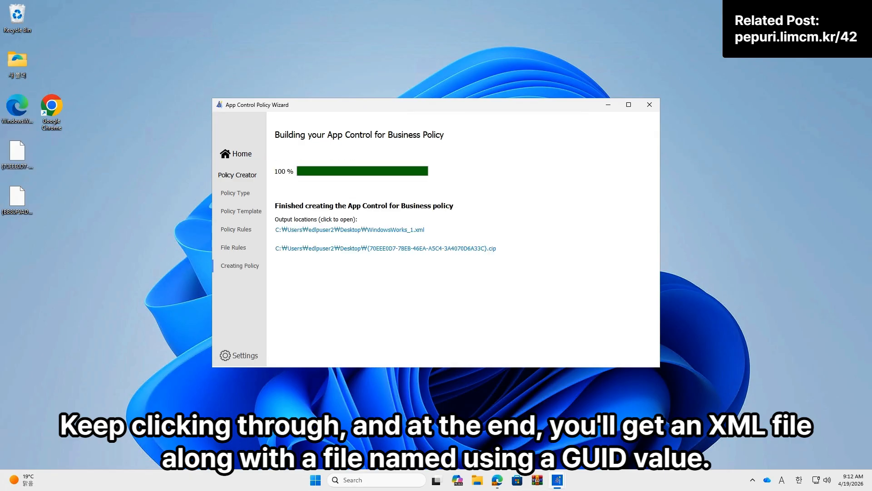
Move the Google Chrome shortcut on the desktop away from the generated policy files
{"action": "left_click_drag", "start_coordinate": [50, 126], "coordinate": [136, 104]}
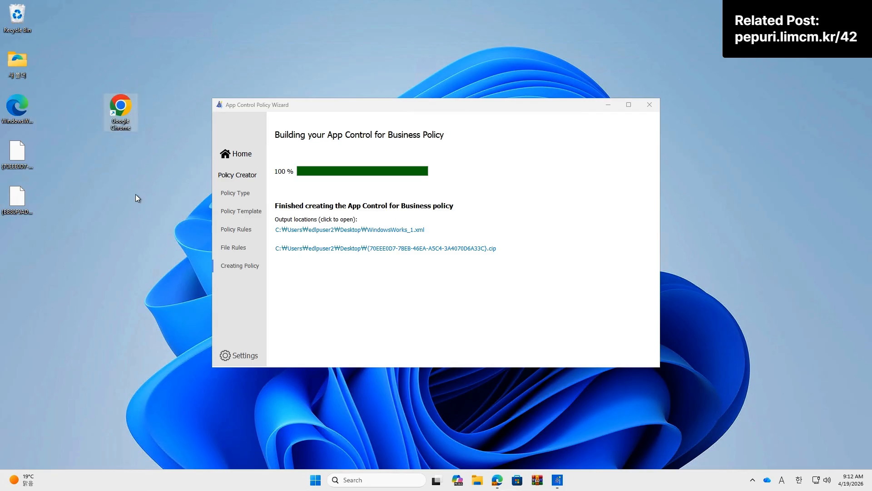
Switch to Intune in the browser, start a new App Control for Business policy named Default_v and continue to its configuration settings
{"action": "left_click", "coordinate": [18, 157]}
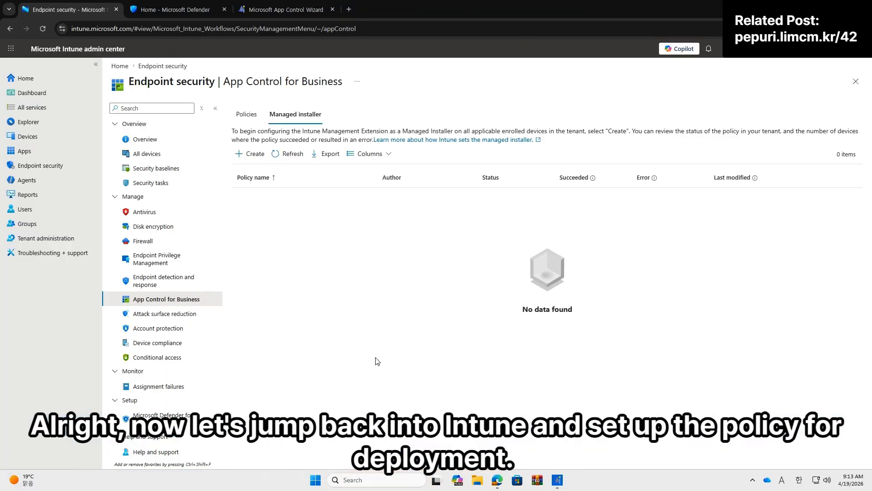
{"action": "left_click", "coordinate": [257, 113]}
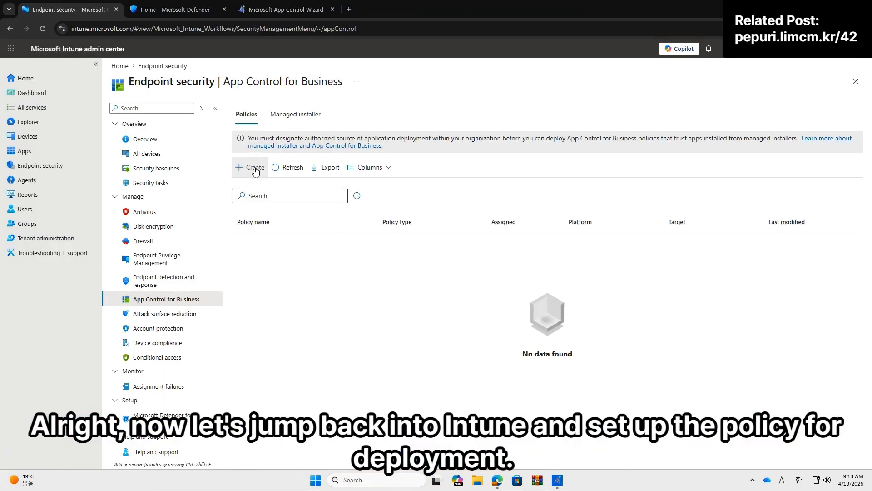
{"action": "left_click", "coordinate": [256, 169]}
{"action": "left_click", "coordinate": [175, 145]}
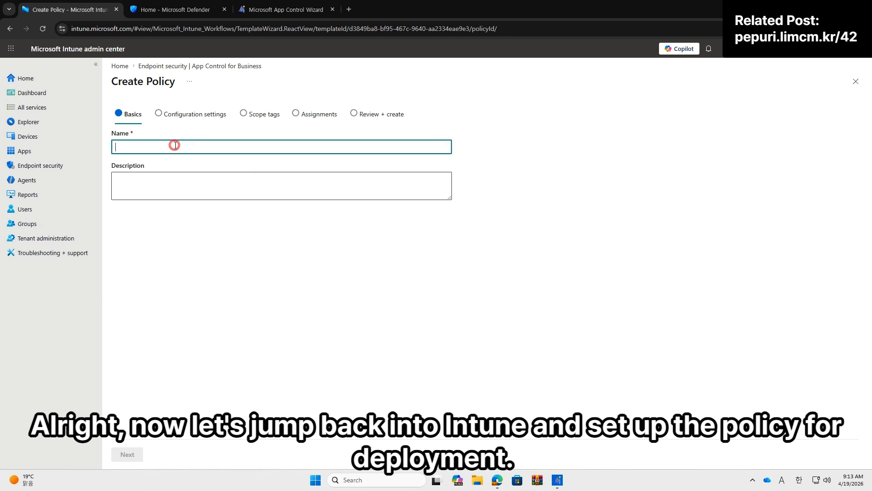
{"action": "type", "text": "Default_v"}
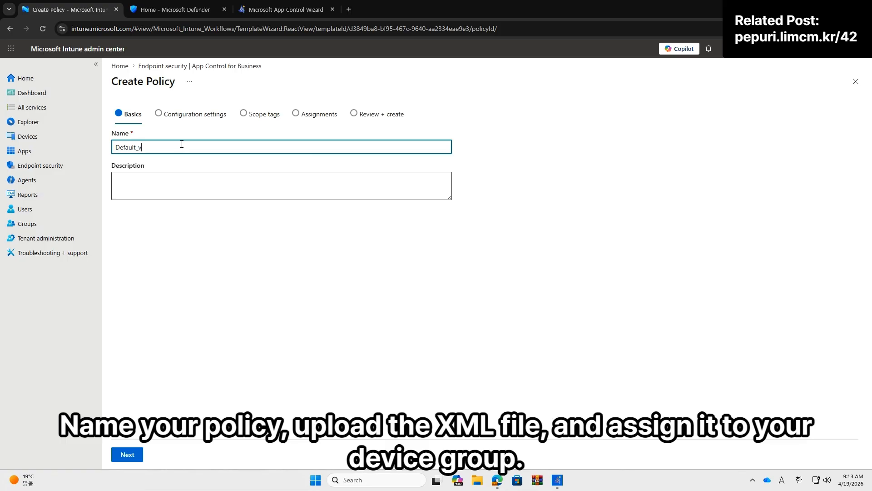
{"action": "left_click", "coordinate": [127, 455]}
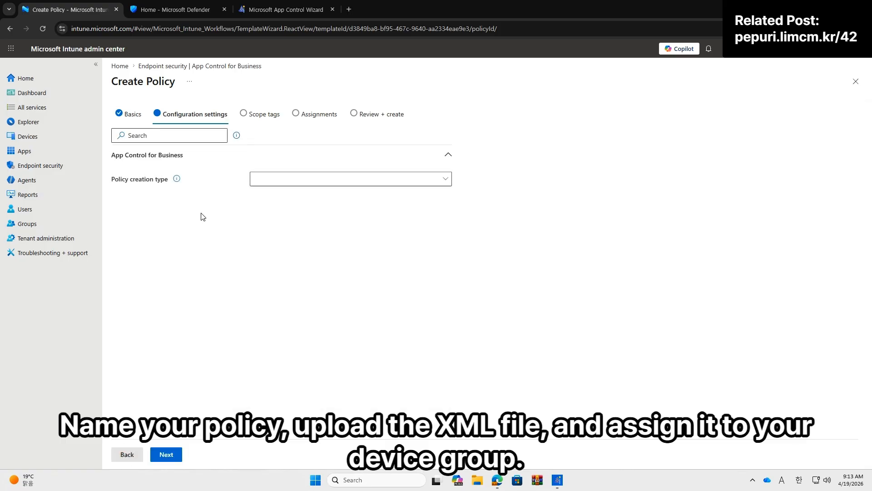
Set the policy creation type to XML upload, load WindowsWorks_1.xml and continue through the scope tags to the assignments
{"action": "left_click", "coordinate": [399, 182]}
{"action": "left_click", "coordinate": [293, 210]}
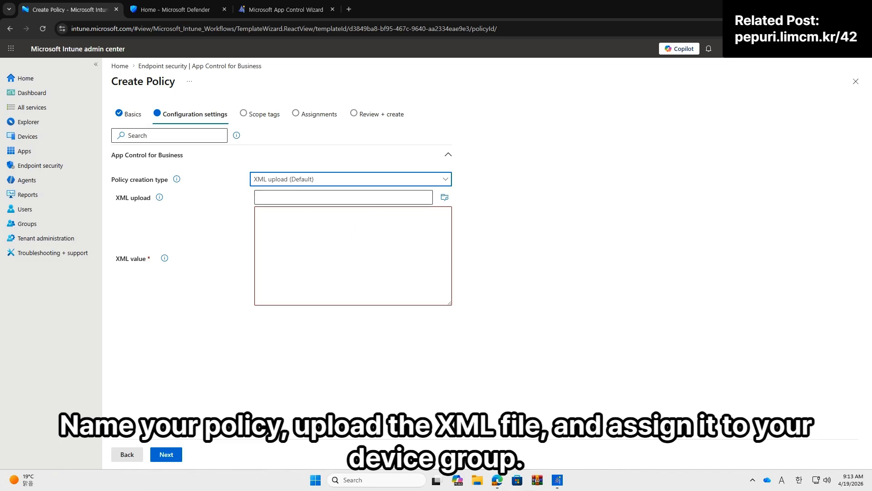
{"action": "left_click", "coordinate": [445, 197]}
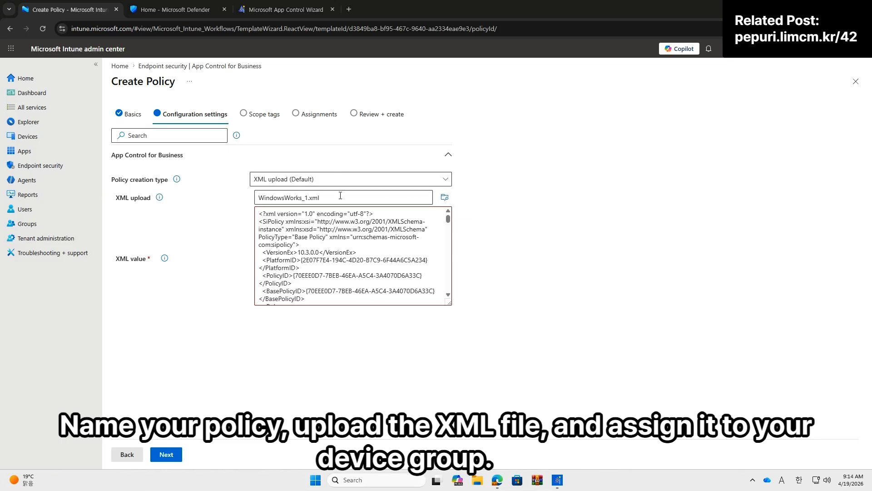
{"action": "left_click", "coordinate": [286, 249]}
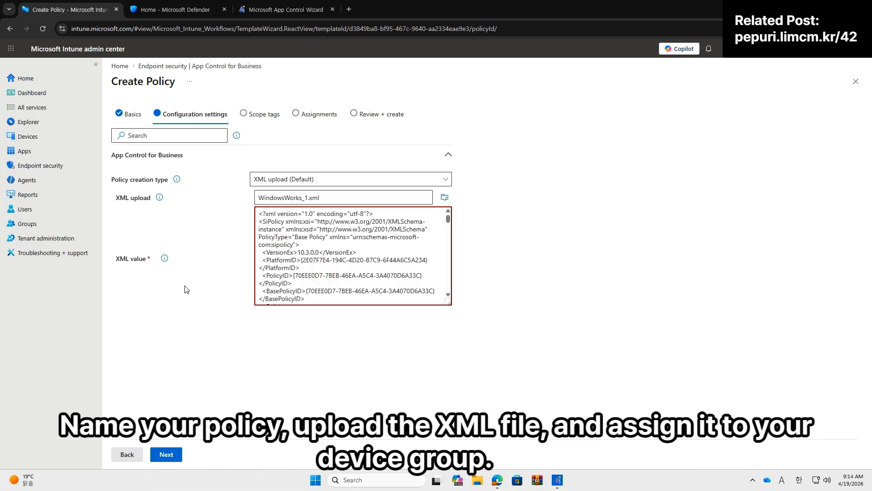
{"action": "left_click", "coordinate": [166, 455]}
{"action": "left_click", "coordinate": [166, 455]}
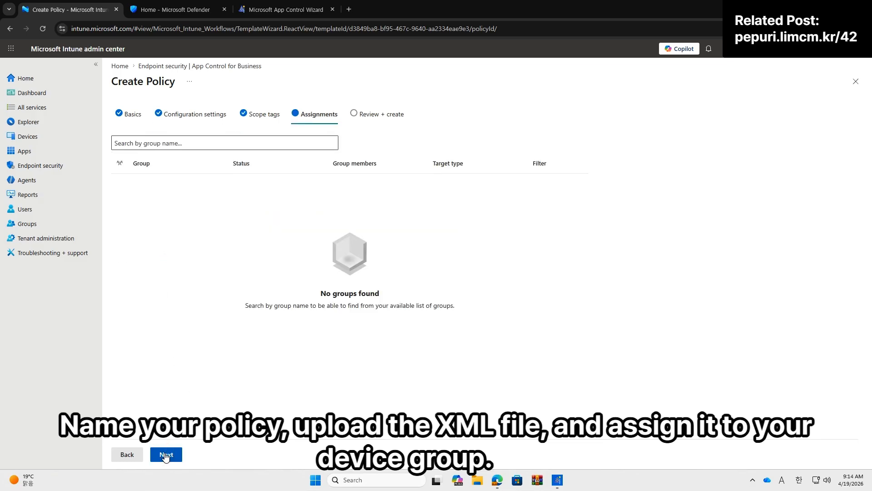
Assign the policy to Device2Group and save it
{"action": "left_click", "coordinate": [173, 144]}
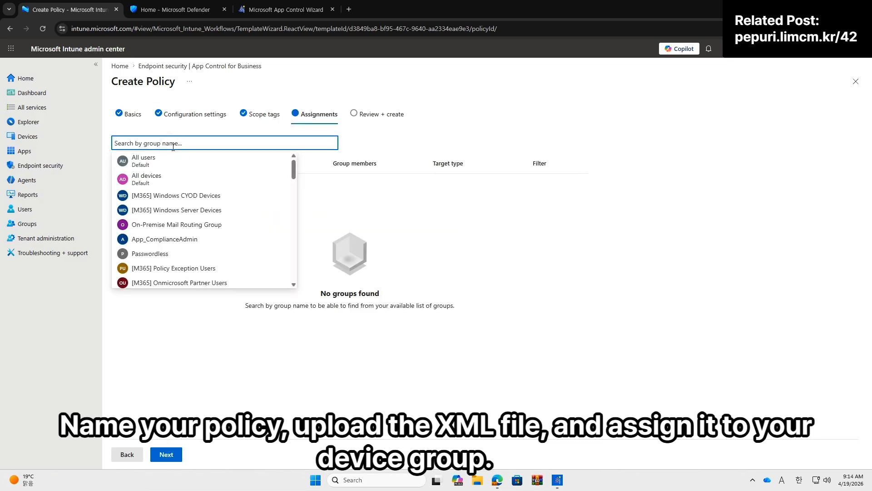
{"action": "type", "text": "device2"}
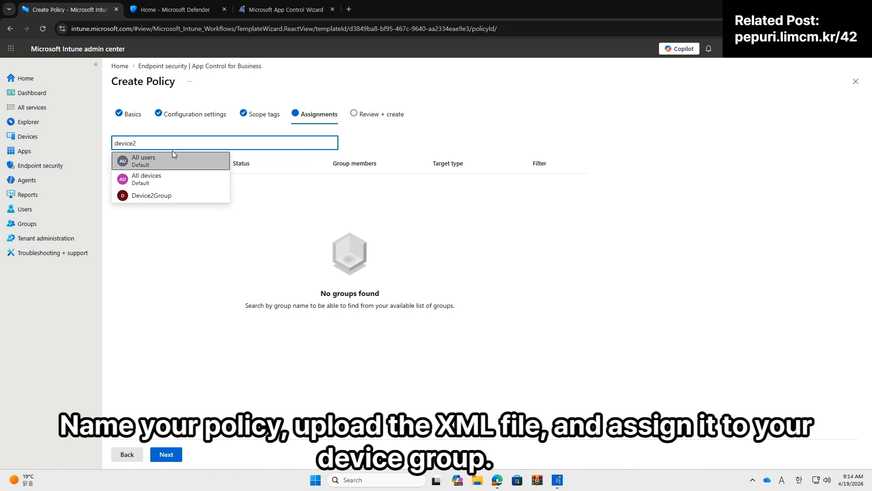
{"action": "left_click", "coordinate": [160, 196]}
{"action": "left_click", "coordinate": [172, 457]}
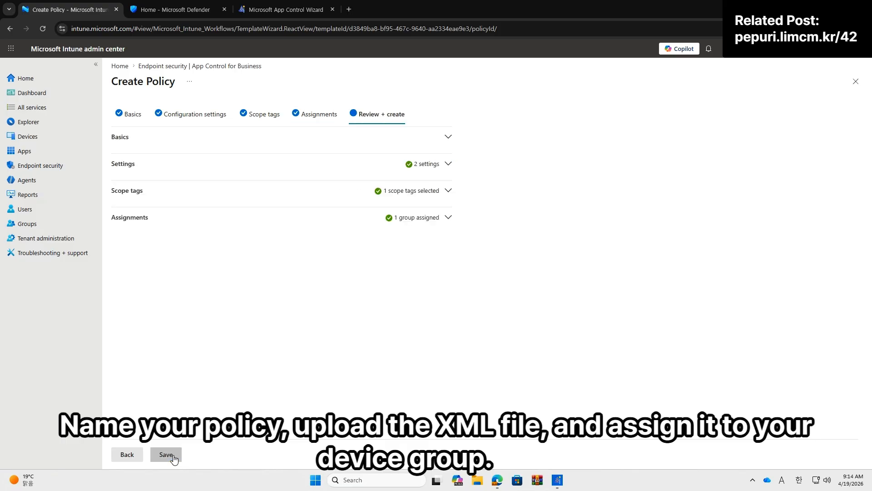
{"action": "left_click", "coordinate": [167, 455]}
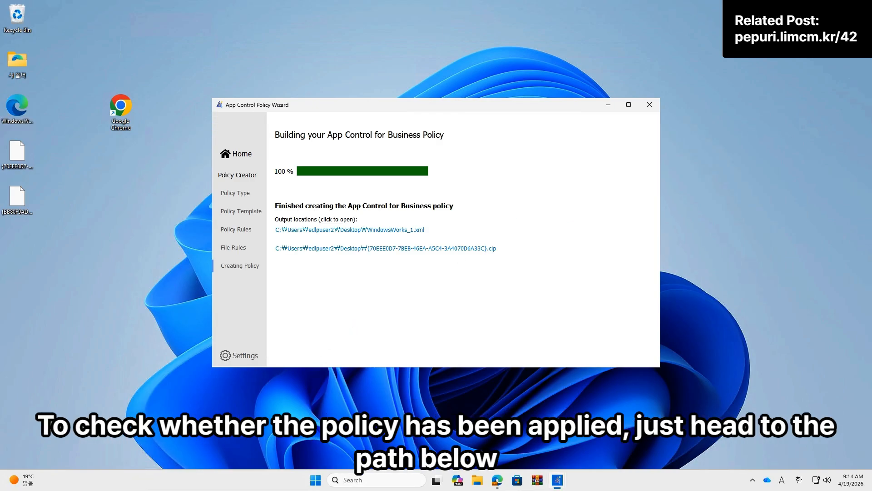
Open the folder C:\Windows\System32\CodeIntegrity\CIPolicies\Active in File Explorer to check the active policy files
{"action": "left_click", "coordinate": [477, 480]}
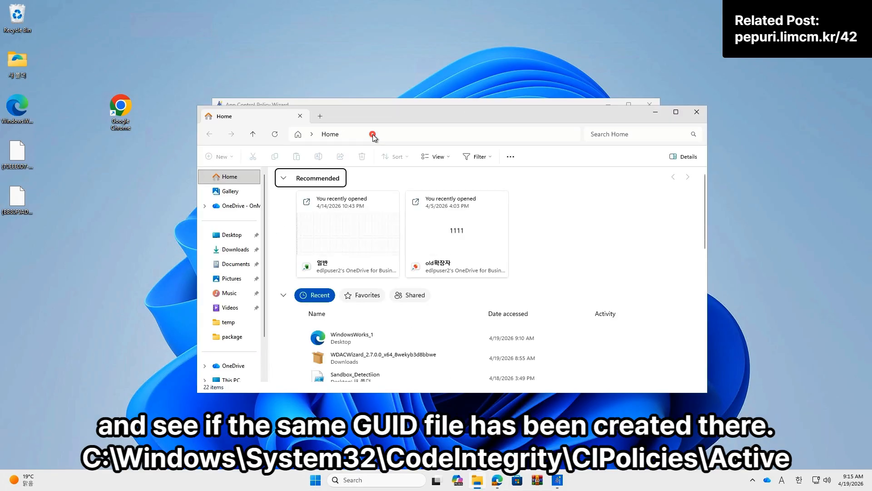
{"action": "left_click", "coordinate": [373, 134]}
{"action": "type", "text": "C:\\Windows\\System32\\CodeIntegrity\\CIPolicies\\Active"}
{"action": "key", "text": "Return"}
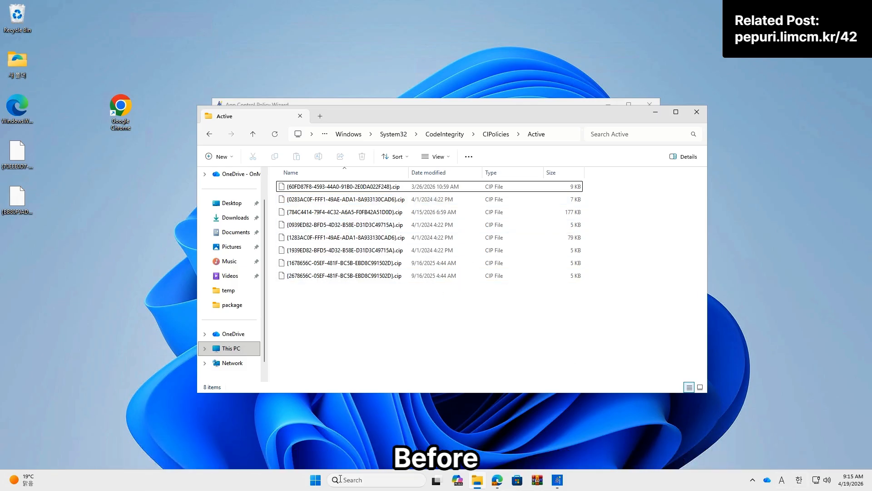
Start a device sync for the connected work or school account in Windows Settings
{"action": "right_click", "coordinate": [322, 482]}
{"action": "left_click", "coordinate": [294, 382]}
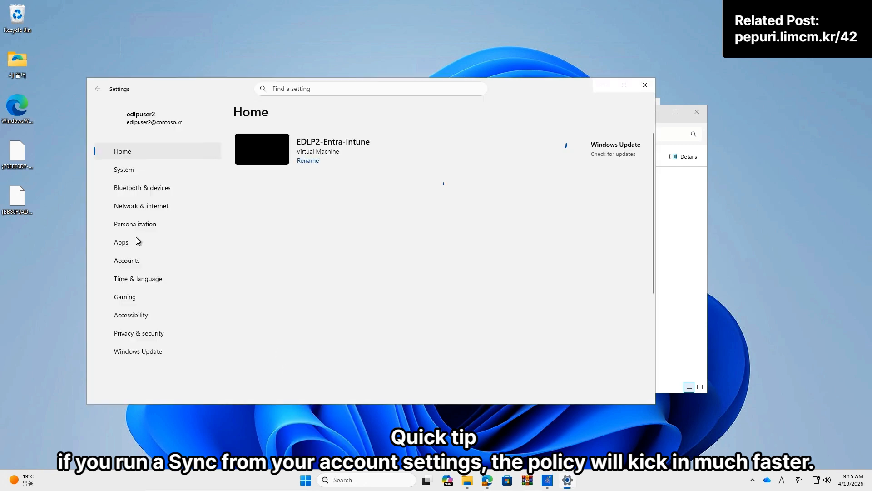
{"action": "left_click", "coordinate": [141, 264]}
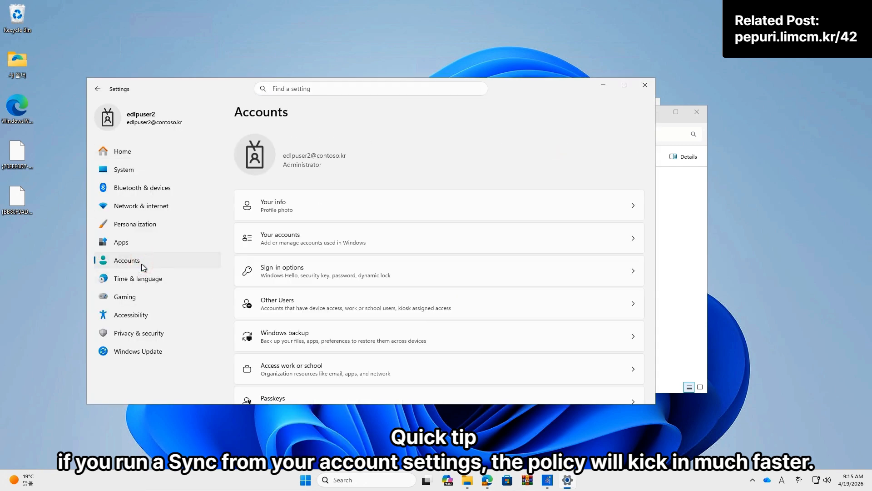
{"action": "scroll", "coordinate": [372, 282], "scroll_direction": "down", "scroll_amount": 1}
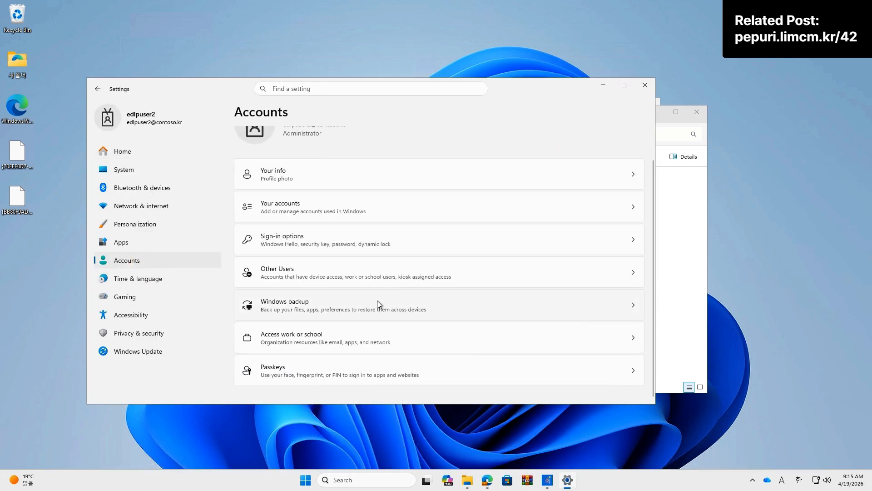
{"action": "left_click", "coordinate": [339, 333]}
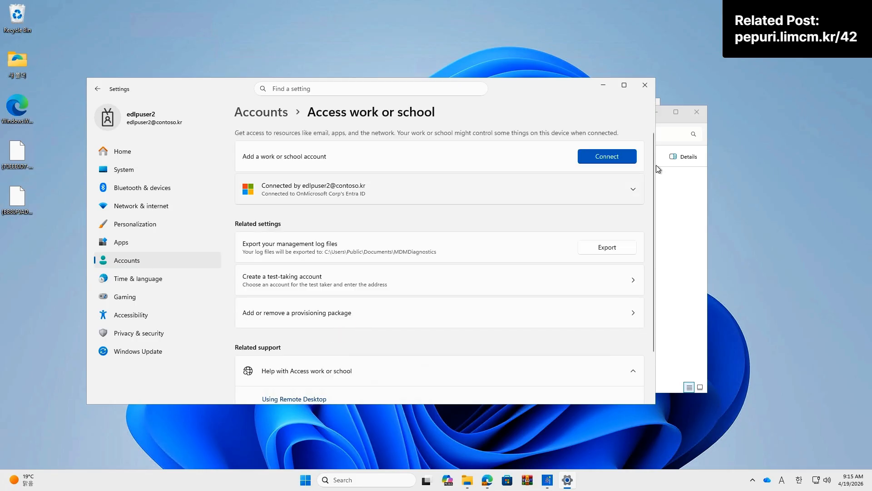
{"action": "left_click", "coordinate": [633, 189]}
{"action": "left_click", "coordinate": [595, 217]}
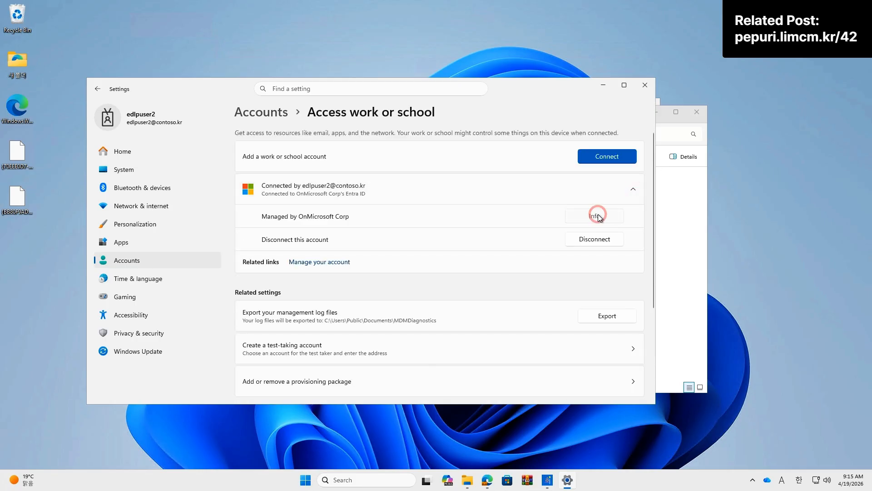
{"action": "scroll", "coordinate": [466, 253], "scroll_direction": "down", "scroll_amount": 5}
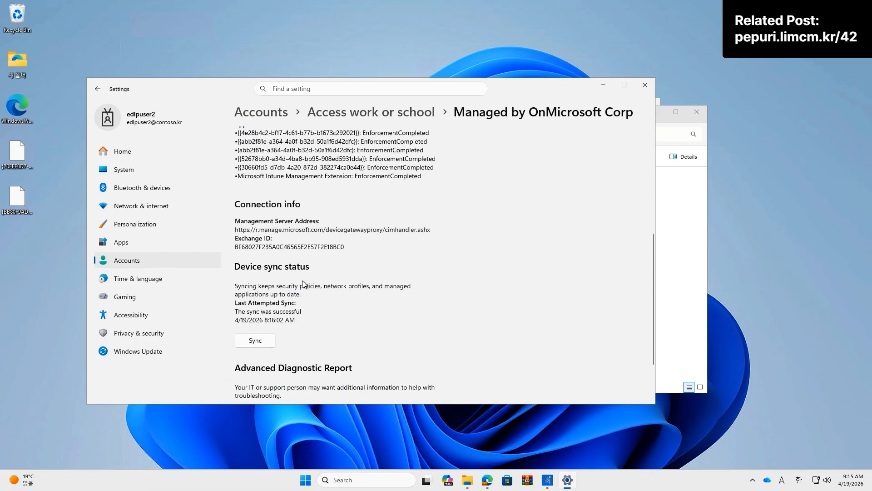
{"action": "left_click", "coordinate": [268, 339]}
Narrow the Settings window and move the Active folder window aside so the sync status and the policy files show together
{"action": "key", "text": "alt+Tab"}
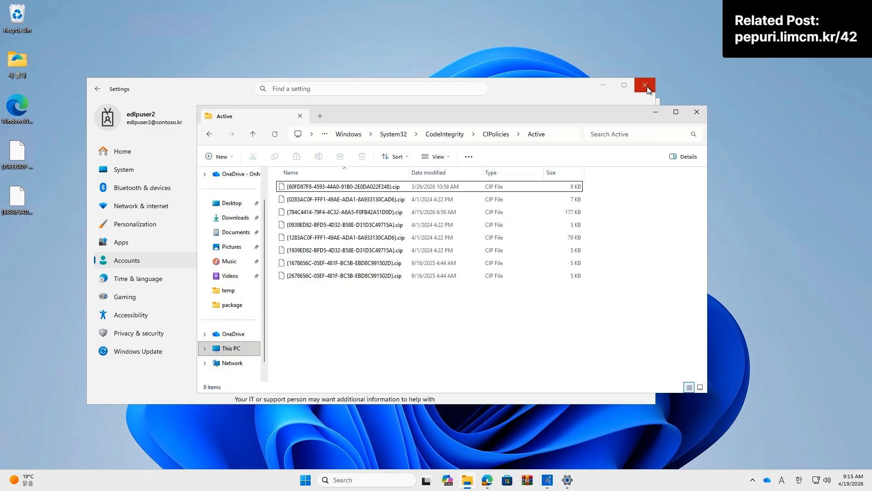
{"action": "left_click_drag", "start_coordinate": [655, 79], "coordinate": [323, 111]}
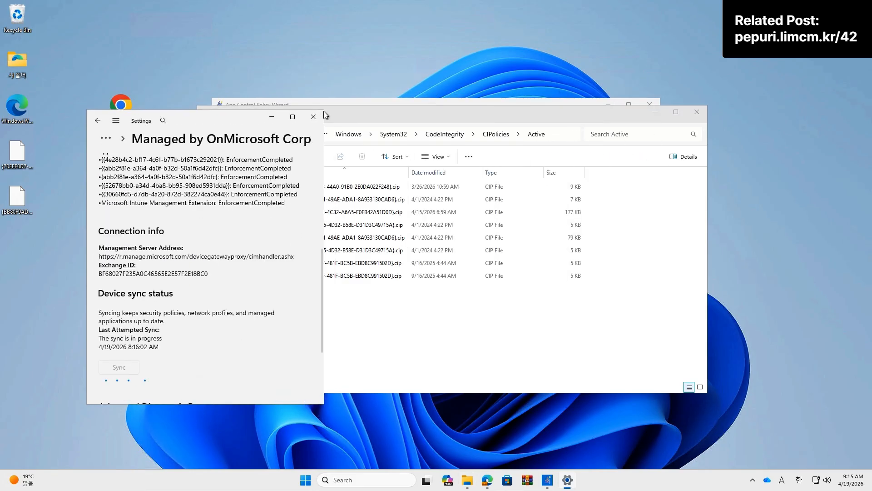
{"action": "left_click", "coordinate": [510, 324]}
{"action": "left_click_drag", "start_coordinate": [452, 116], "coordinate": [558, 113]}
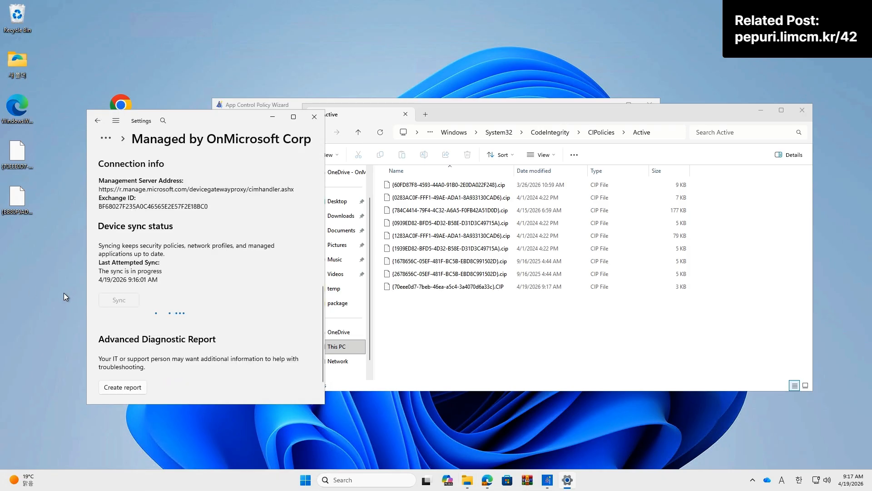
Compare the new 70eee0d7 CIP file in the Active folder with the generated CIP file, setting the desktop copy apart
{"action": "left_click", "coordinate": [424, 286]}
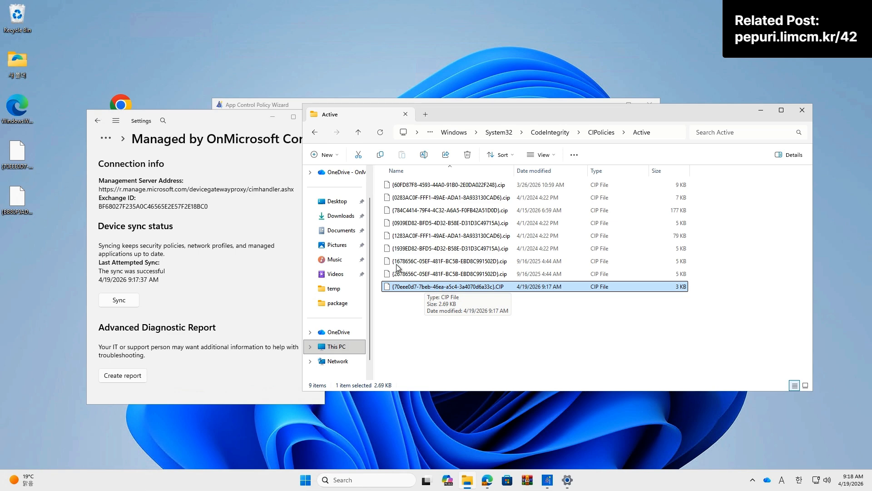
{"action": "left_click", "coordinate": [6, 169]}
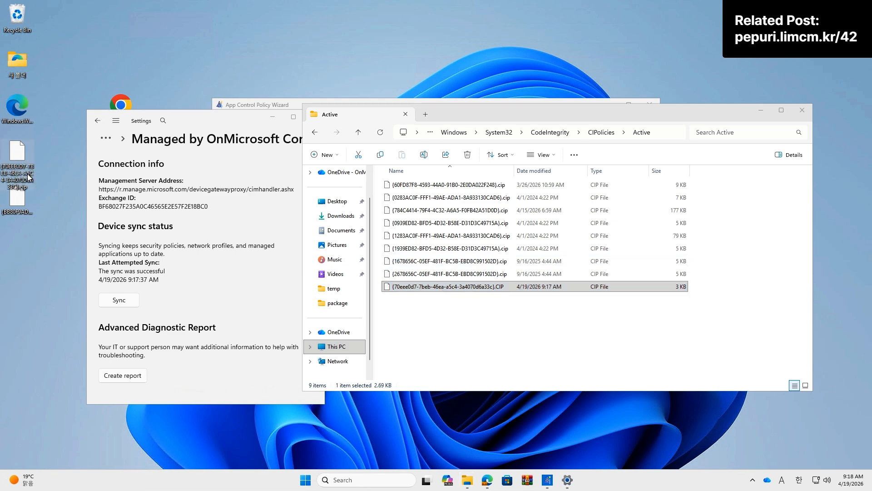
{"action": "left_click_drag", "start_coordinate": [9, 154], "coordinate": [44, 153]}
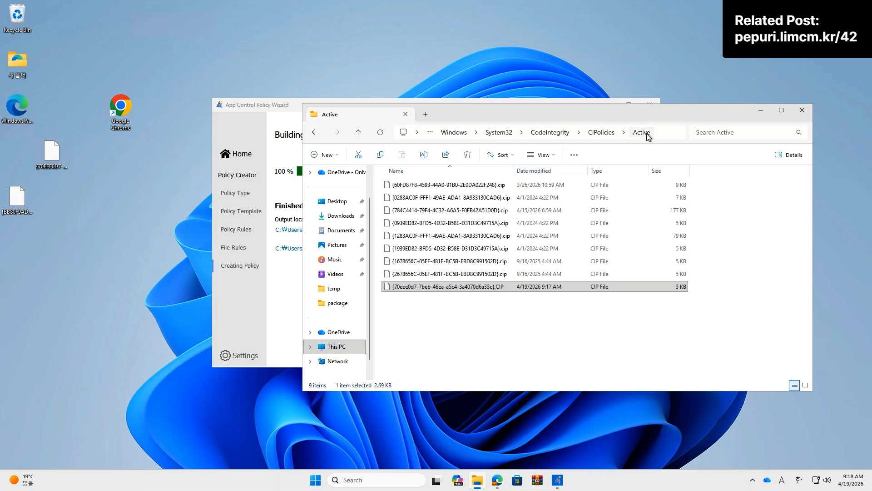
Open Event Viewer and expand Applications and Services Logs > Microsoft > Windows
{"action": "right_click", "coordinate": [316, 484]}
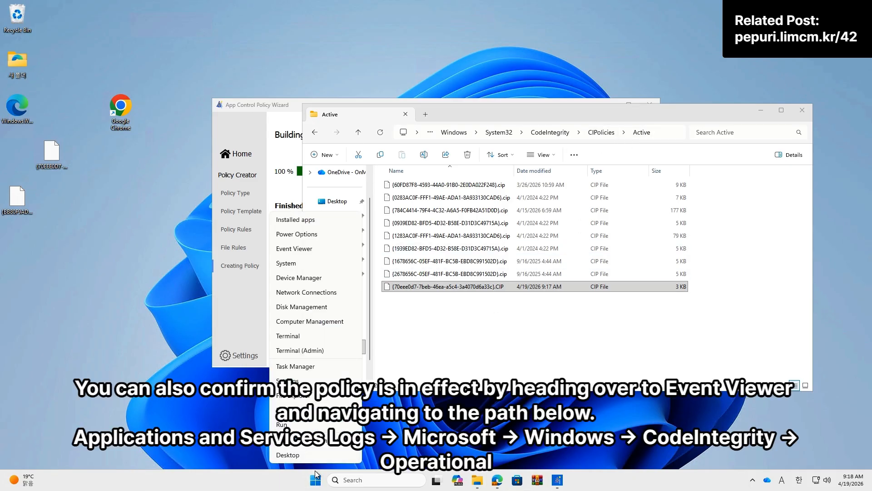
{"action": "left_click", "coordinate": [315, 248]}
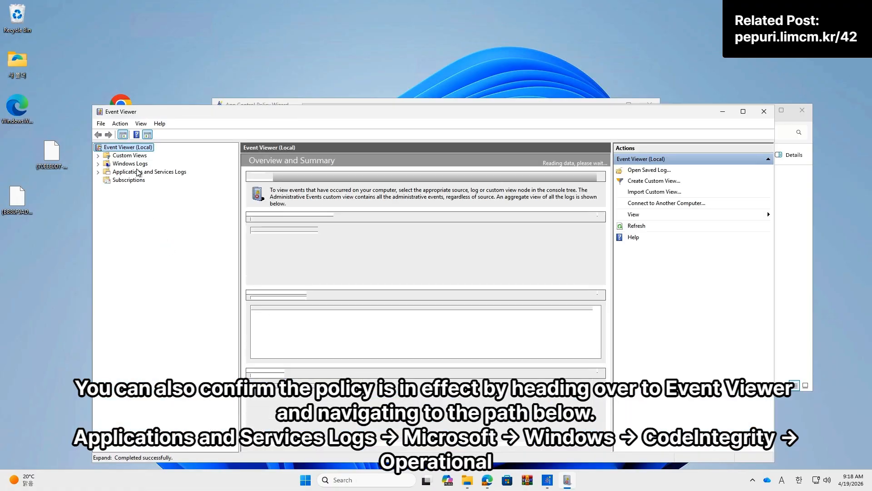
{"action": "left_click", "coordinate": [138, 172]}
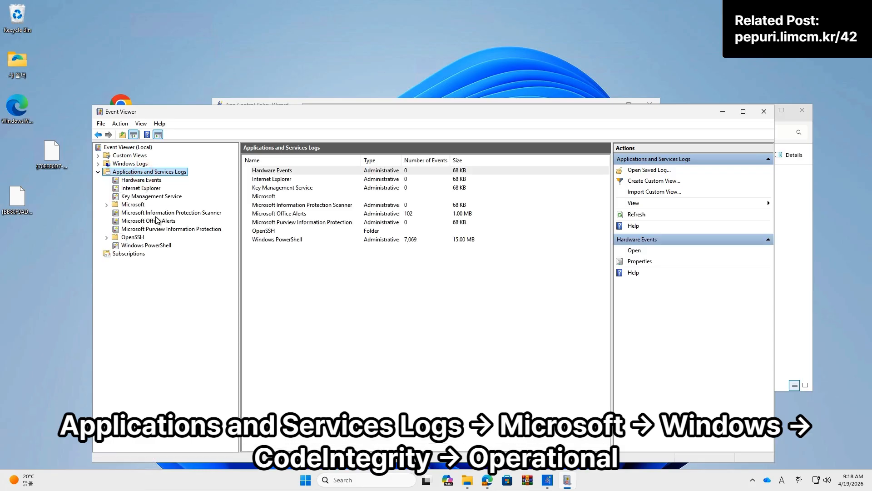
{"action": "double_click", "coordinate": [133, 205]}
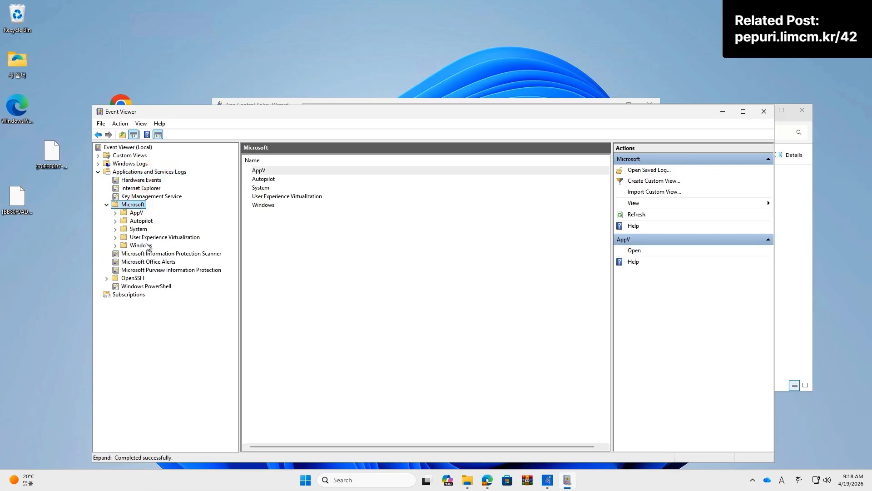
{"action": "double_click", "coordinate": [144, 246]}
Open the CodeIntegrity Operational log and view the details of event 3099
{"action": "left_click", "coordinate": [146, 269]}
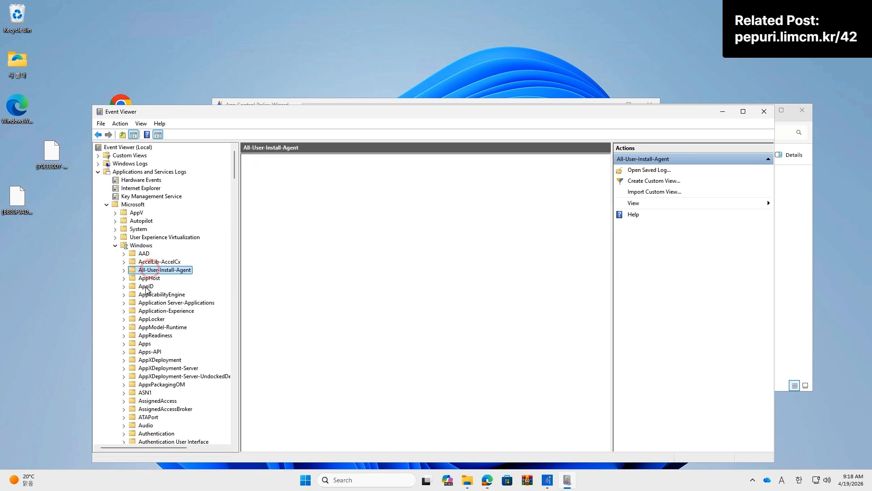
{"action": "type", "text": "code"}
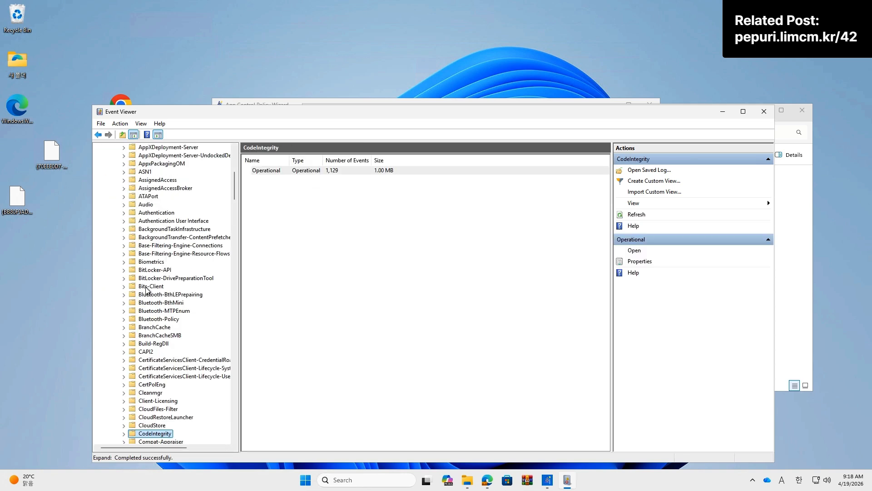
{"action": "key", "text": "Right"}
{"action": "key", "text": "Down"}
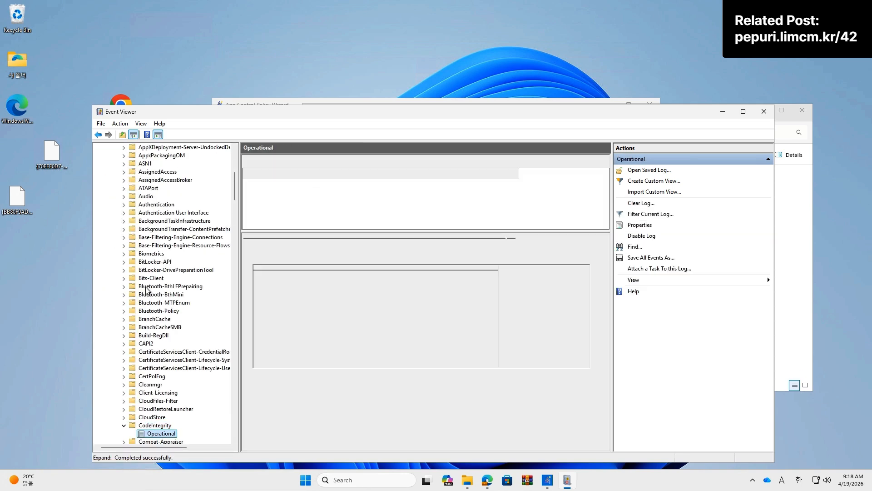
{"action": "left_click", "coordinate": [437, 180]}
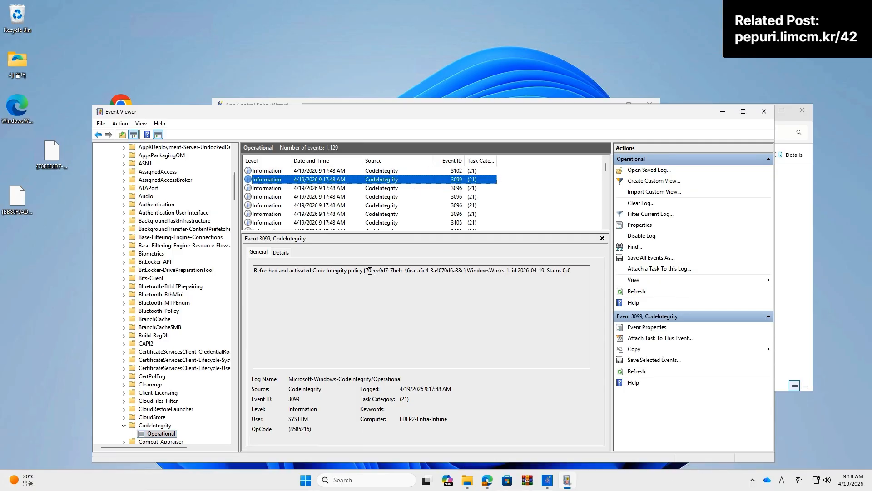
Examine the policy ID and name in the message of event 3099, and minimize Event Viewer
{"action": "left_click_drag", "start_coordinate": [366, 271], "coordinate": [532, 272]}
{"action": "left_click", "coordinate": [307, 273]}
{"action": "left_click_drag", "start_coordinate": [253, 271], "coordinate": [586, 273]}
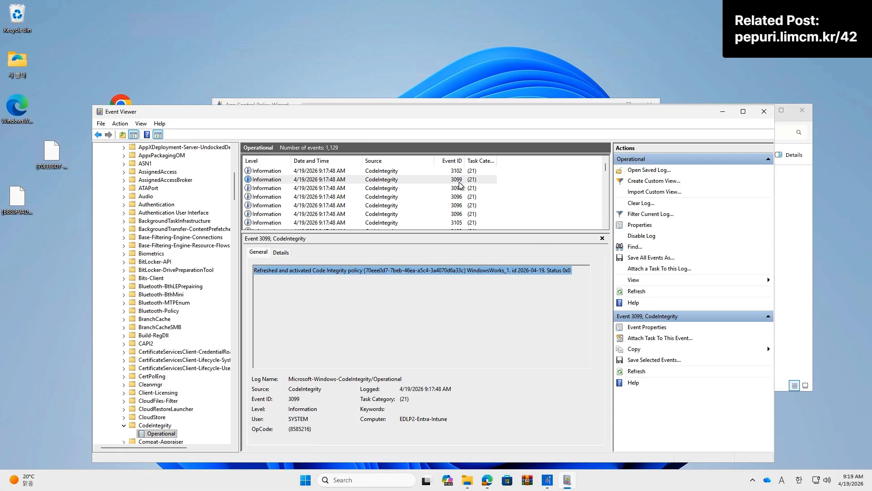
{"action": "left_click", "coordinate": [723, 111]}
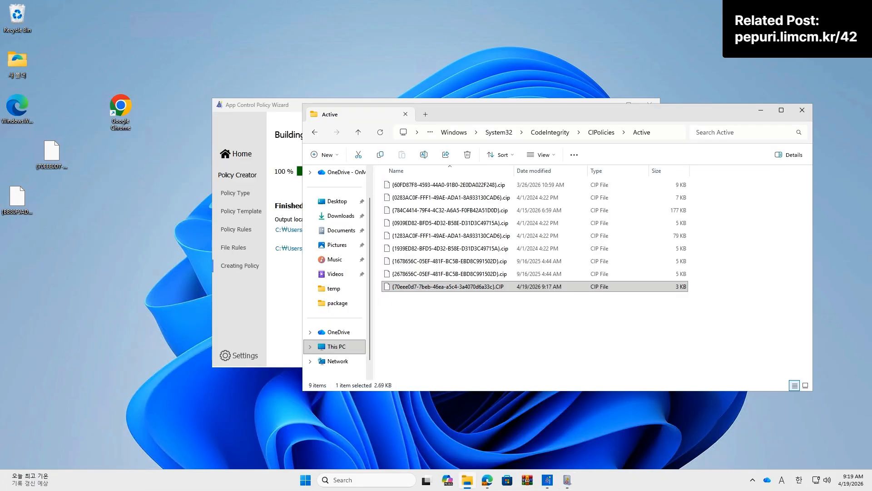
Open Terminal as administrator and list the device's code integrity policies with CiTool.exe -lp
{"action": "right_click", "coordinate": [302, 481]}
{"action": "left_click", "coordinate": [289, 353]}
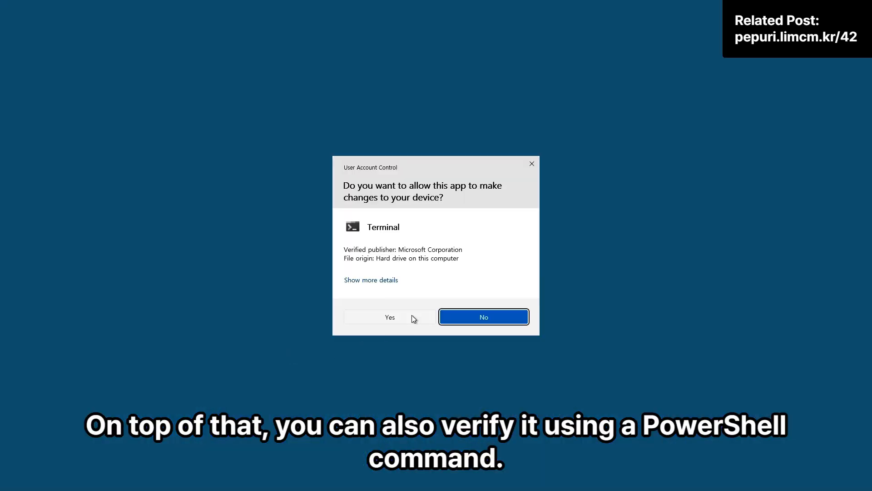
{"action": "left_click", "coordinate": [411, 317]}
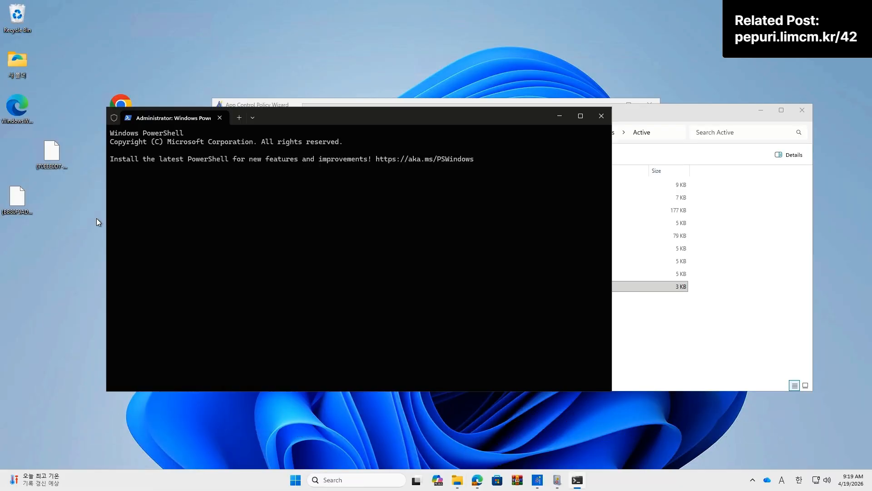
{"action": "type", "text": "CiTool.exe -lp"}
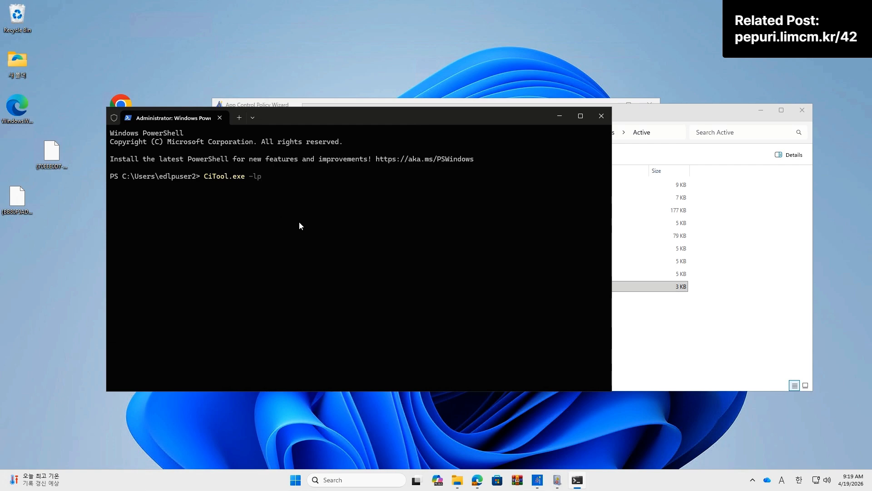
{"action": "key", "text": "Return"}
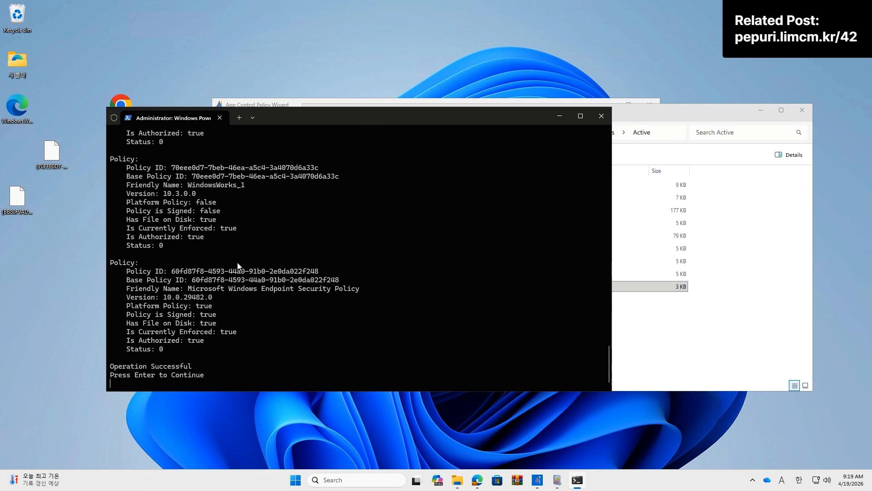
Examine the WindowsWorks_1 policy entry in the CiTool output, including its IDs and enforcement status, and minimize Terminal
{"action": "scroll", "coordinate": [248, 317], "scroll_direction": "up", "scroll_amount": 2}
{"action": "scroll", "coordinate": [248, 317], "scroll_direction": "down", "scroll_amount": 1}
{"action": "scroll", "coordinate": [248, 317], "scroll_direction": "up", "scroll_amount": 1}
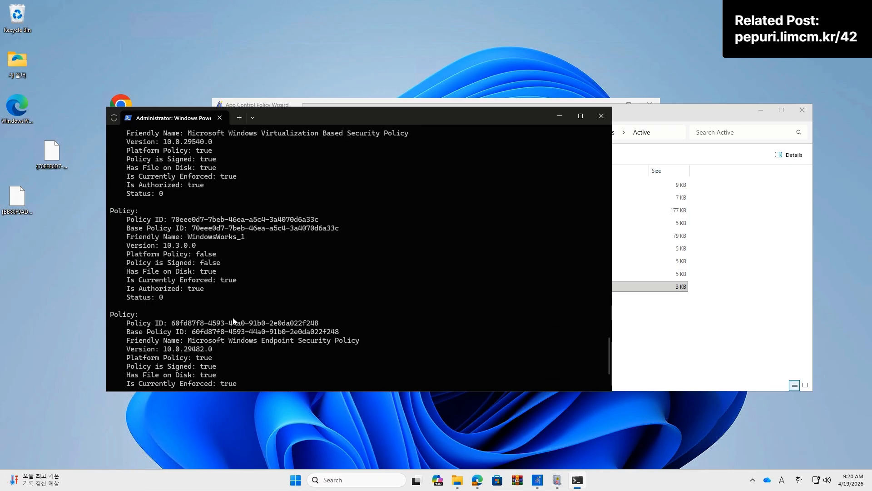
{"action": "left_click_drag", "start_coordinate": [251, 234], "coordinate": [320, 231]}
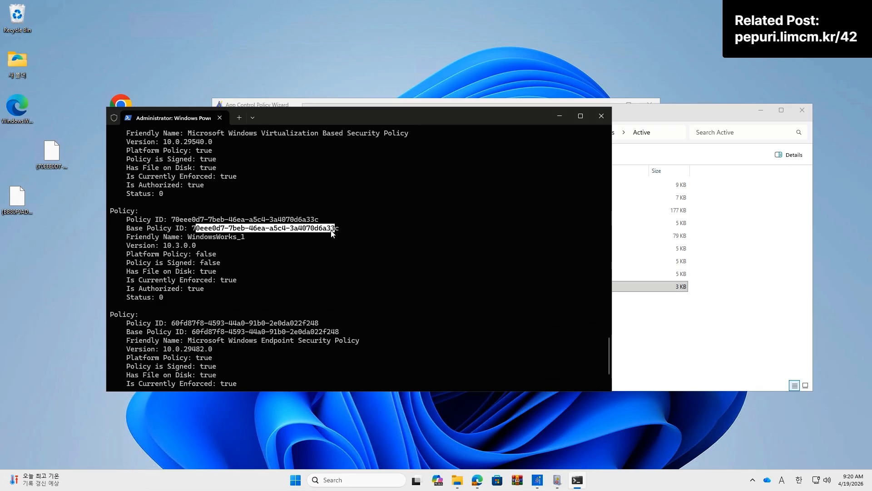
{"action": "left_click", "coordinate": [196, 243]}
{"action": "left_click_drag", "start_coordinate": [242, 237], "coordinate": [249, 237]}
{"action": "left_click_drag", "start_coordinate": [201, 302], "coordinate": [113, 213]}
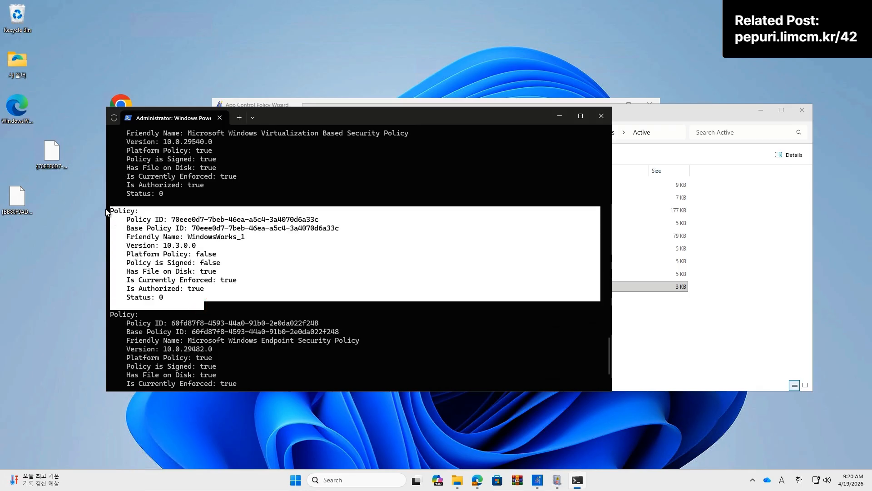
{"action": "left_click", "coordinate": [303, 293]}
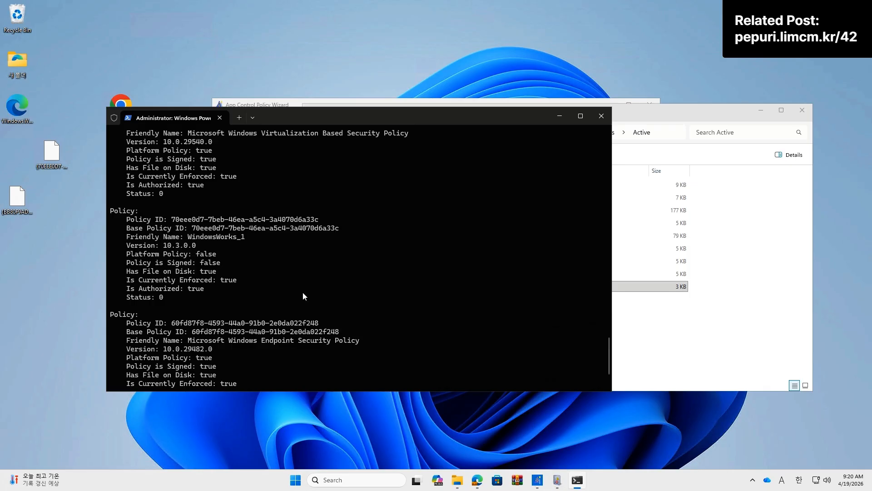
{"action": "left_click", "coordinate": [562, 119]}
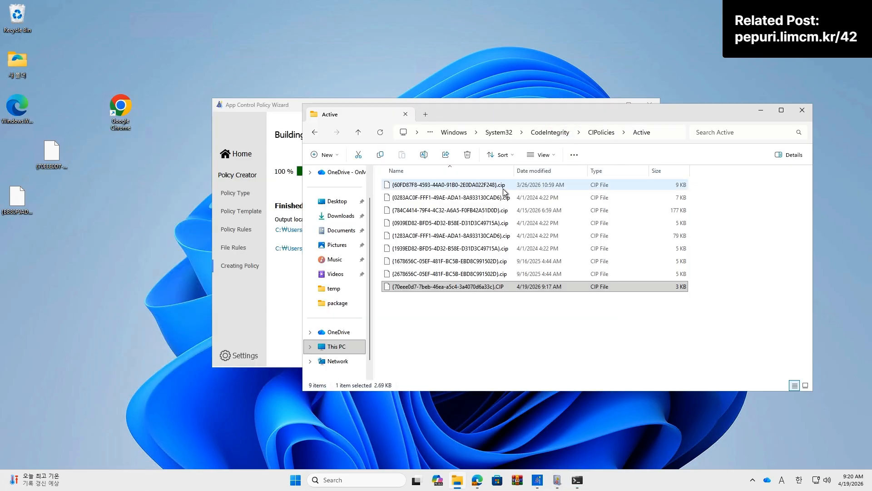
Clear the App Control Policy Wizard window away, and try launching Google Chrome and WinRAR, closing each notice
{"action": "left_click", "coordinate": [282, 307]}
{"action": "left_click", "coordinate": [609, 104]}
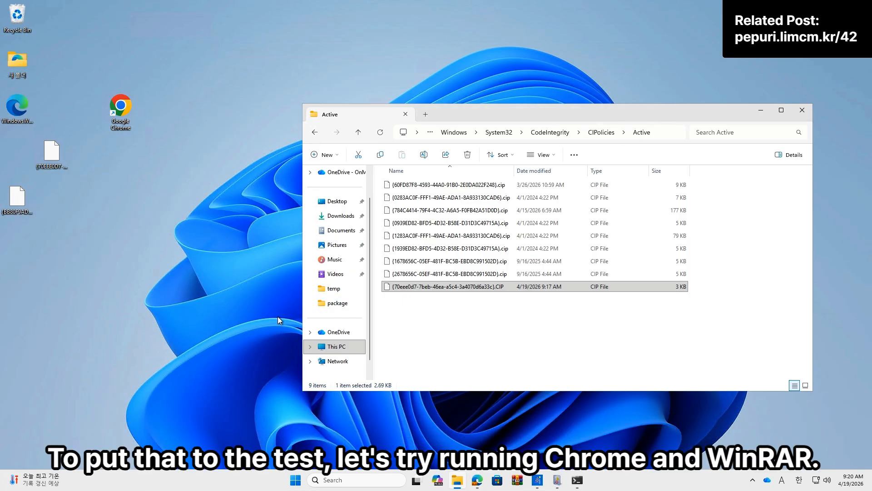
{"action": "left_click", "coordinate": [159, 173]}
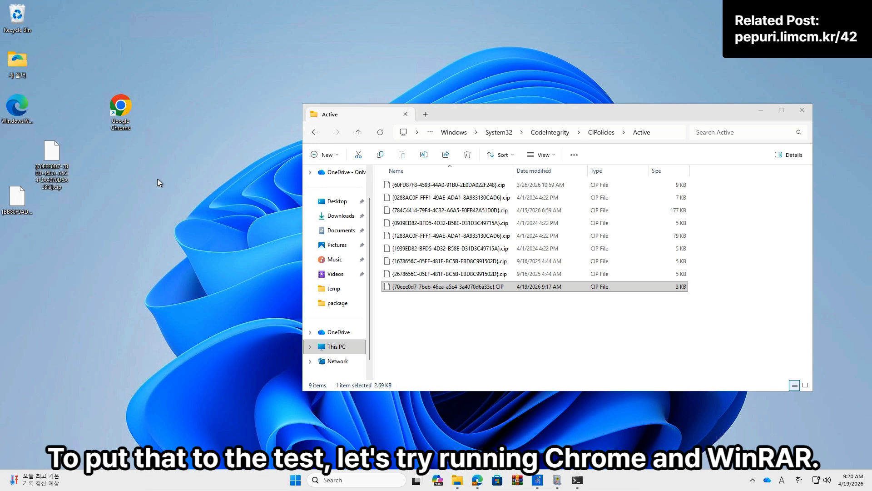
{"action": "double_click", "coordinate": [117, 119]}
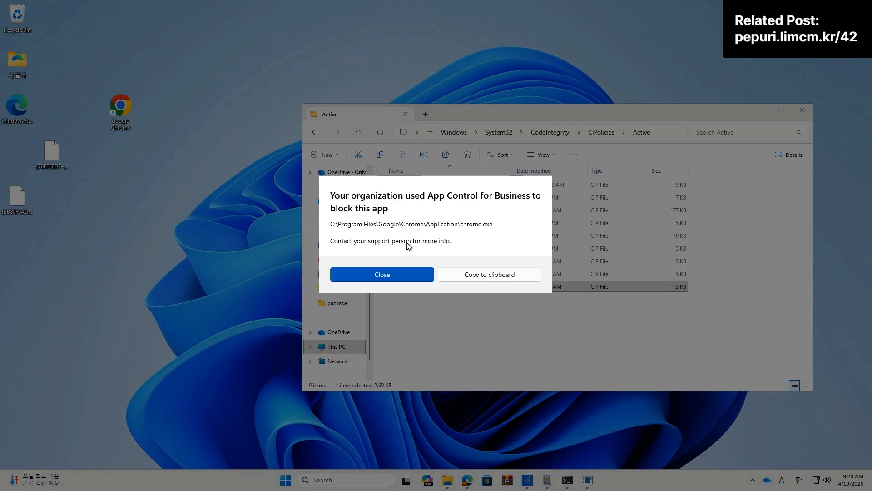
{"action": "left_click", "coordinate": [382, 274]}
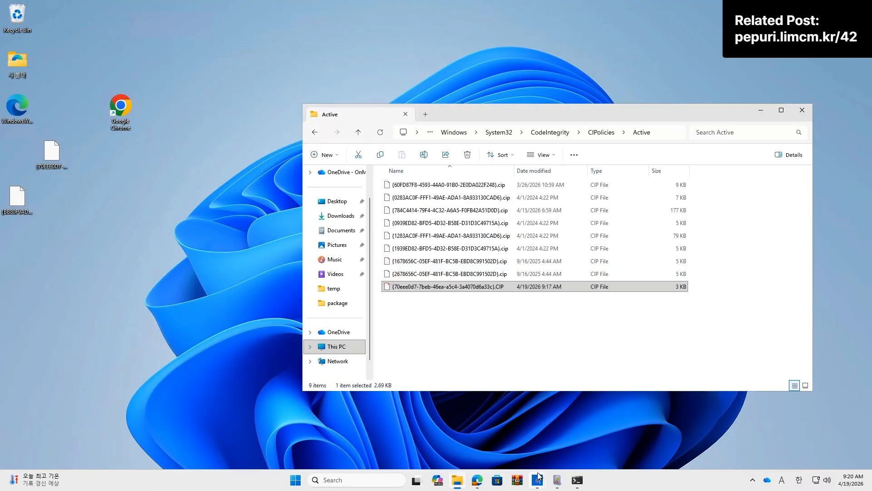
{"action": "left_click", "coordinate": [521, 483]}
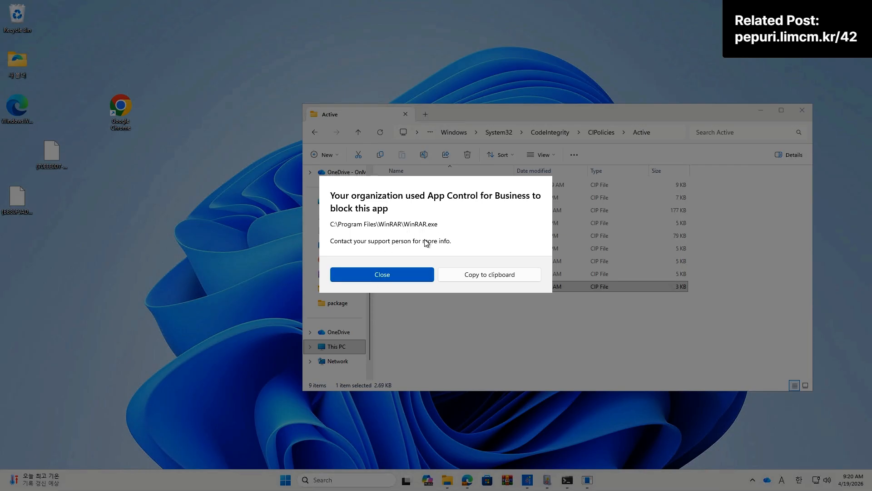
{"action": "left_click", "coordinate": [408, 274]}
Refresh the CodeIntegrity Operational log in Event Viewer and examine the policy ID in the WinRAR event 3077
{"action": "left_click", "coordinate": [558, 481]}
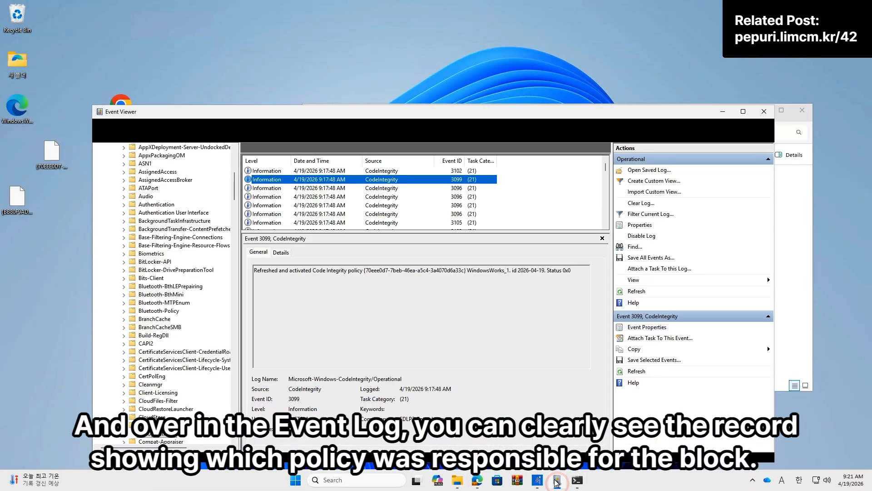
{"action": "left_click", "coordinate": [381, 189]}
{"action": "key", "text": "F5"}
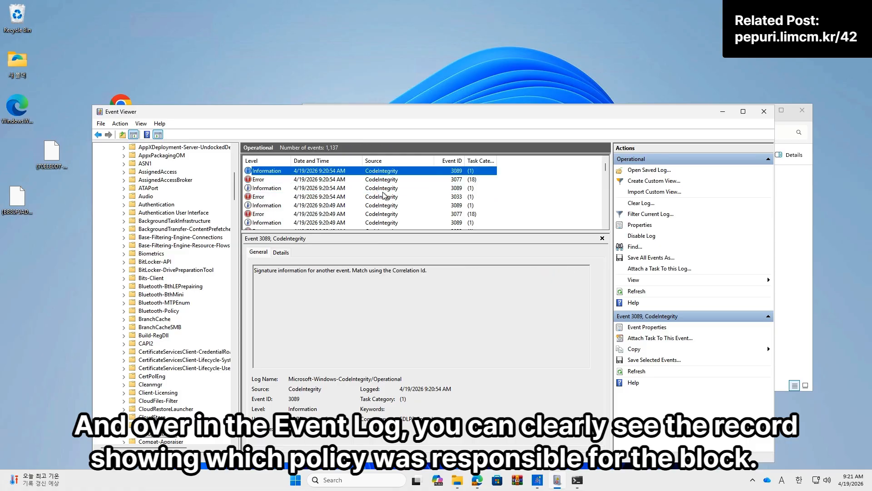
{"action": "left_click", "coordinate": [347, 182]}
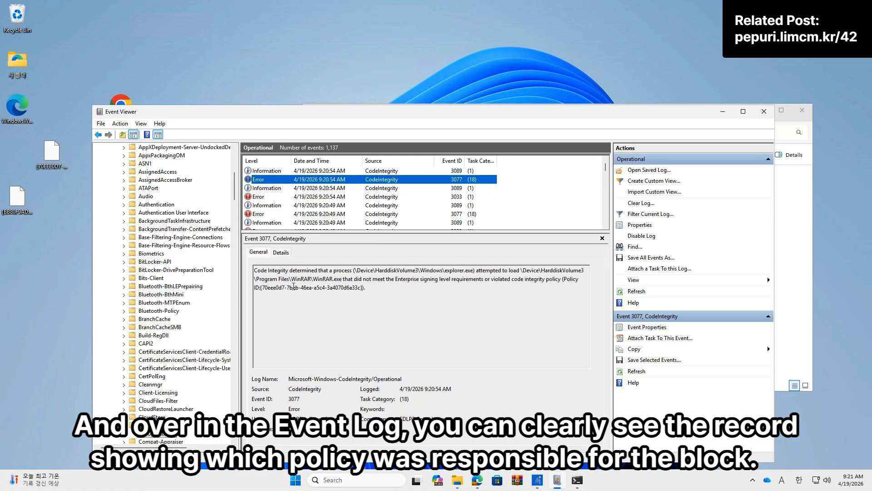
{"action": "left_click_drag", "start_coordinate": [318, 281], "coordinate": [336, 282]}
{"action": "left_click_drag", "start_coordinate": [260, 288], "coordinate": [361, 288]}
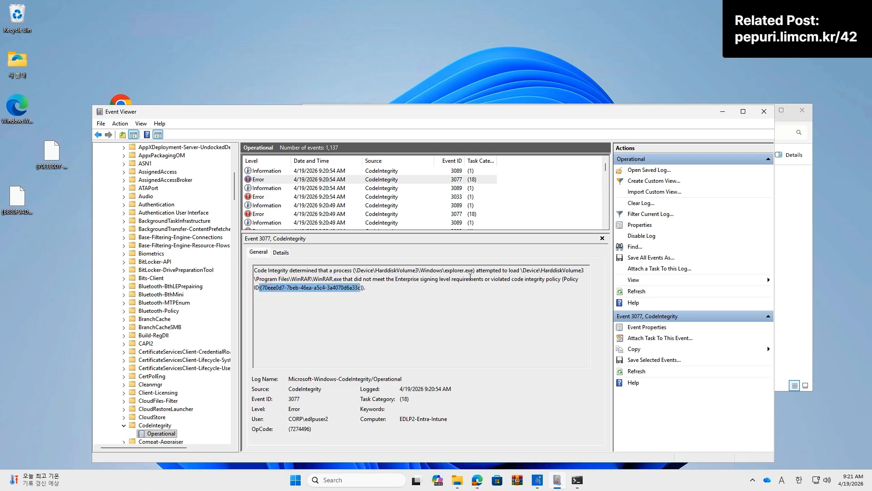
Compare the WinRAR event 3033 with the event 3077 entries for Chrome and WinRAR
{"action": "left_click", "coordinate": [304, 196]}
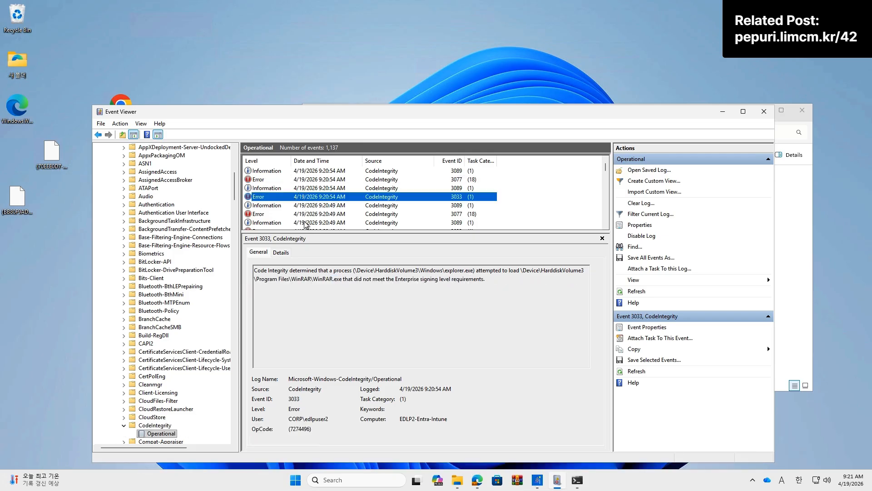
{"action": "left_click", "coordinate": [299, 216]}
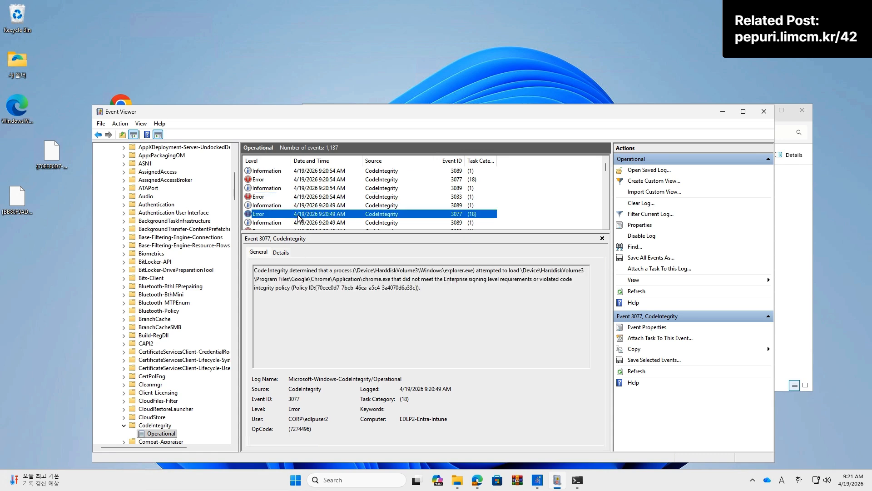
{"action": "left_click", "coordinate": [313, 180]}
Switch to the Microsoft Intune admin center and open the Default_v1 App Control for Business policy's properties
{"action": "left_click_drag", "start_coordinate": [0, 67], "coordinate": [603, 68]}
{"action": "double_click", "coordinate": [603, 66]}
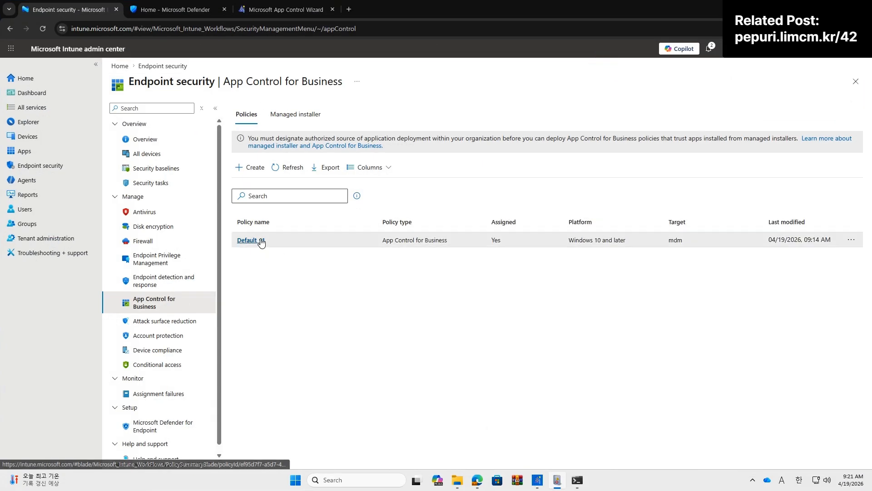
{"action": "left_click", "coordinate": [257, 242]}
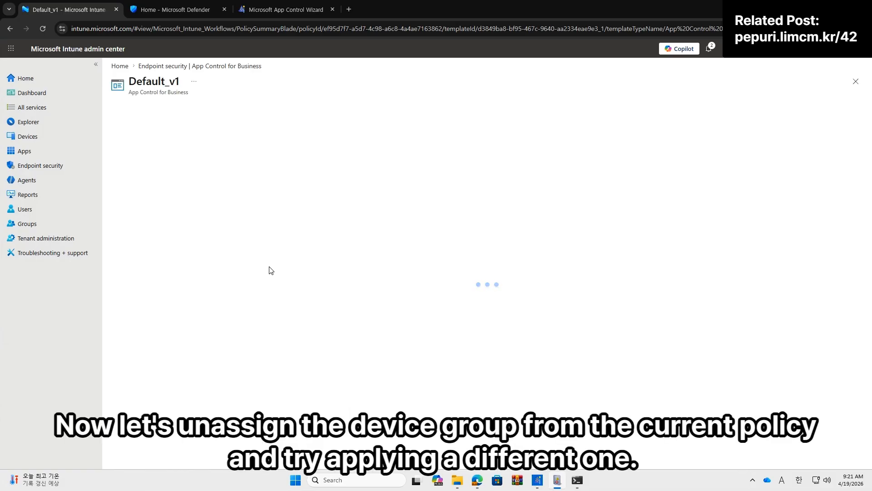
{"action": "scroll", "coordinate": [241, 284], "scroll_direction": "down", "scroll_amount": 3}
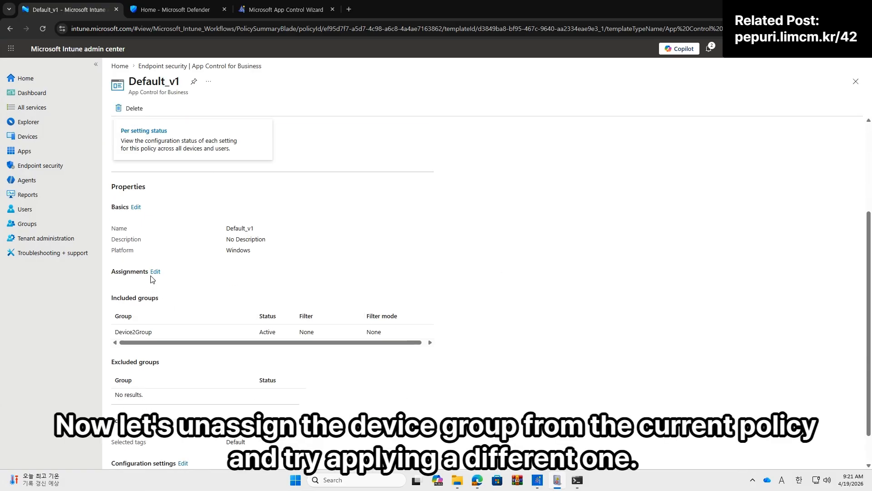
{"action": "scroll", "coordinate": [153, 281], "scroll_direction": "down", "scroll_amount": 1}
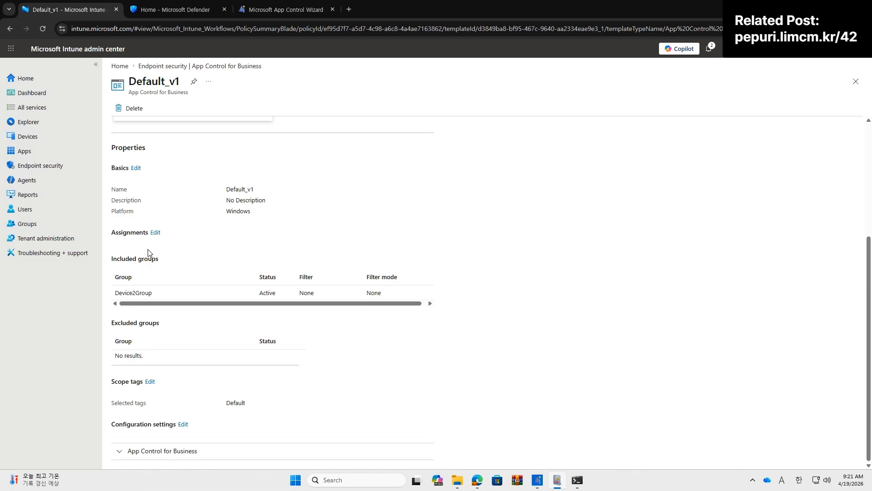
Remove Device2Group from the Default_v1 policy's assignments and save the policy
{"action": "left_click", "coordinate": [155, 232]}
{"action": "left_click", "coordinate": [576, 178]}
{"action": "left_click", "coordinate": [594, 193]}
{"action": "left_click", "coordinate": [138, 455]}
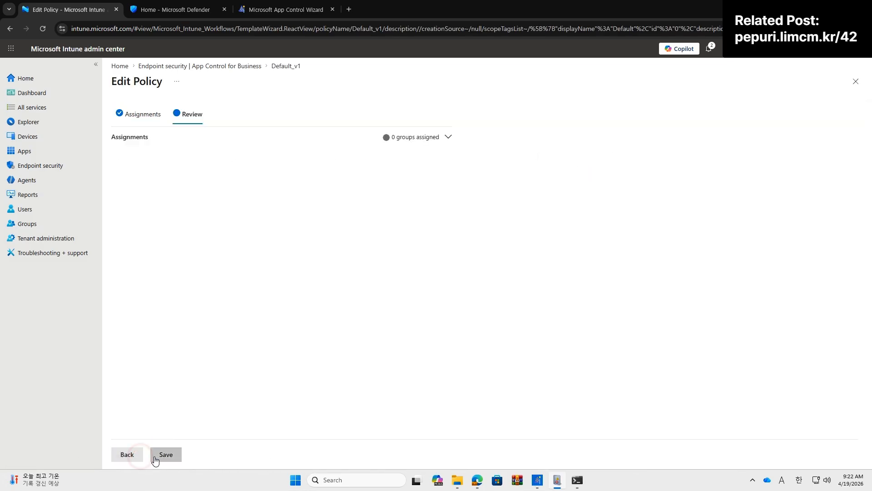
{"action": "left_click", "coordinate": [165, 455]}
Return to the device, minimize Event Viewer, and select the 70eee0d7 CIP file in the Active folder
{"action": "left_click_drag", "start_coordinate": [409, 9], "coordinate": [1, 268]}
{"action": "left_click", "coordinate": [725, 111]}
{"action": "left_click", "coordinate": [460, 342]}
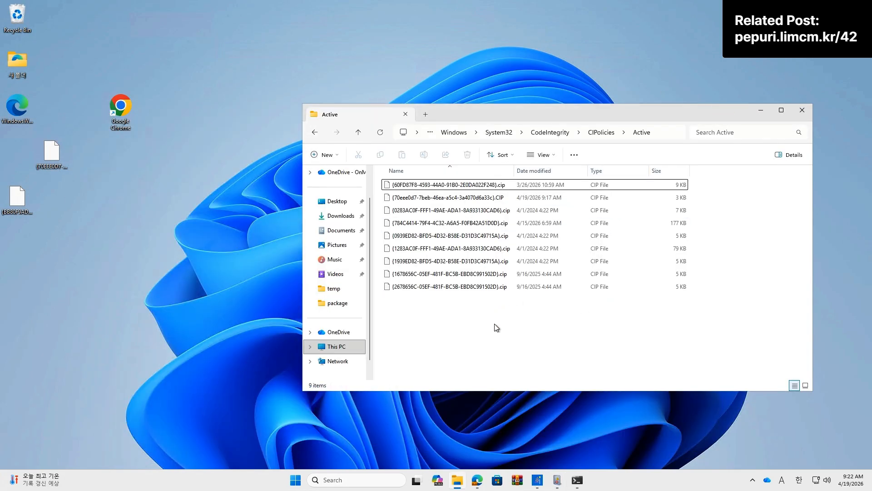
{"action": "left_click", "coordinate": [409, 197]}
Open Settings and start a device sync from the OnMicrosoft Corp management info under Accounts > Access work or school
{"action": "right_click", "coordinate": [296, 480]}
{"action": "left_click", "coordinate": [271, 381]}
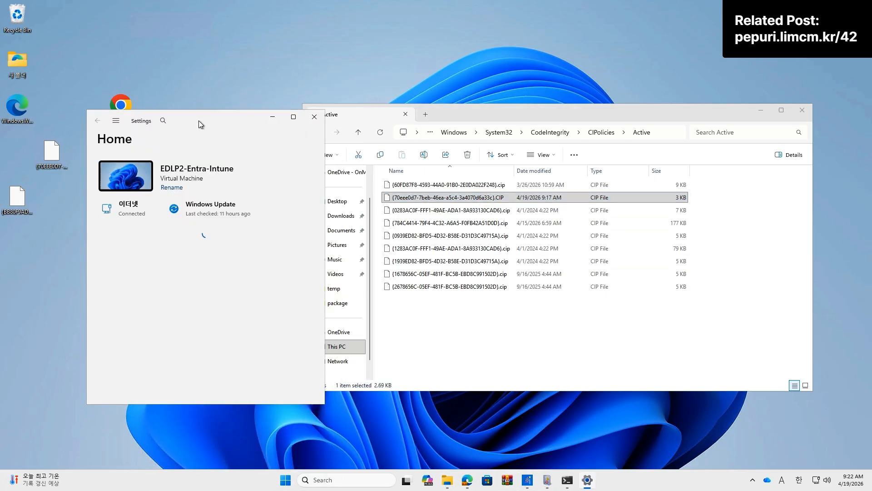
{"action": "left_click", "coordinate": [79, 242]}
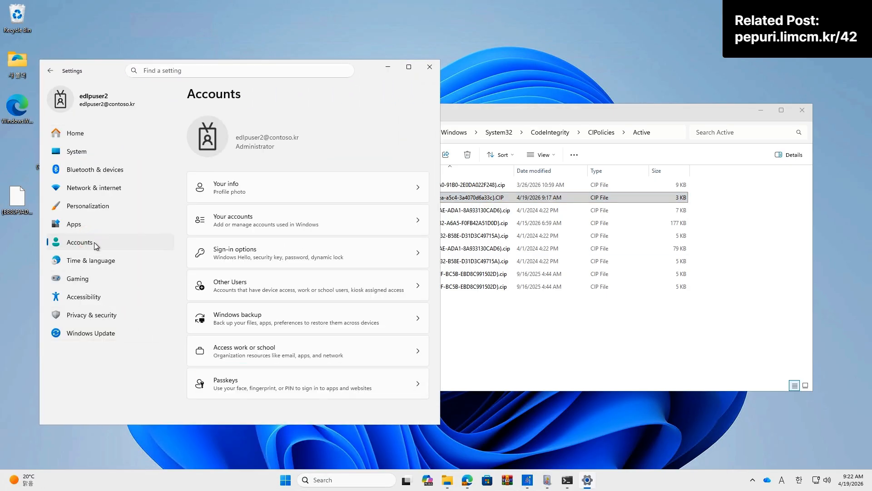
{"action": "left_click", "coordinate": [272, 348]}
{"action": "left_click", "coordinate": [308, 182]}
{"action": "left_click", "coordinate": [377, 206]}
{"action": "scroll", "coordinate": [252, 316], "scroll_direction": "down", "scroll_amount": 5}
{"action": "left_click", "coordinate": [211, 296]}
Move the Active folder window beside the sync status to check the policy files, and minimize Settings
{"action": "left_click", "coordinate": [458, 145]}
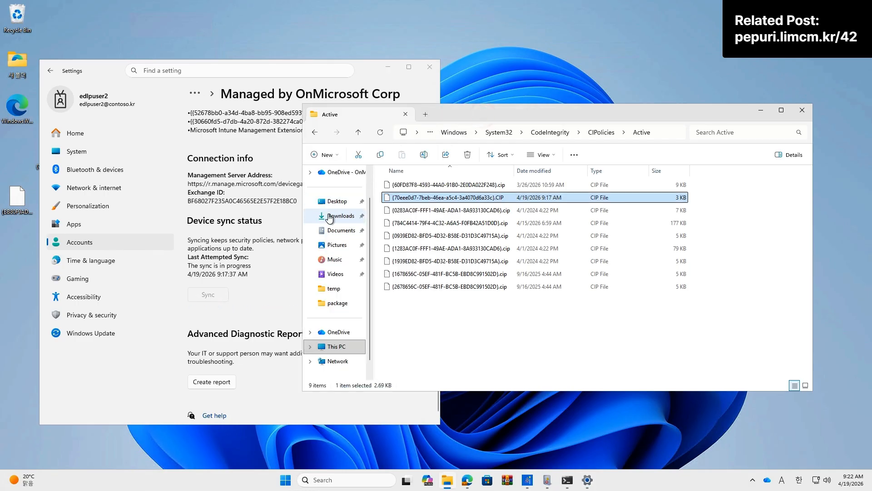
{"action": "left_click_drag", "start_coordinate": [300, 215], "coordinate": [387, 215]}
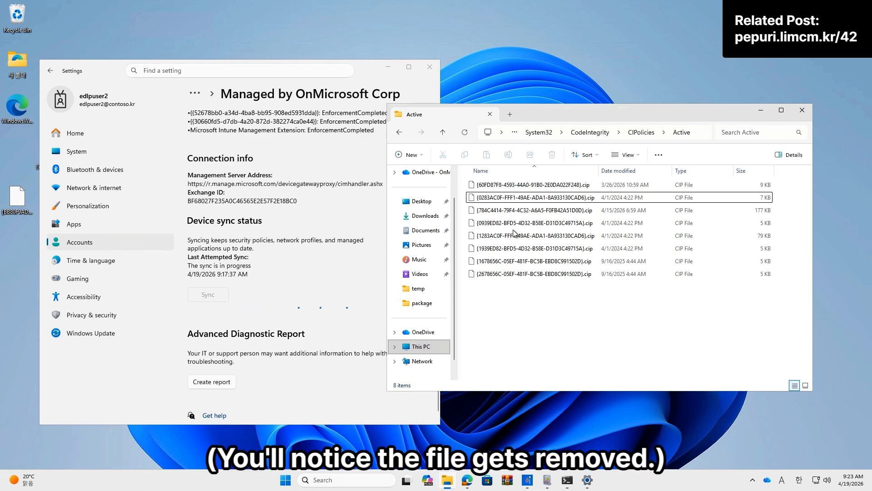
{"action": "left_click", "coordinate": [301, 243]}
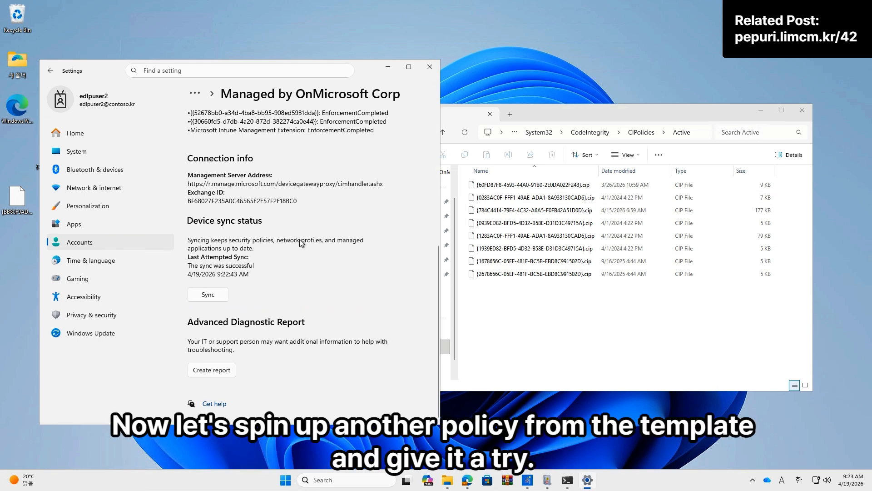
{"action": "left_click", "coordinate": [387, 67]}
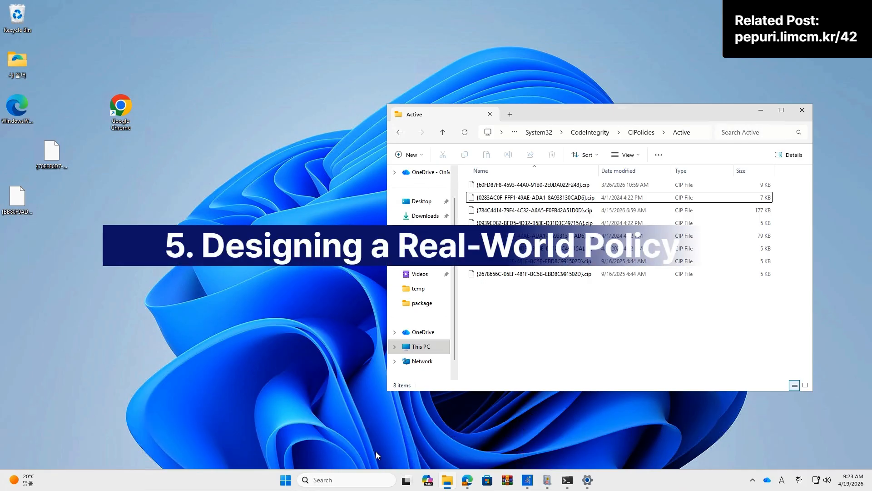
Switch to the App Control Policy Wizard and start a new base policy in Multiple Policy Format
{"action": "left_click", "coordinate": [355, 478]}
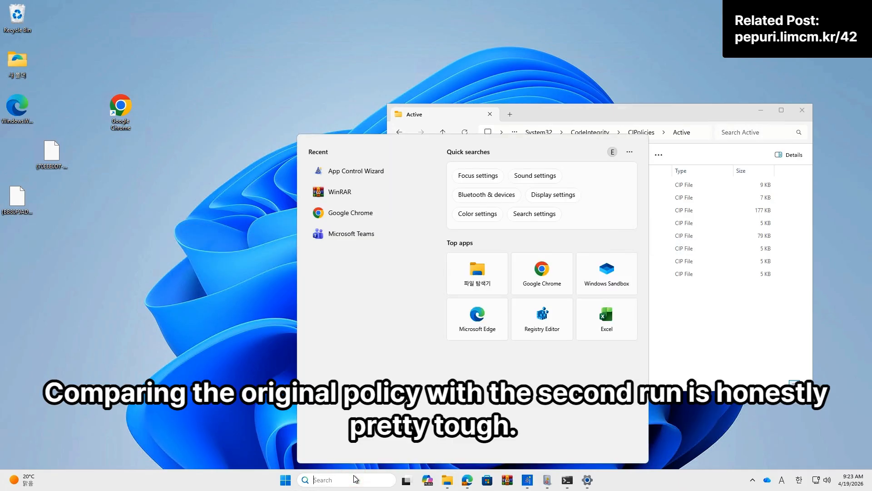
{"action": "mouse_move", "coordinate": [526, 482]}
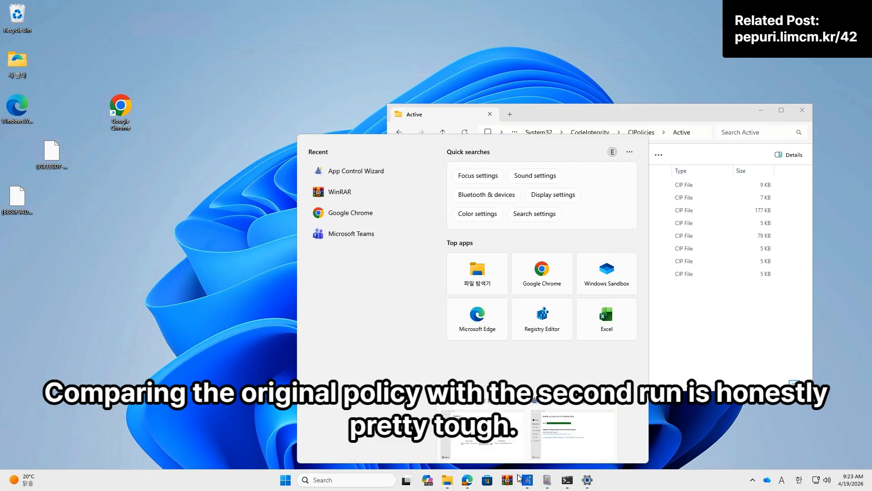
{"action": "left_click", "coordinate": [568, 433]}
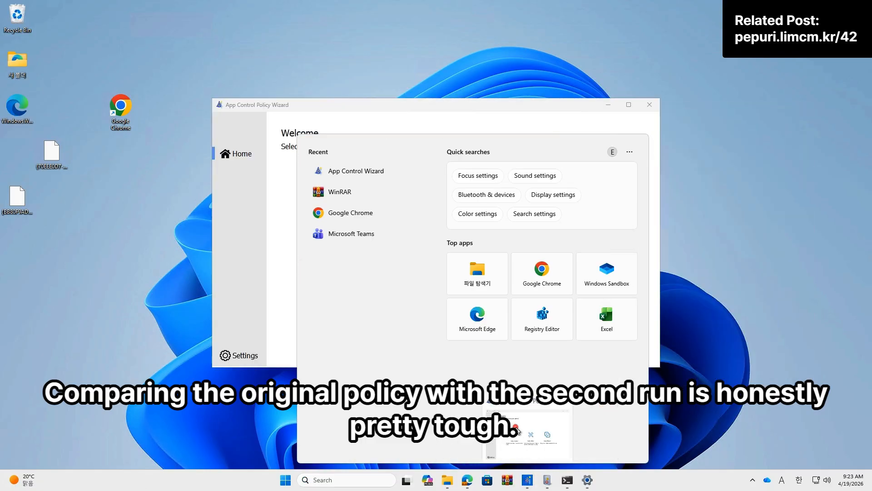
{"action": "left_click", "coordinate": [363, 253]}
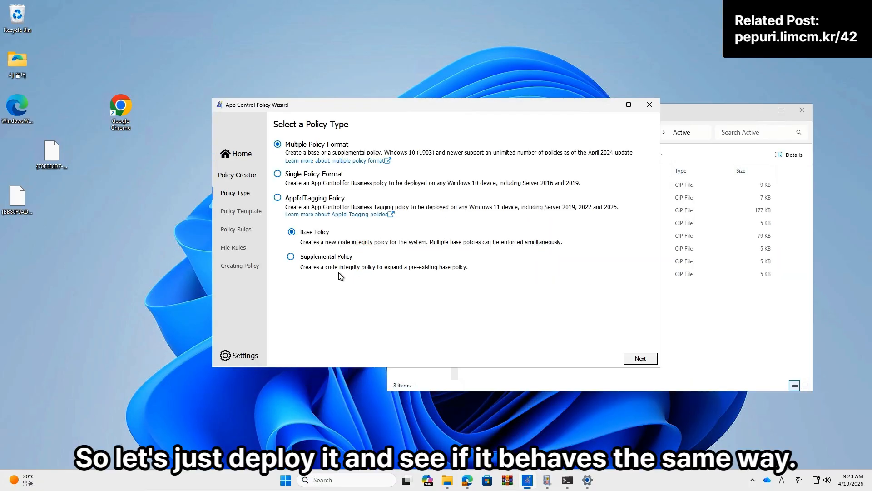
{"action": "left_click", "coordinate": [642, 359]}
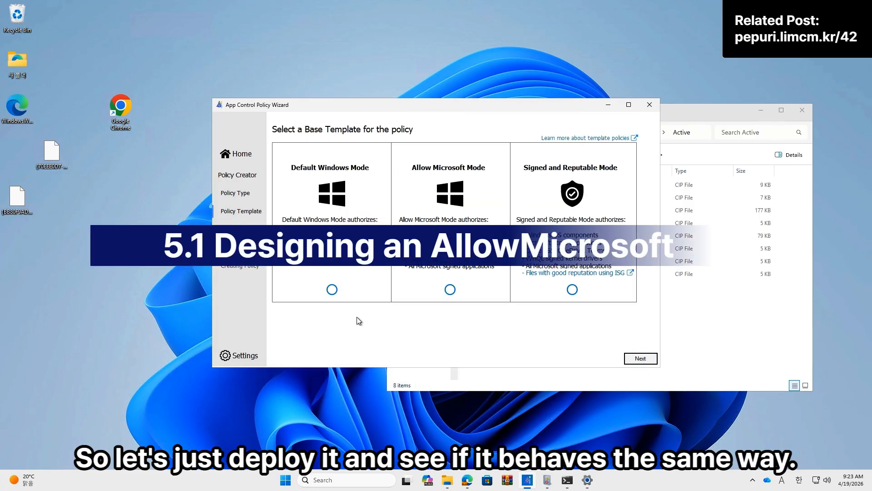
Choose the Allow Microsoft Mode template, set the policy name to AllowMicrosoft_v1, and copy that name
{"action": "left_click", "coordinate": [451, 288]}
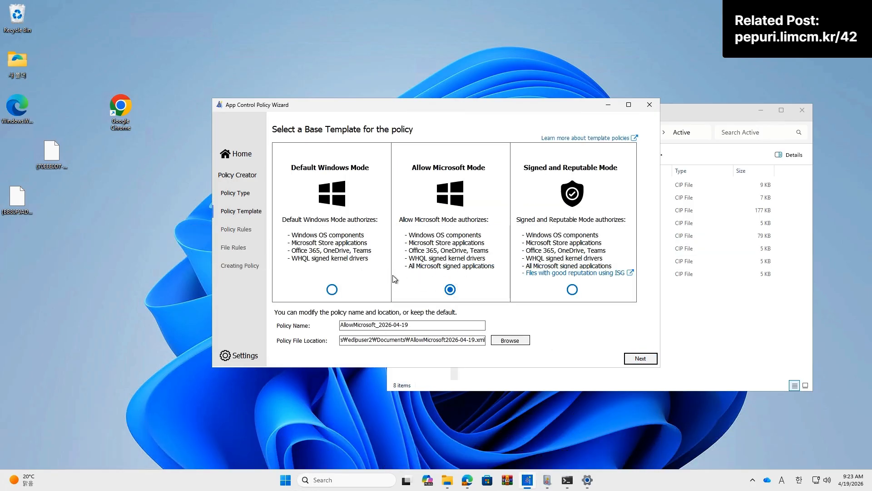
{"action": "left_click_drag", "start_coordinate": [378, 325], "coordinate": [409, 324]}
{"action": "type", "text": "v1"}
{"action": "key", "text": "ctrl+a"}
{"action": "key", "text": "ctrl+c"}
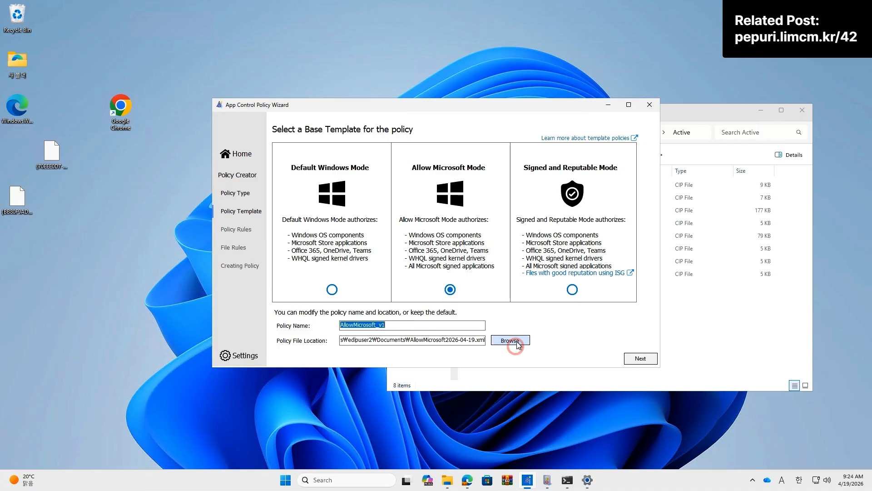
Delete the old policy files from the desktop and set the new policy file to save there as AllowMicrosoft_v1
{"action": "left_click_drag", "start_coordinate": [7, 211], "coordinate": [101, 121]}
{"action": "key", "text": "Delete"}
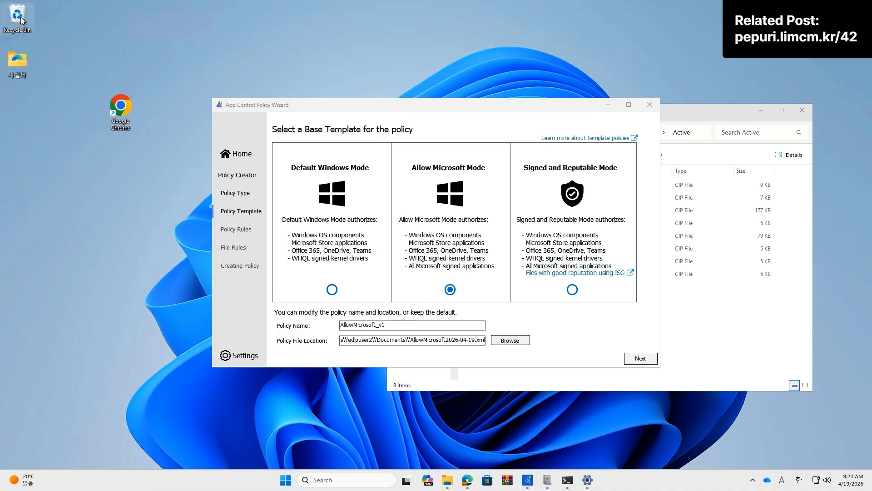
{"action": "left_click", "coordinate": [509, 340]}
{"action": "left_click", "coordinate": [247, 232]}
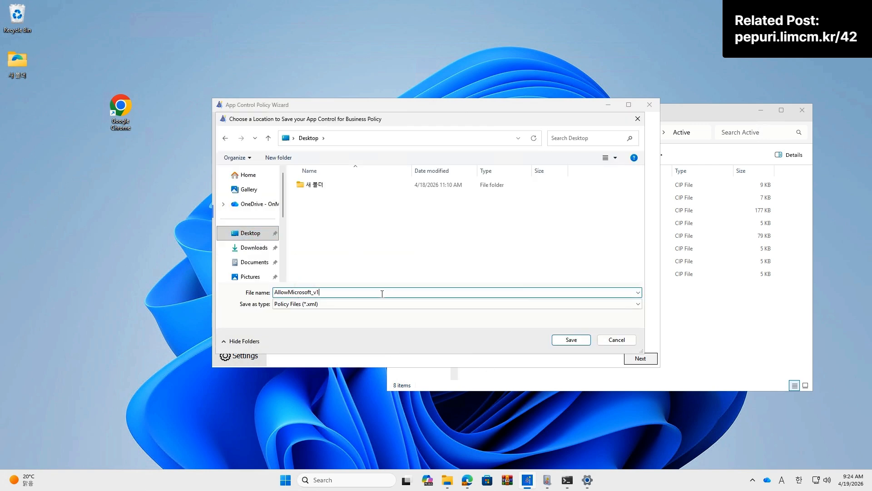
{"action": "left_click", "coordinate": [571, 342]}
Turn off Audit Mode in the policy rules, keep the template's file rules, and build the policy
{"action": "left_click", "coordinate": [643, 360]}
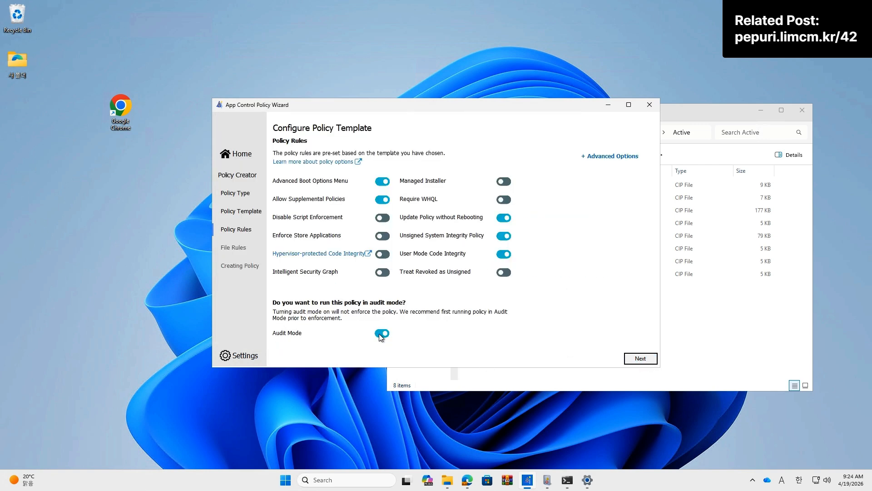
{"action": "left_click", "coordinate": [645, 359]}
{"action": "scroll", "coordinate": [530, 273], "scroll_direction": "down", "scroll_amount": 3}
{"action": "scroll", "coordinate": [545, 218], "scroll_direction": "up", "scroll_amount": 3}
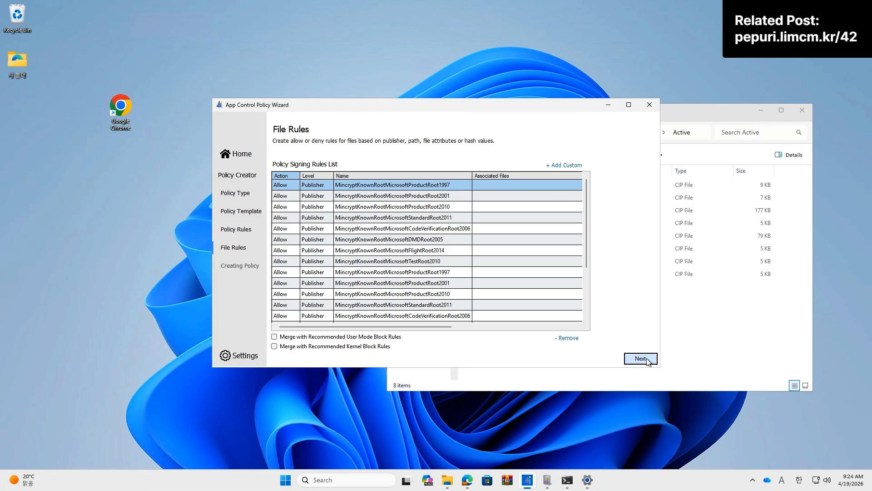
{"action": "double_click", "coordinate": [113, 116]}
{"action": "left_click", "coordinate": [290, 54]}
{"action": "left_click", "coordinate": [641, 359]}
In Intune, create an App Control for Business policy named AllowMicrosoft_v1 and upload AllowMicrosoft_v1.xml as its configuration
{"action": "left_click", "coordinate": [57, 153]}
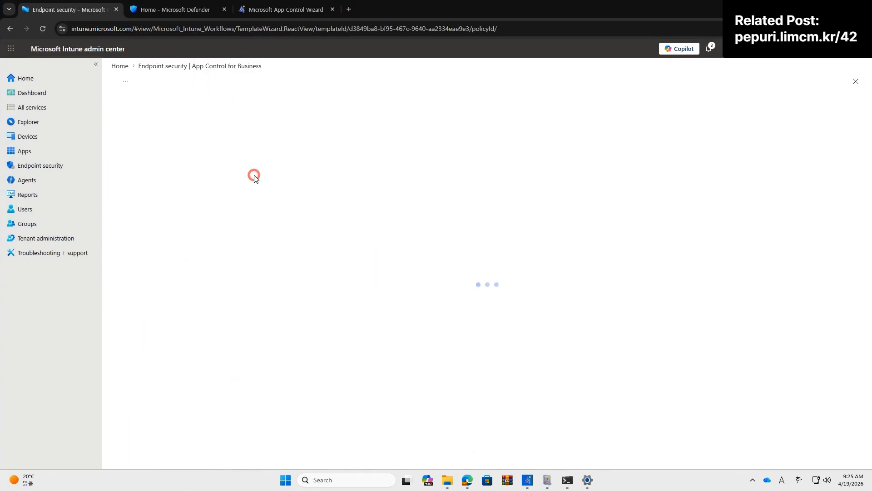
{"action": "left_click", "coordinate": [151, 145]}
{"action": "key", "text": "ctrl+v"}
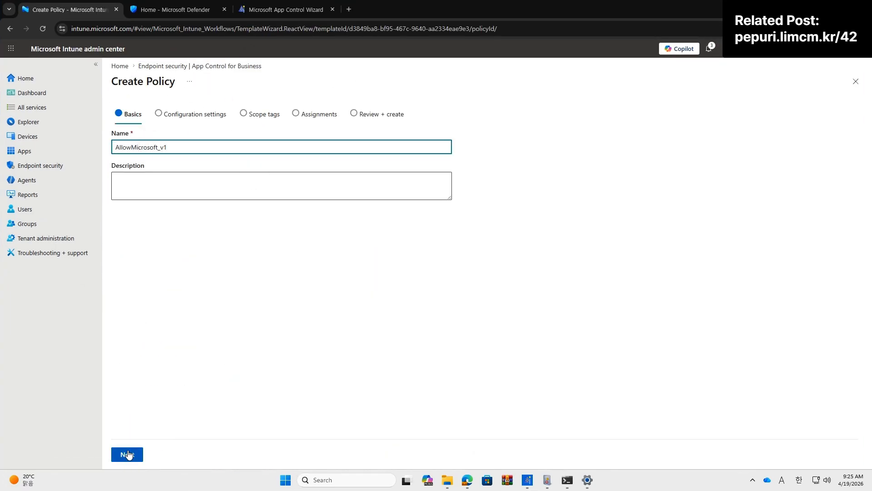
{"action": "left_click", "coordinate": [127, 454]}
{"action": "left_click", "coordinate": [302, 179]}
{"action": "left_click", "coordinate": [296, 210]}
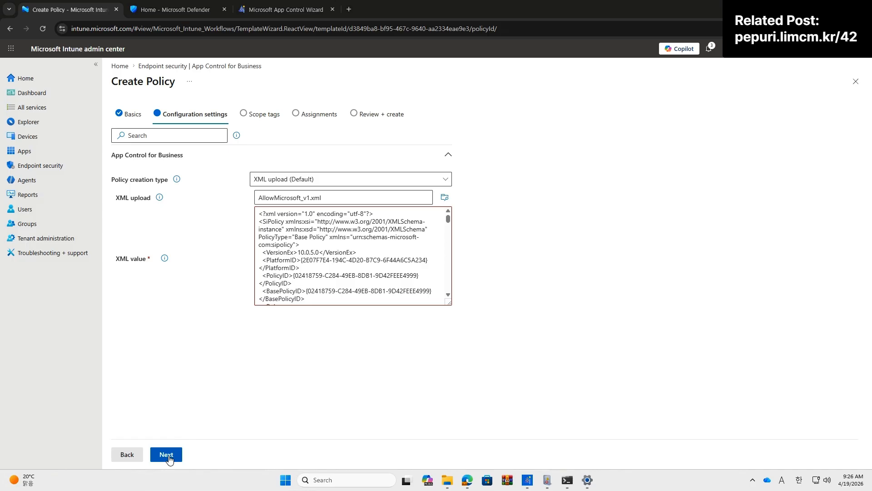
Keep the scope tags, search the groups for "de" to assign the device group, and save the policy
{"action": "left_click", "coordinate": [167, 454]}
{"action": "left_click", "coordinate": [168, 454]}
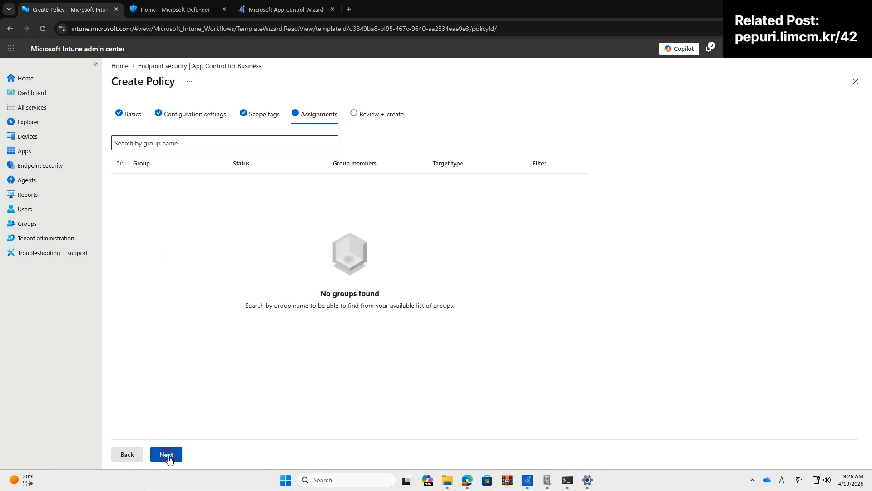
{"action": "left_click", "coordinate": [139, 143]}
{"action": "type", "text": "de"}
{"action": "left_click", "coordinate": [165, 224]}
{"action": "left_click", "coordinate": [166, 454]}
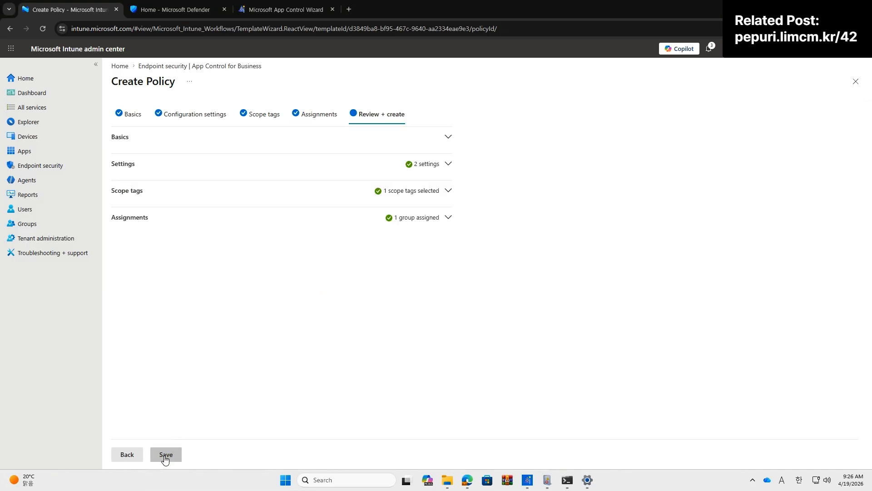
{"action": "left_click", "coordinate": [166, 454]}
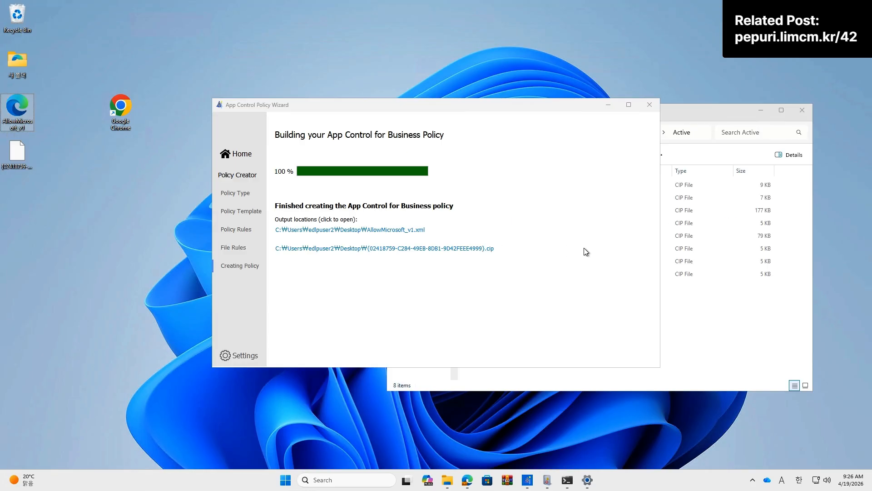
On the device, minimize the wizard, sync with OnMicrosoft Corp in Settings, and select the new 02418759 CIP file in the Active folder
{"action": "left_click", "coordinate": [609, 105]}
{"action": "right_click", "coordinate": [285, 480]}
{"action": "left_click", "coordinate": [261, 381]}
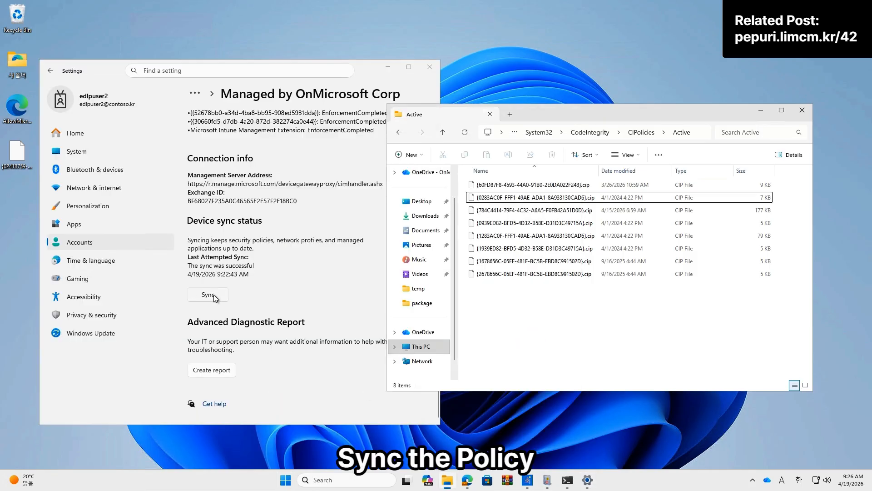
{"action": "left_click", "coordinate": [215, 298]}
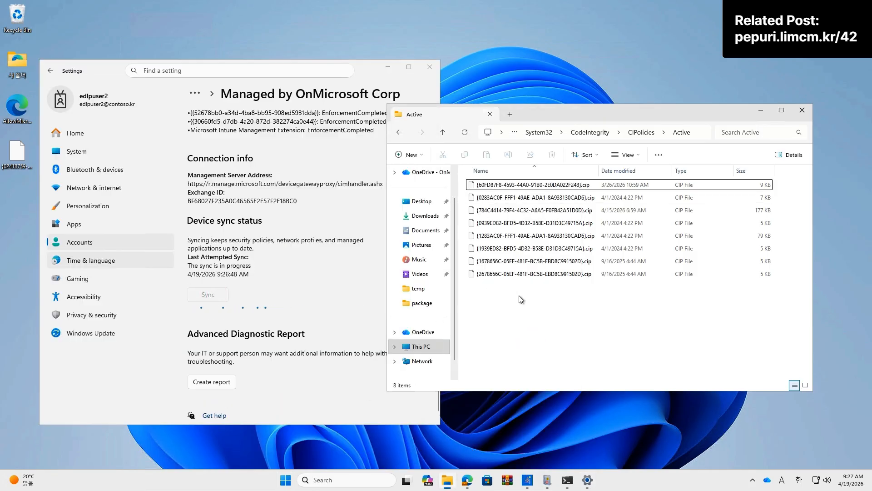
{"action": "left_click", "coordinate": [519, 287]}
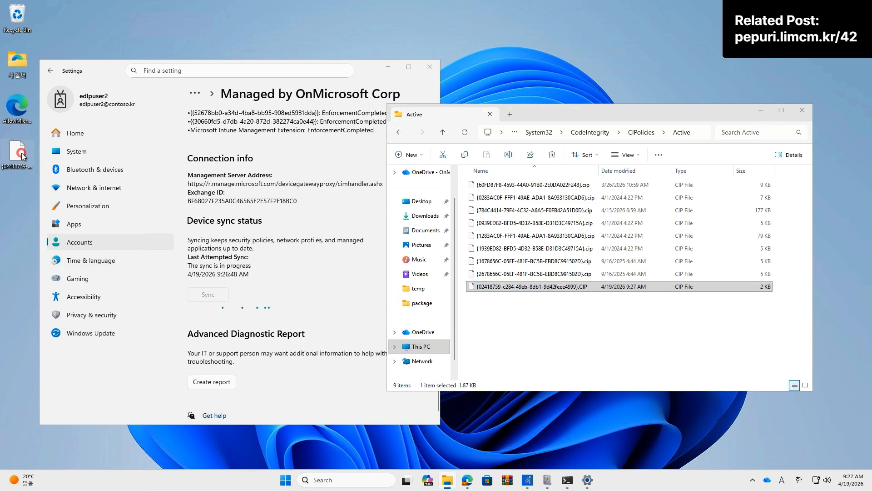
Refresh the CodeIntegrity Operational log in Event Viewer, examine event 3099 for the policy's activation, and minimize the viewer
{"action": "left_click", "coordinate": [547, 480]}
{"action": "key", "text": "F5"}
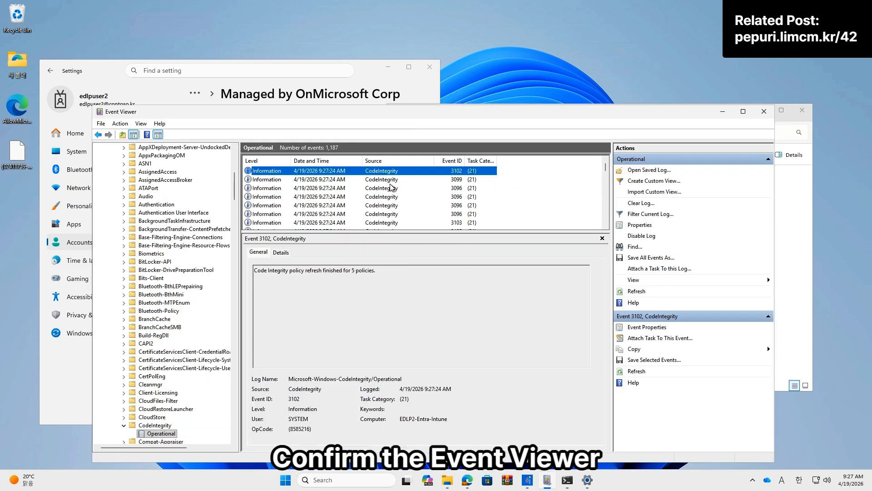
{"action": "left_click", "coordinate": [391, 182]}
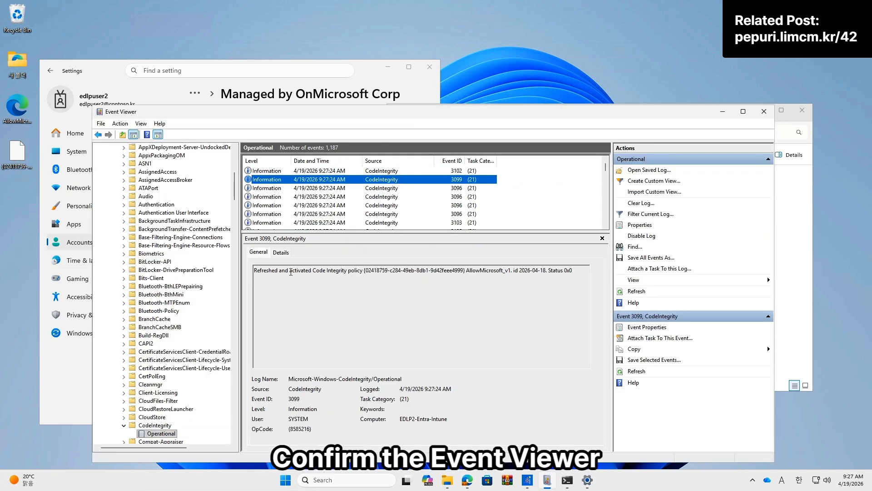
{"action": "left_click_drag", "start_coordinate": [254, 270], "coordinate": [307, 274]}
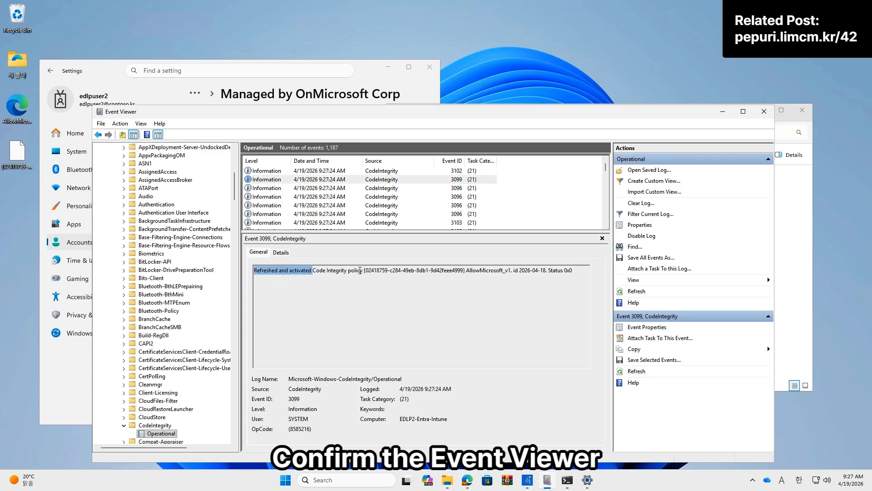
{"action": "left_click_drag", "start_coordinate": [366, 271], "coordinate": [467, 274]}
{"action": "left_click_drag", "start_coordinate": [296, 271], "coordinate": [332, 272]}
{"action": "left_click", "coordinate": [331, 273]}
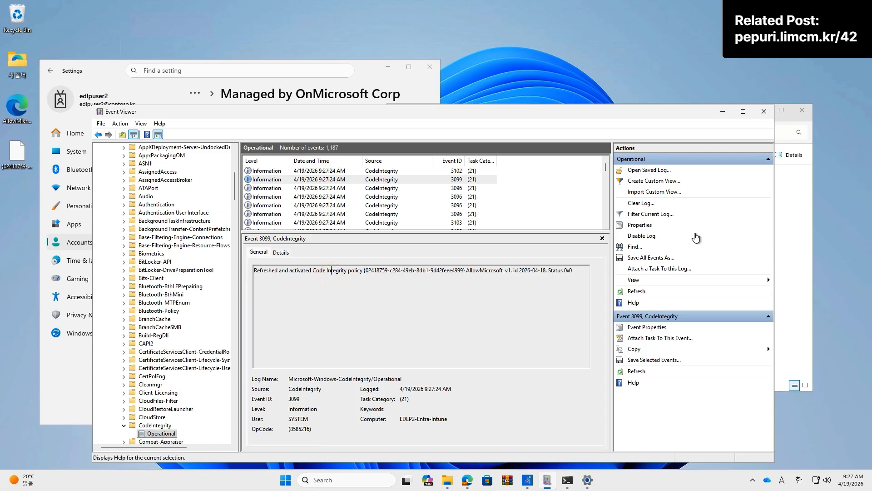
{"action": "left_click", "coordinate": [723, 112]}
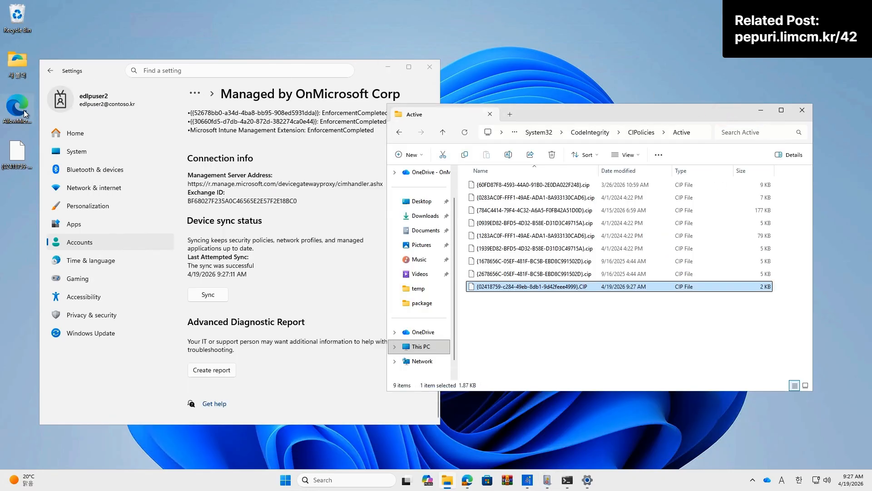
Minimize Settings, test launching Google Chrome and WinRAR under the policy, and dismiss the dialog after each
{"action": "left_click", "coordinate": [387, 68]}
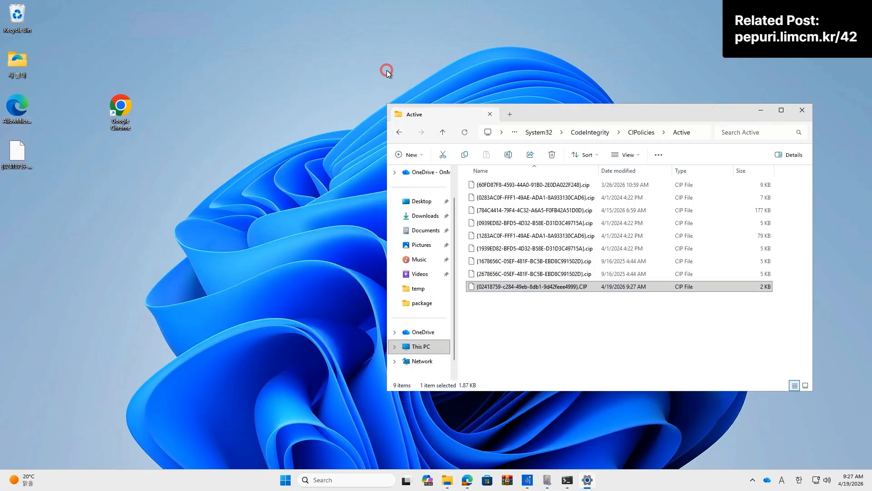
{"action": "double_click", "coordinate": [123, 104]}
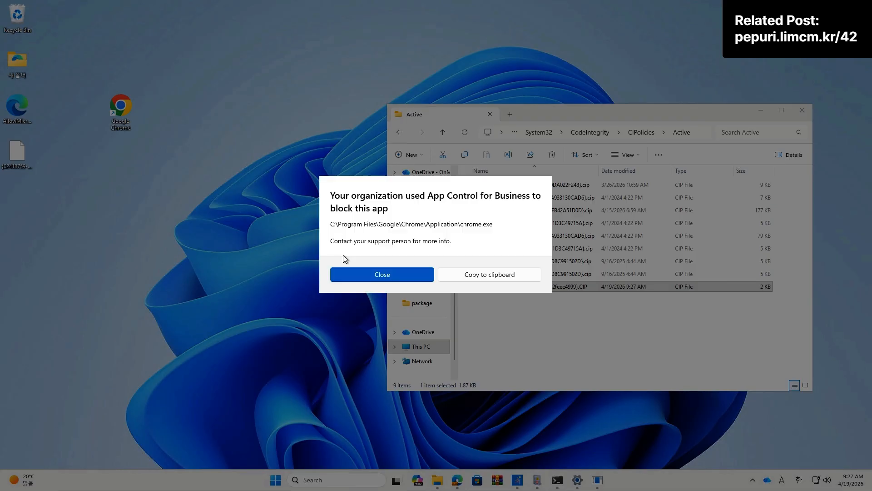
{"action": "left_click", "coordinate": [341, 274]}
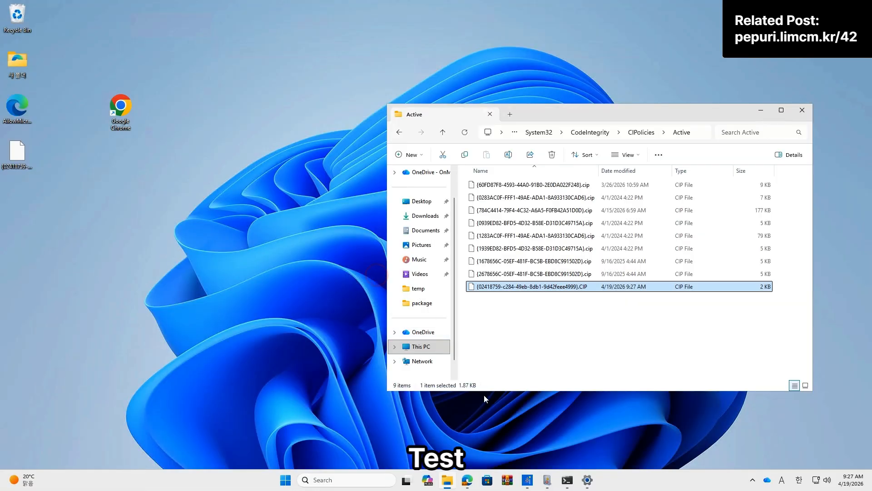
{"action": "left_click", "coordinate": [508, 479]}
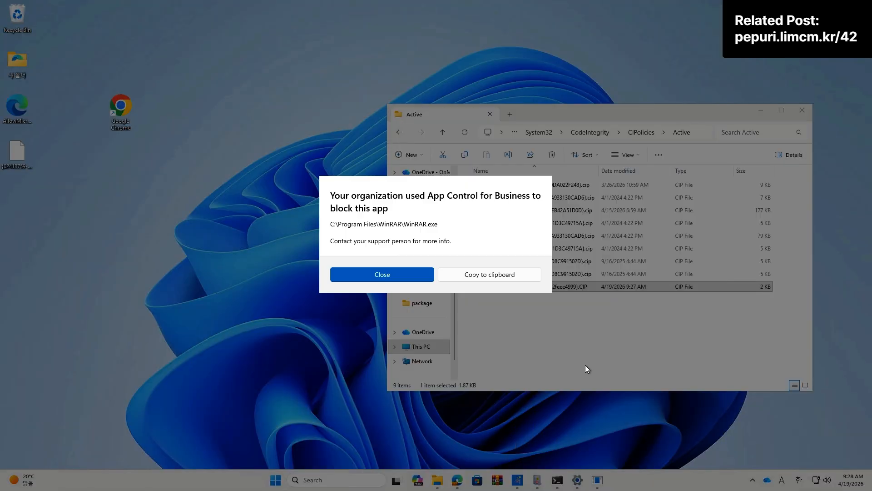
{"action": "left_click", "coordinate": [424, 268]}
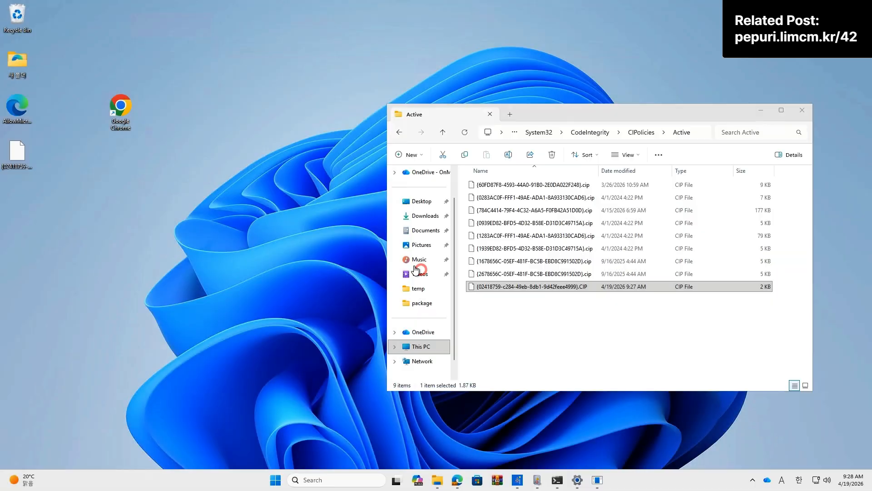
Open the Google Chrome shortcut's properties and select the folder path in its target
{"action": "right_click", "coordinate": [121, 108]}
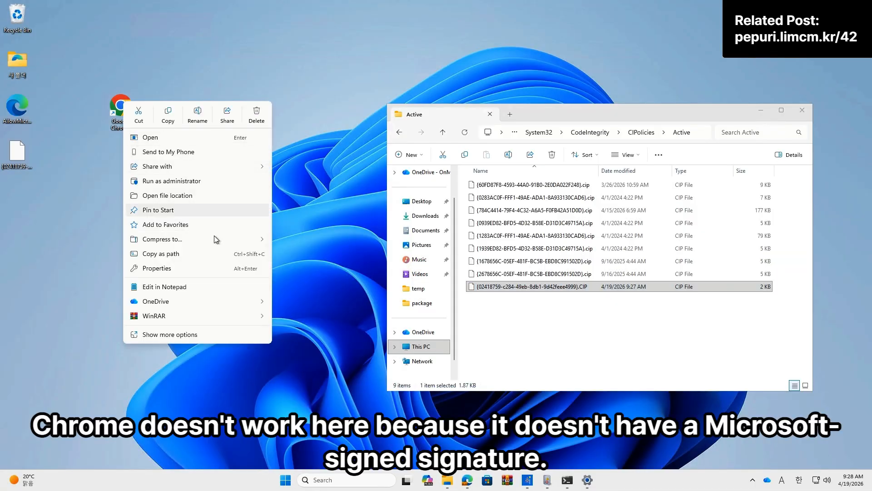
{"action": "left_click", "coordinate": [187, 334]}
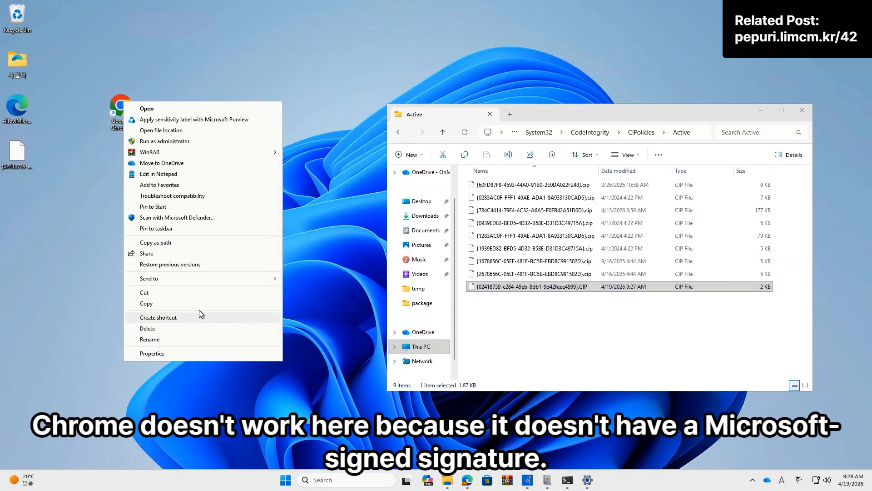
{"action": "left_click", "coordinate": [176, 353]}
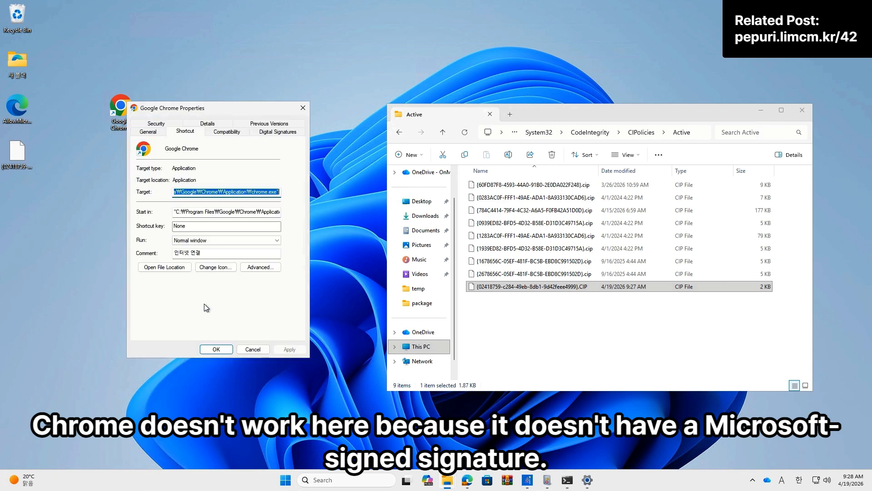
{"action": "left_click", "coordinate": [251, 192]}
{"action": "left_click_drag", "start_coordinate": [251, 192], "coordinate": [99, 188]}
Try to open "C:\Program Files\Google\Chrome\Application\ in a new File Explorer tab, including the leading quotation mark
{"action": "left_click", "coordinate": [510, 114]}
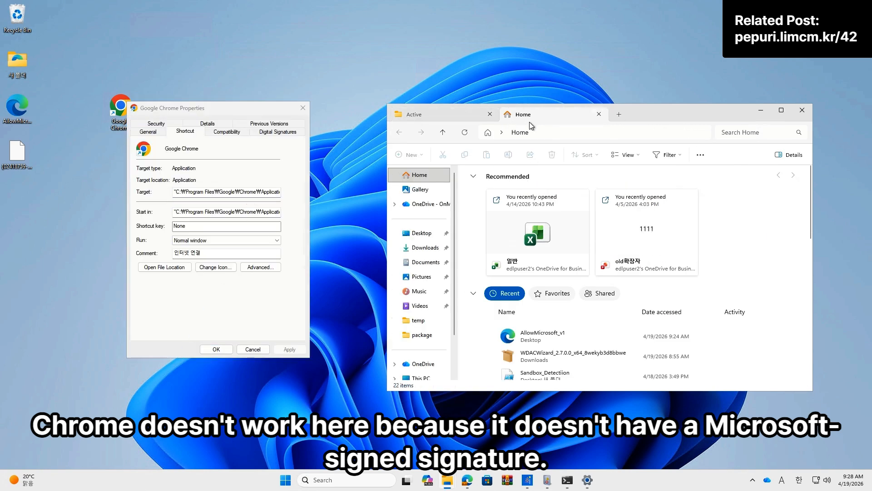
{"action": "left_click", "coordinate": [565, 132]}
{"action": "type", "text": "\"C:\\Program Files\\Google\\Chrome\\Application\\"}
{"action": "key", "text": "Return"}
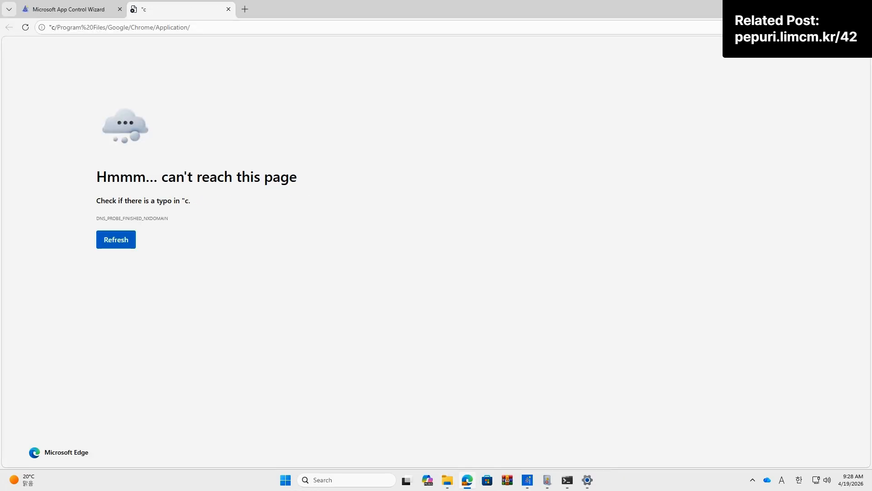
Close the browser and open C:\Program Files\Google\Chrome\Application\ in the new File Explorer tab
{"action": "left_click", "coordinate": [862, 9]}
{"action": "left_click", "coordinate": [551, 136]}
{"action": "type", "text": "\"C:\\Program Files\\Google\\Chrome\\Application\\"}
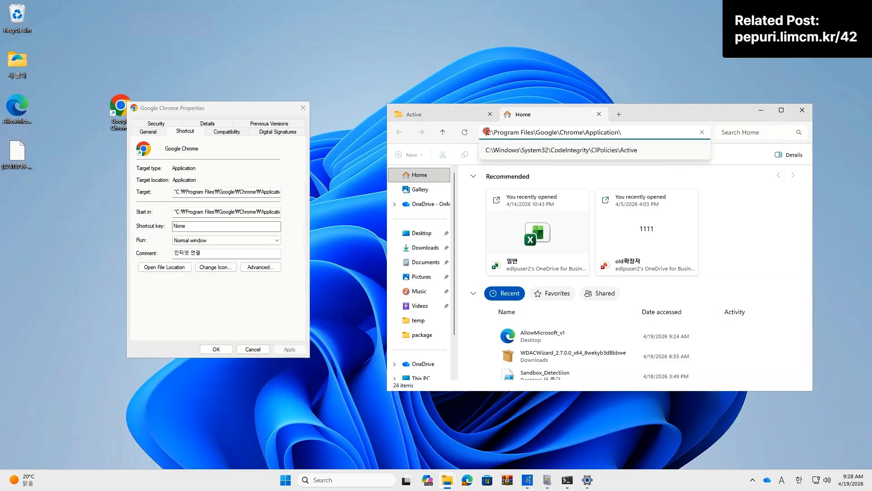
{"action": "key", "text": "Return"}
Open the properties of the chrome application file, examine its digital signatures for the signer, and cancel the dialog
{"action": "right_click", "coordinate": [489, 211]}
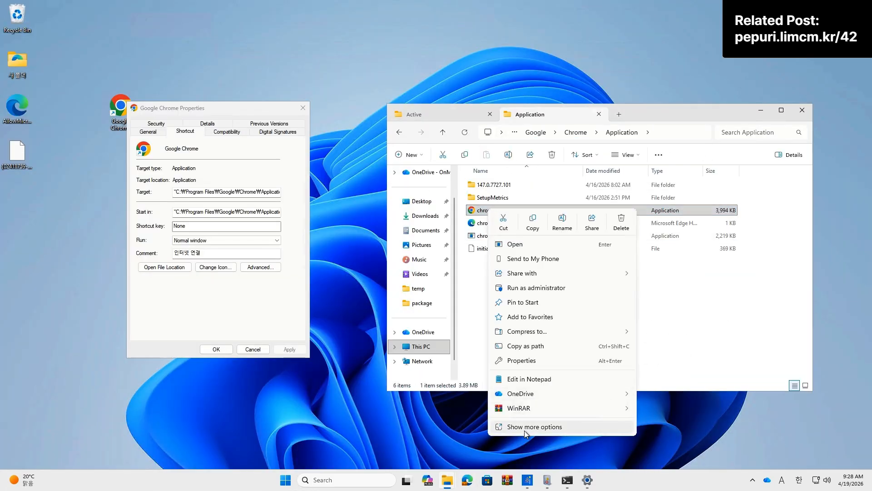
{"action": "left_click", "coordinate": [524, 427]}
{"action": "left_click", "coordinate": [525, 447]}
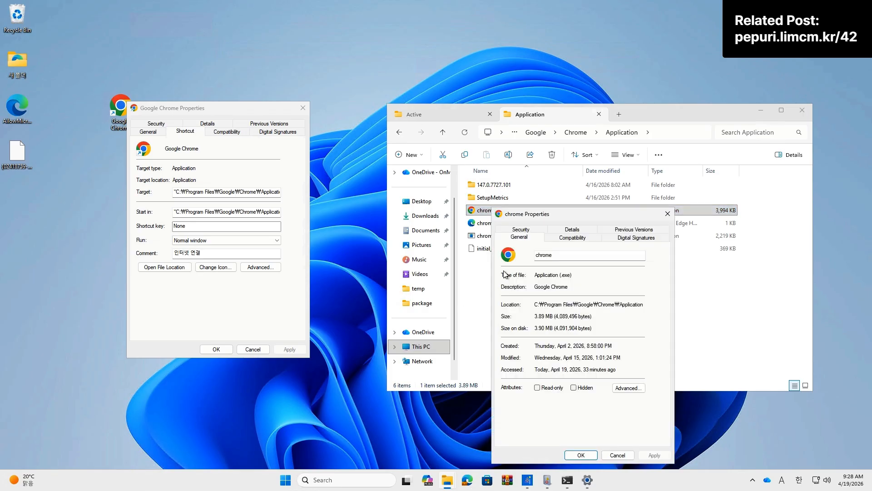
{"action": "left_click", "coordinate": [626, 239]}
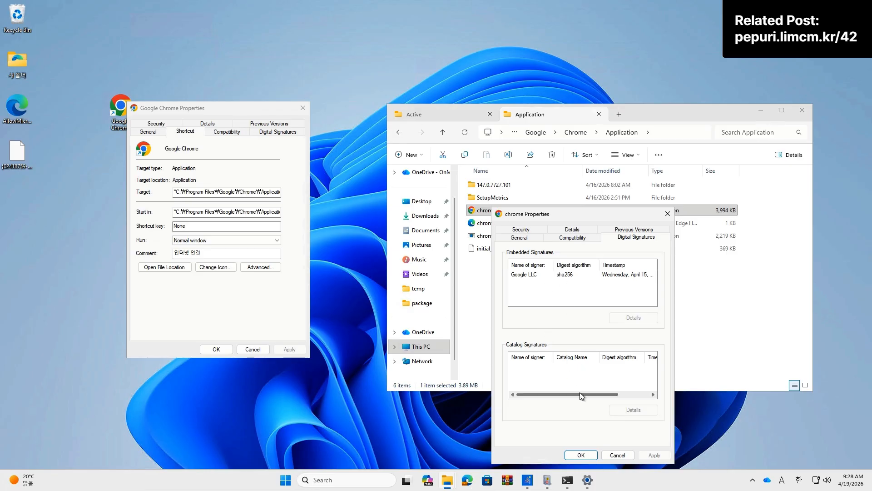
{"action": "left_click", "coordinate": [620, 457]}
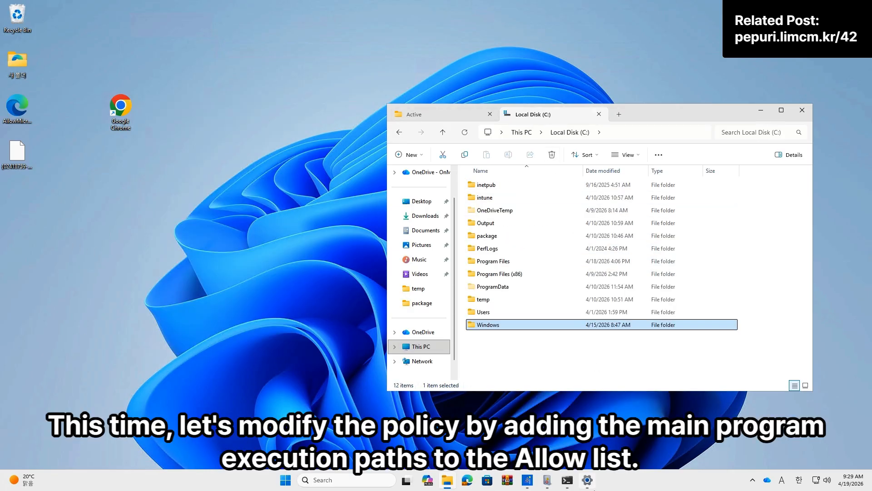
Switch to the App Control Policy Wizard, start the Policy Editor from Home, and load AllowMicrosoft_v1 from the Desktop as the policy to edit
{"action": "left_click", "coordinate": [527, 480]}
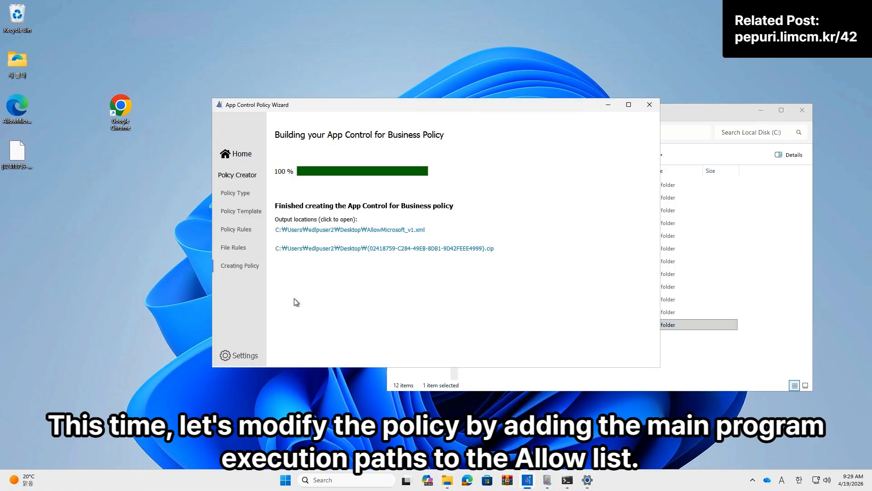
{"action": "left_click", "coordinate": [241, 156]}
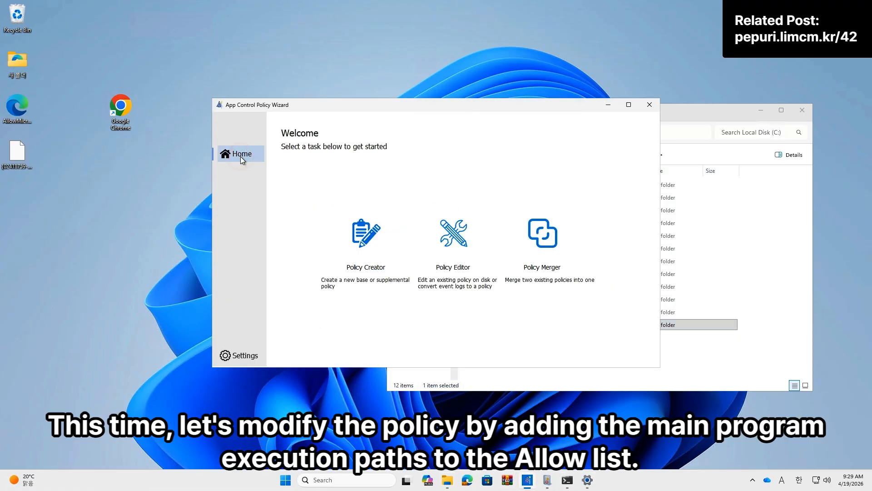
{"action": "left_click", "coordinate": [435, 253]}
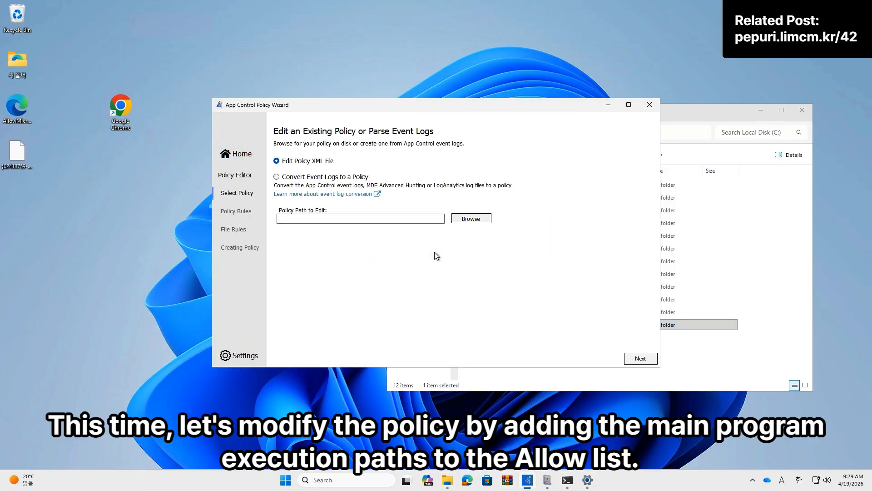
{"action": "left_click", "coordinate": [464, 222]}
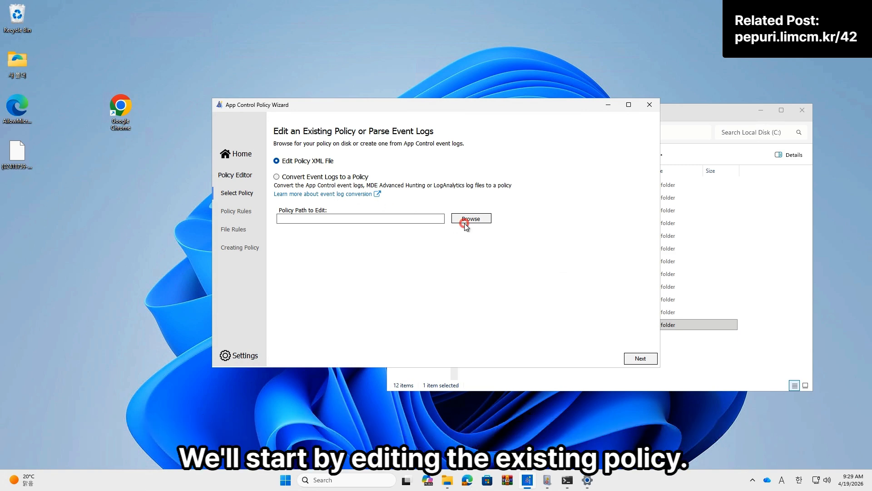
{"action": "left_click", "coordinate": [336, 198]}
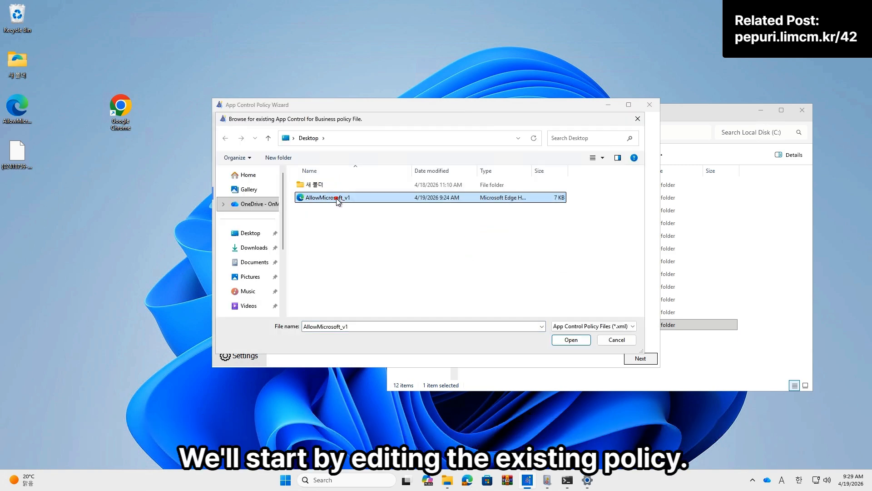
{"action": "double_click", "coordinate": [337, 201]}
Rename the policy AllowMicrosoft_v2, set its new save location to AllowMicrosoft_v2.xml on the Desktop, and proceed to the policy rules
{"action": "left_click", "coordinate": [373, 248]}
{"action": "key", "text": "BackSpace"}
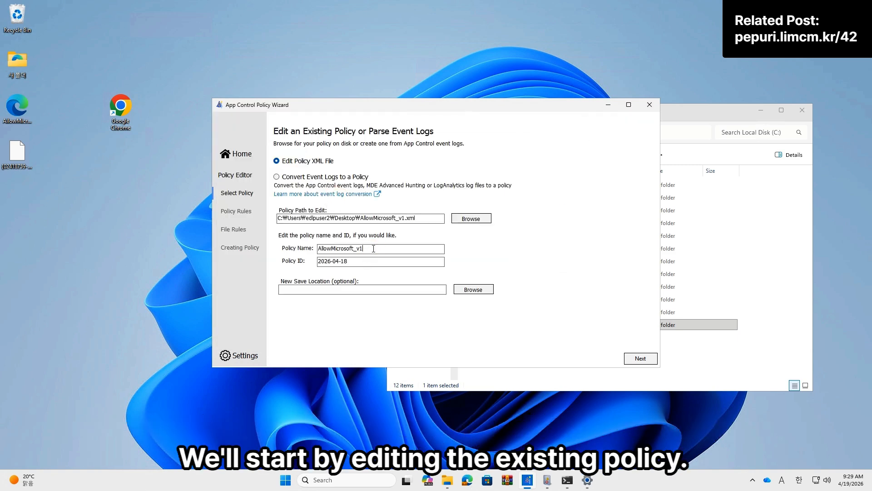
{"action": "key", "text": "ctrl+a"}
{"action": "key", "text": "ctrl+c"}
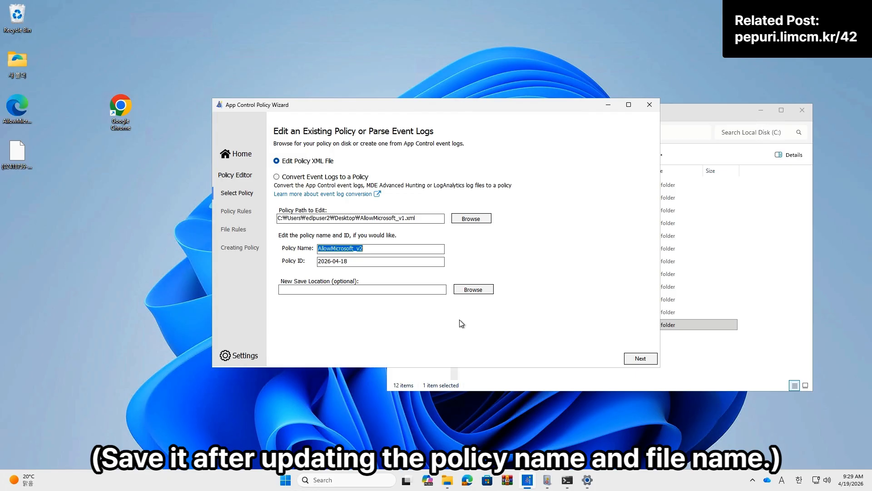
{"action": "left_click", "coordinate": [472, 292]}
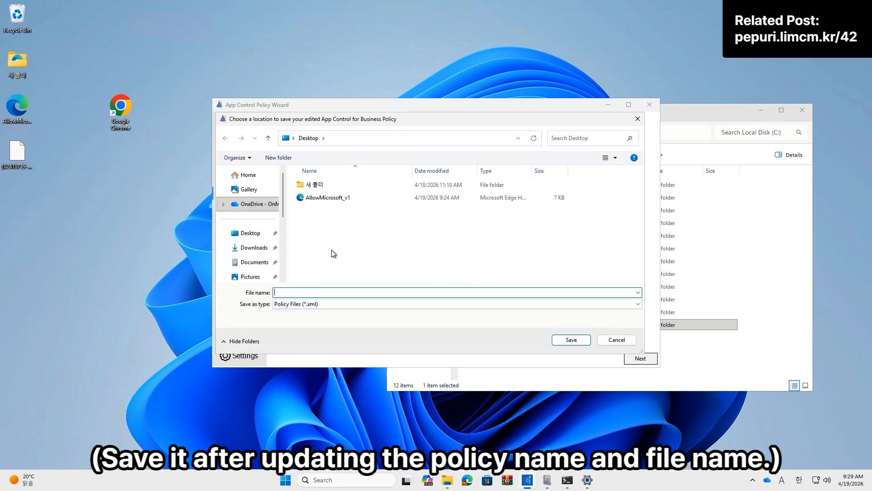
{"action": "key", "text": "ctrl+v"}
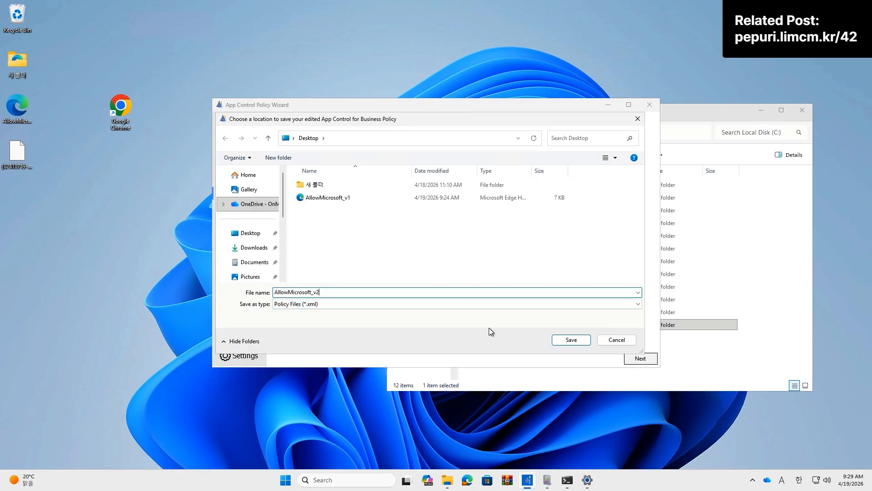
{"action": "left_click", "coordinate": [569, 340]}
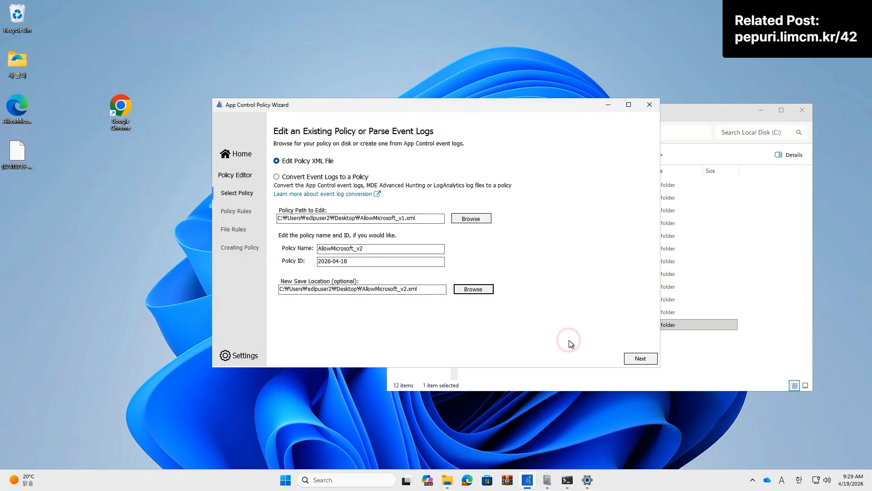
{"action": "left_click", "coordinate": [635, 360]}
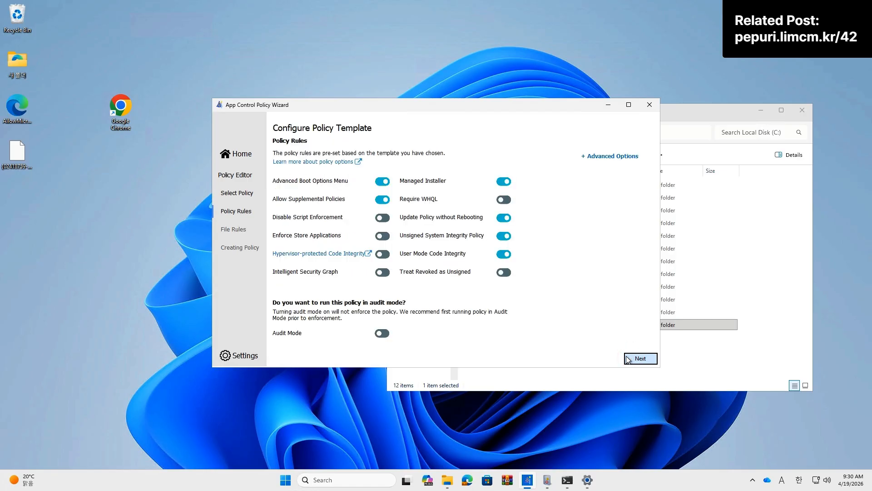
Keep the policy rules as they are and create a custom user-mode Allow folder path rule for C:\Program Files\* with Use Custom Path enabled
{"action": "left_click", "coordinate": [628, 359]}
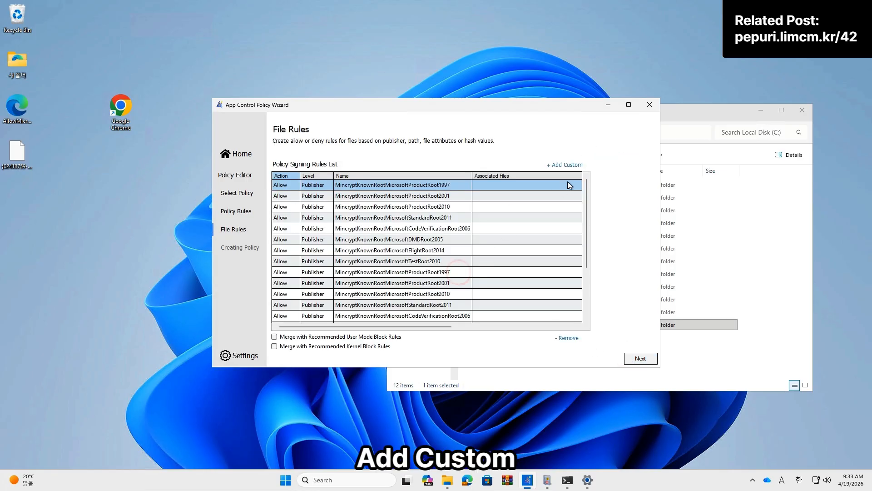
{"action": "left_click", "coordinate": [564, 164]}
{"action": "left_click", "coordinate": [198, 154]}
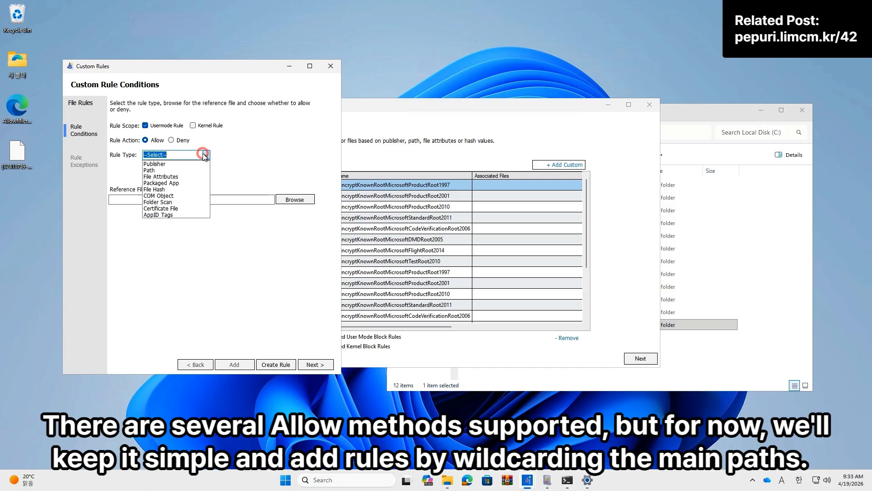
{"action": "left_click", "coordinate": [193, 169]}
{"action": "left_click", "coordinate": [302, 213]}
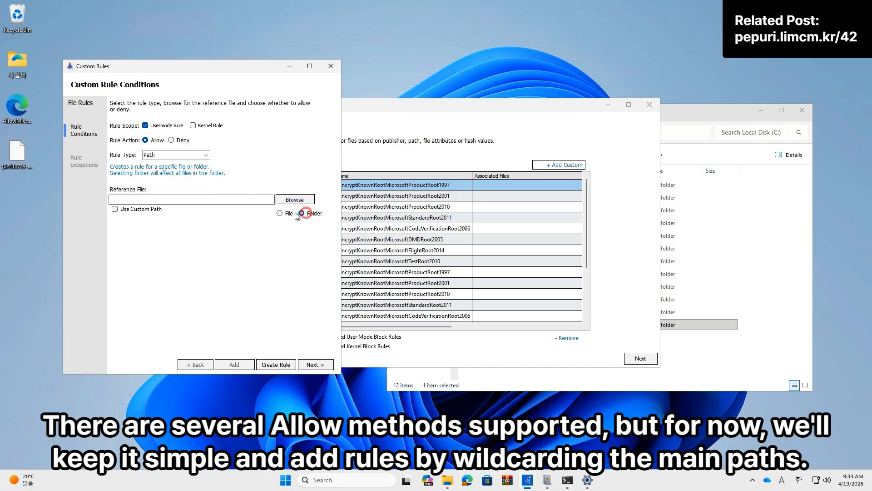
{"action": "left_click", "coordinate": [137, 209]}
{"action": "left_click", "coordinate": [288, 199]}
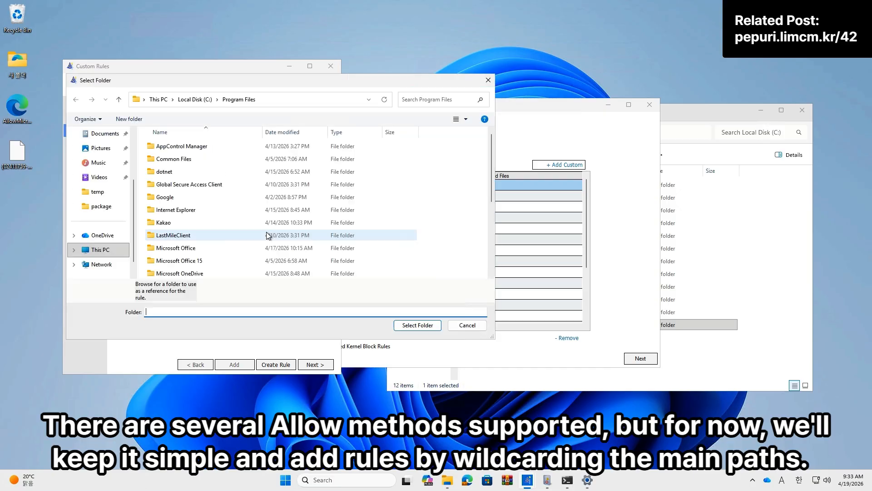
{"action": "left_click", "coordinate": [434, 325]}
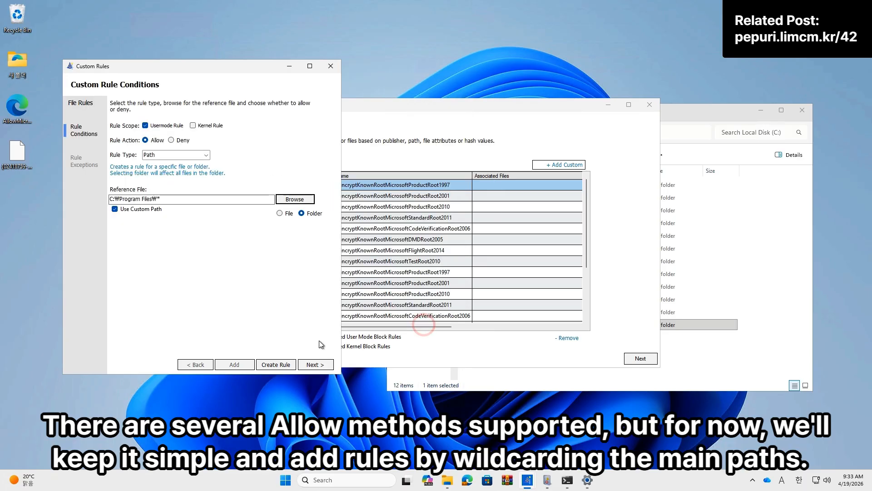
{"action": "left_click", "coordinate": [277, 365]}
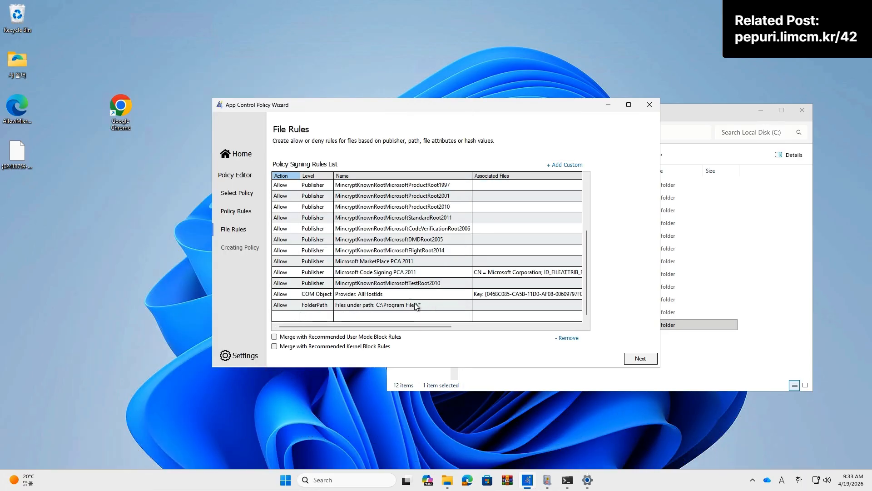
Create a custom Allow folder path rule for C:\Program Files (x86)\* with Use Custom Path enabled
{"action": "left_click", "coordinate": [565, 165]}
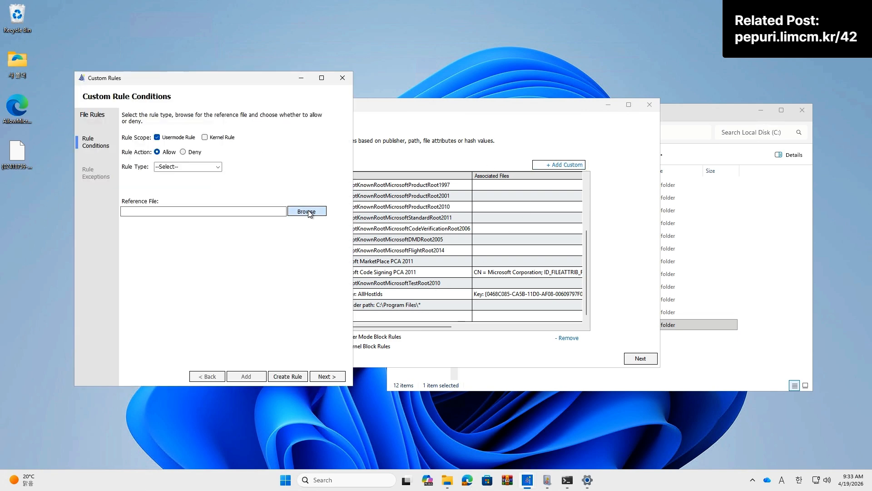
{"action": "left_click", "coordinate": [218, 166]}
{"action": "left_click", "coordinate": [177, 181]}
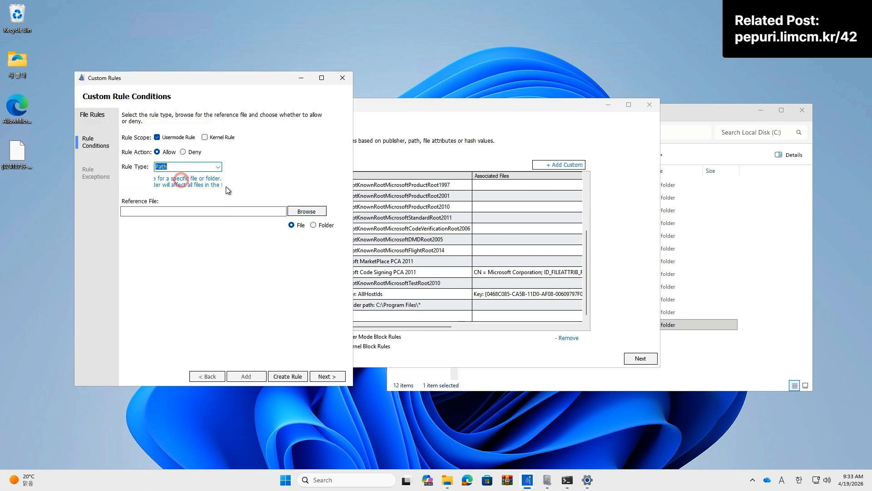
{"action": "left_click", "coordinate": [320, 226]}
{"action": "left_click", "coordinate": [156, 220]}
{"action": "left_click", "coordinate": [325, 211]}
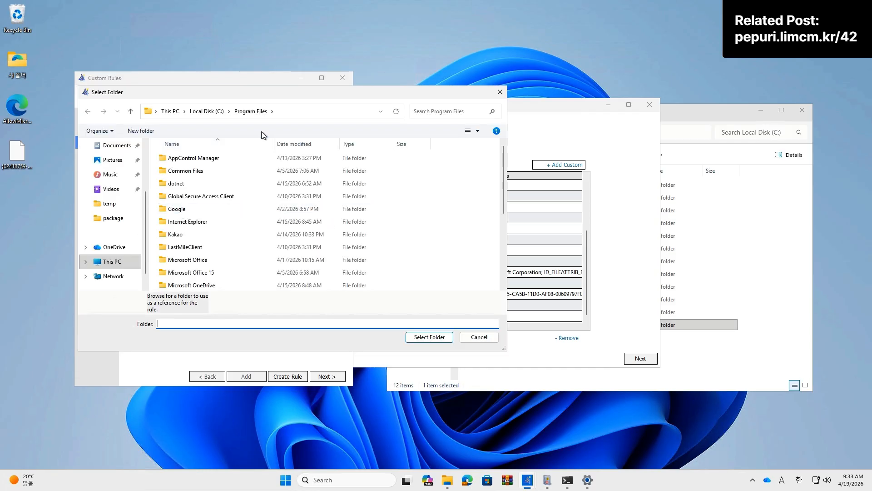
{"action": "left_click", "coordinate": [218, 113]}
{"action": "left_click", "coordinate": [205, 249]}
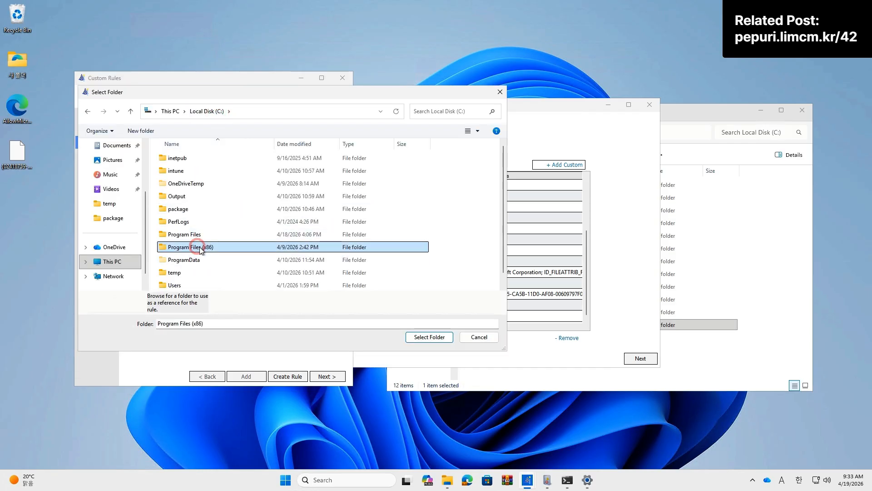
{"action": "double_click", "coordinate": [205, 248]}
{"action": "left_click", "coordinate": [416, 337]}
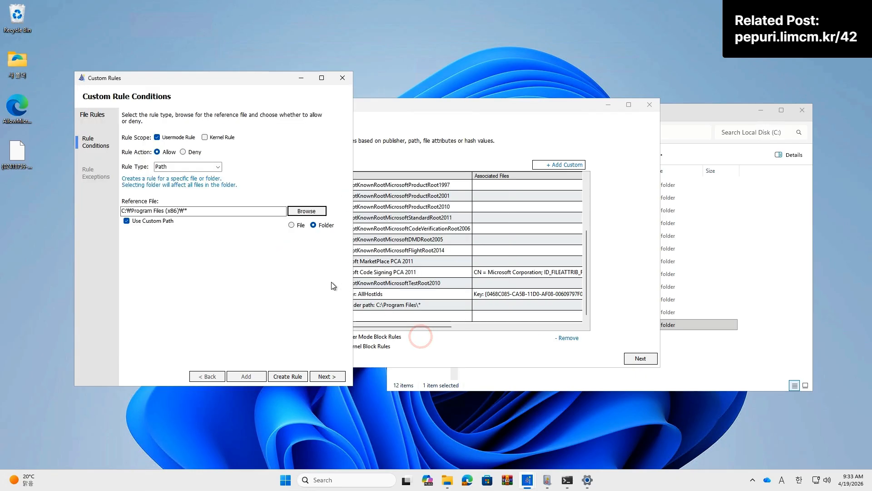
{"action": "left_click", "coordinate": [291, 377]}
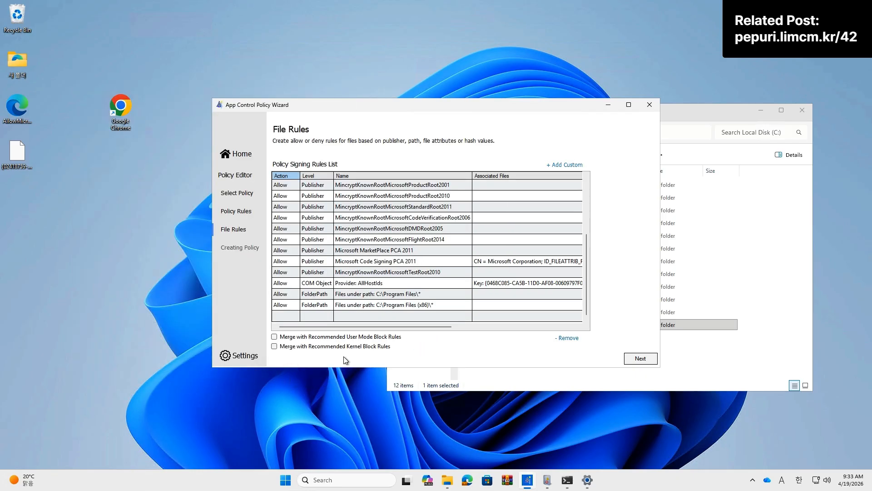
Create a custom Allow folder path rule for C:\Windows\* with Use Custom Path enabled
{"action": "left_click", "coordinate": [564, 165]}
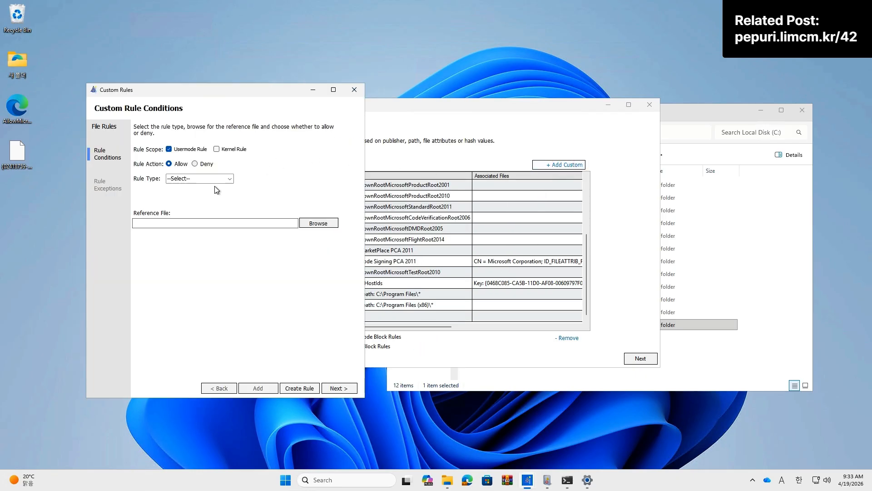
{"action": "left_click", "coordinate": [229, 179]}
{"action": "left_click", "coordinate": [209, 200]}
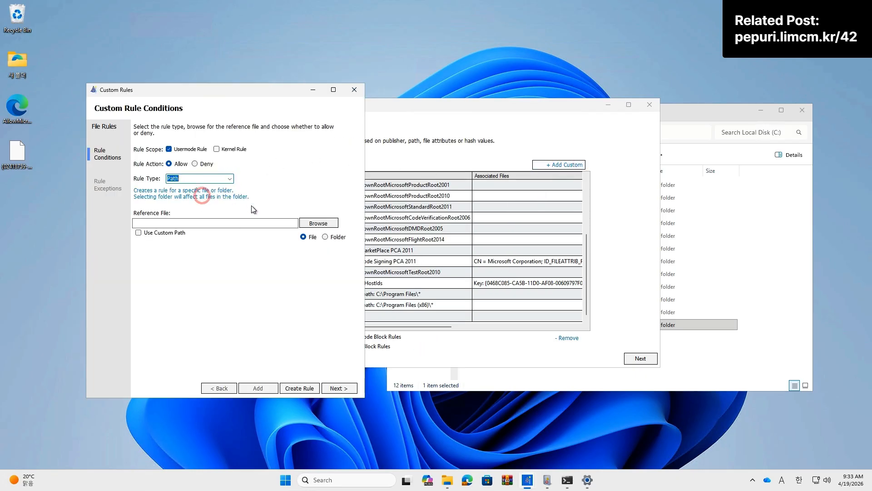
{"action": "left_click", "coordinate": [332, 237]}
{"action": "left_click", "coordinate": [319, 224]}
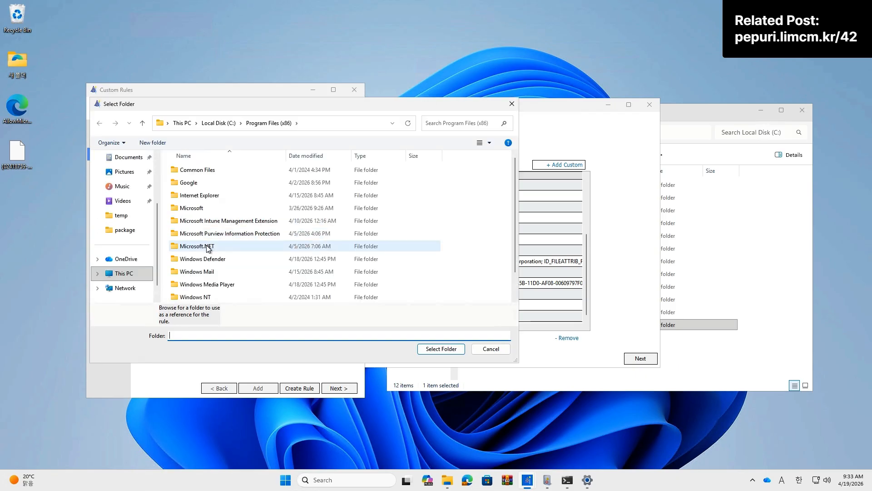
{"action": "left_click", "coordinate": [224, 127]}
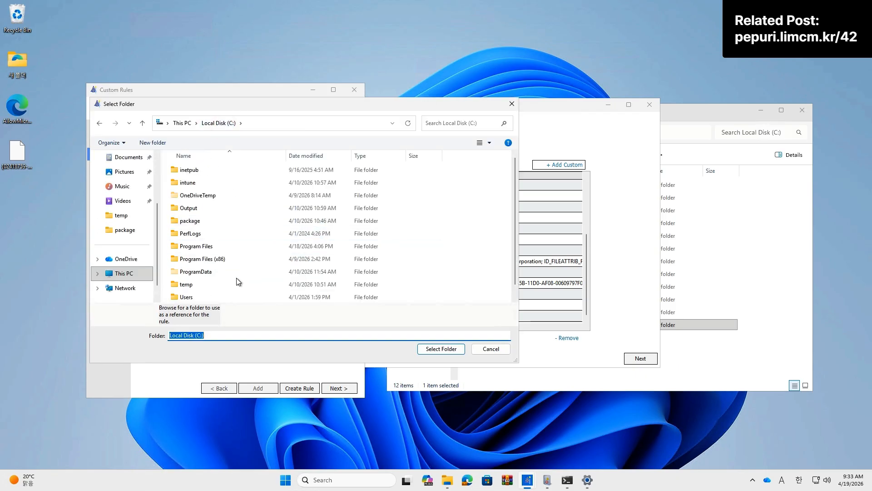
{"action": "scroll", "coordinate": [210, 275], "scroll_direction": "down", "scroll_amount": 1}
{"action": "double_click", "coordinate": [191, 297]}
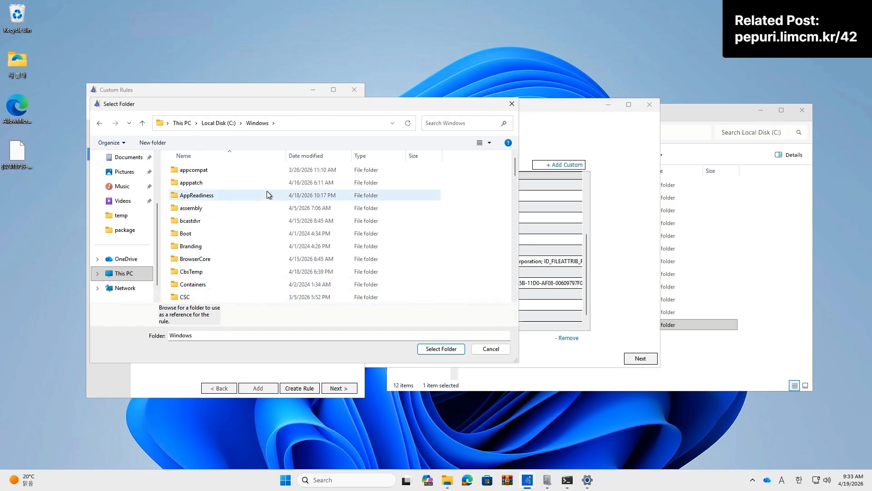
{"action": "left_click", "coordinate": [446, 350]}
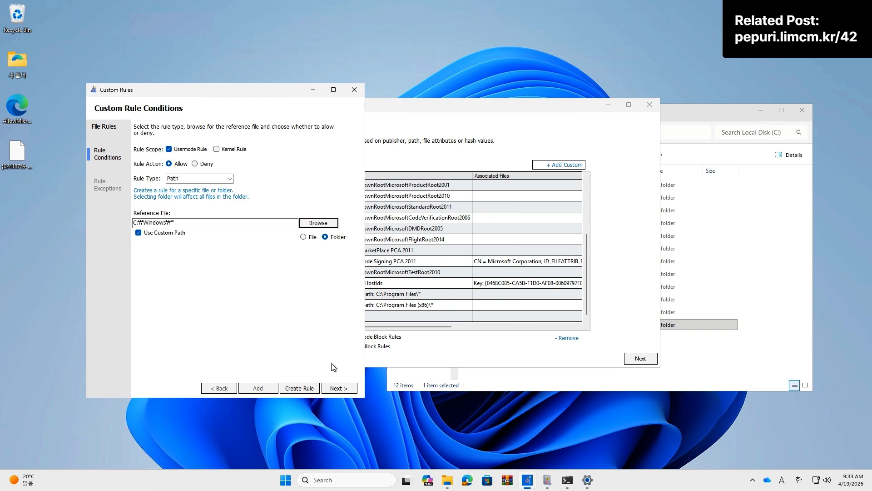
{"action": "left_click", "coordinate": [301, 389]}
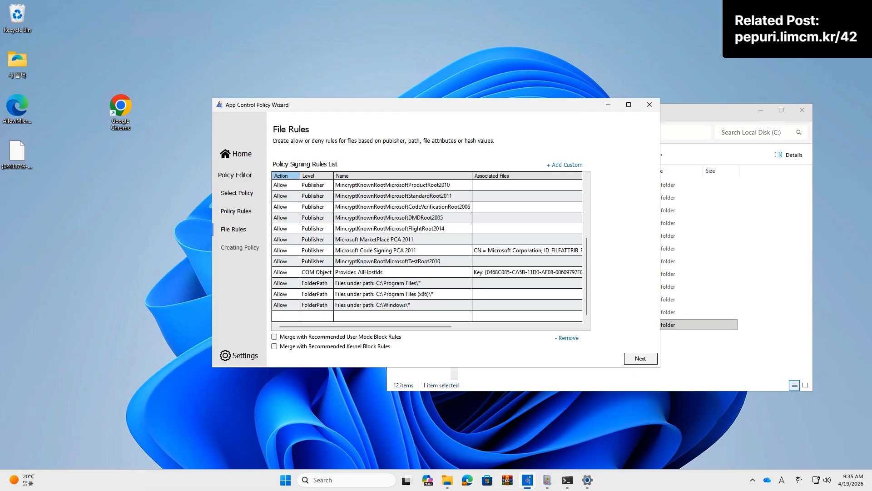
Bring up the Microsoft Learn article on App Control policy and file rules in the browser, maximize it, and skim its rule options and file rule levels
{"action": "left_click_drag", "start_coordinate": [871, 96], "coordinate": [644, 89]}
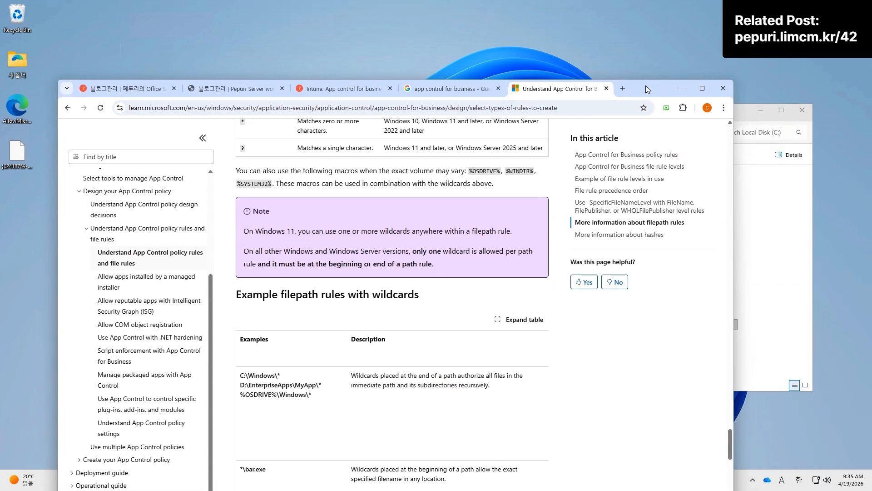
{"action": "double_click", "coordinate": [644, 89]}
{"action": "scroll", "coordinate": [122, 111], "scroll_direction": "up", "scroll_amount": 2}
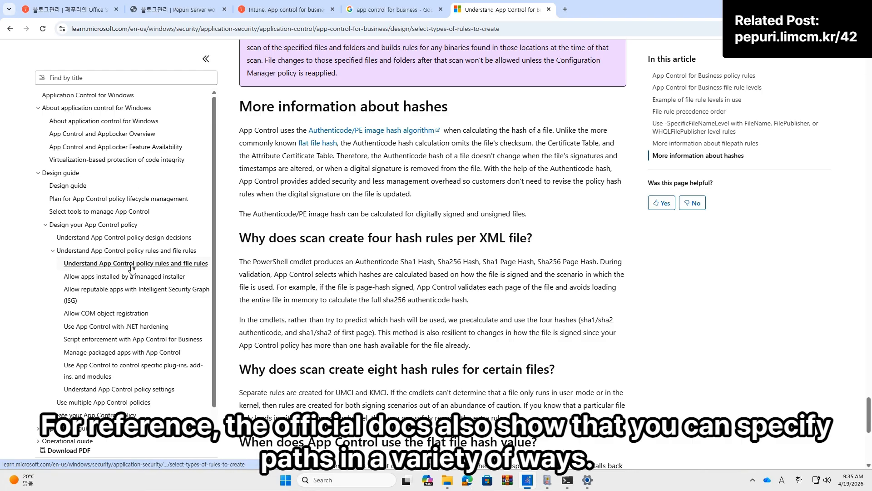
{"action": "scroll", "coordinate": [509, 249], "scroll_direction": "up", "scroll_amount": 10}
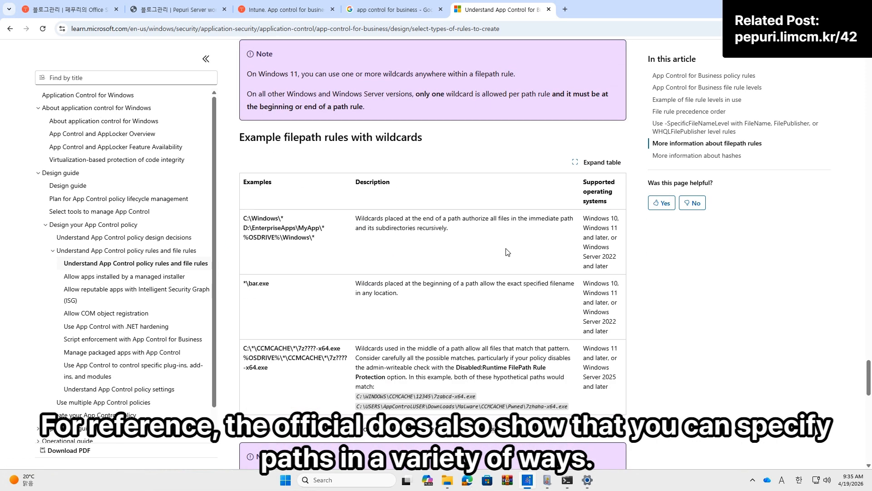
{"action": "scroll", "coordinate": [508, 252], "scroll_direction": "up", "scroll_amount": 15}
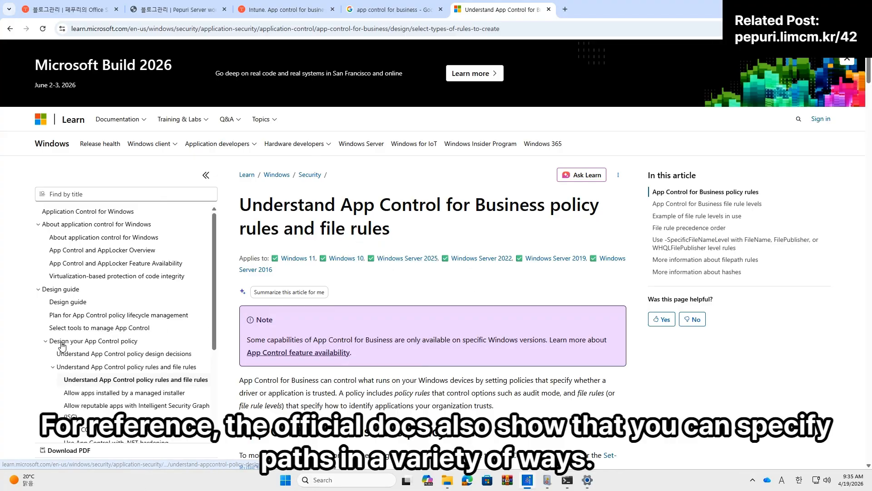
{"action": "left_click_drag", "start_coordinate": [412, 236], "coordinate": [228, 210]}
{"action": "left_click", "coordinate": [427, 248]}
{"action": "scroll", "coordinate": [426, 258], "scroll_direction": "down", "scroll_amount": 7}
{"action": "scroll", "coordinate": [426, 258], "scroll_direction": "down", "scroll_amount": 20}
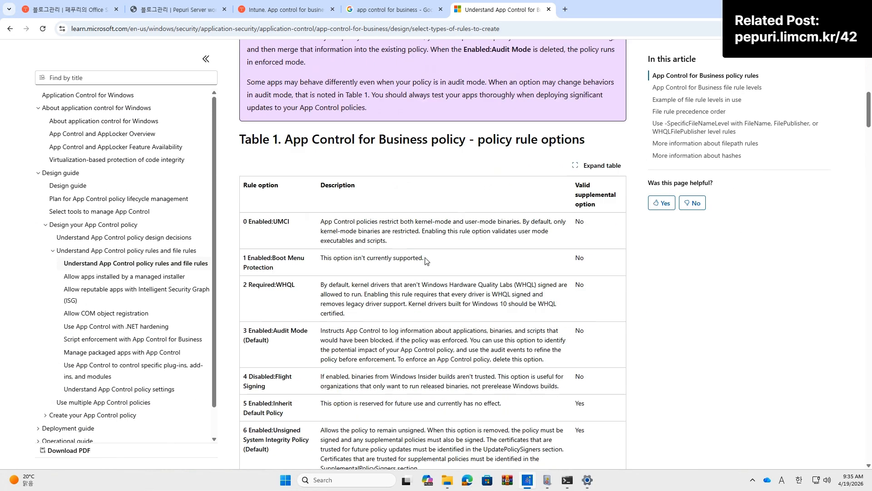
{"action": "scroll", "coordinate": [426, 263], "scroll_direction": "down", "scroll_amount": 20}
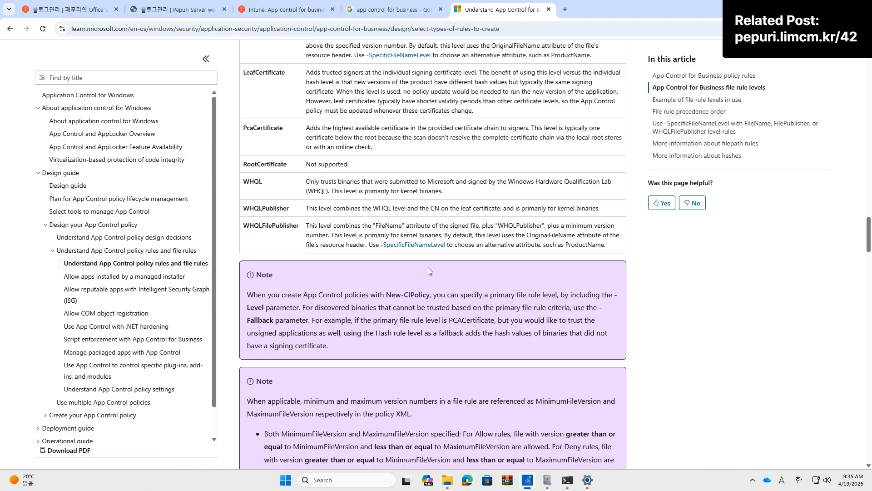
{"action": "scroll", "coordinate": [430, 273], "scroll_direction": "down", "scroll_amount": 7}
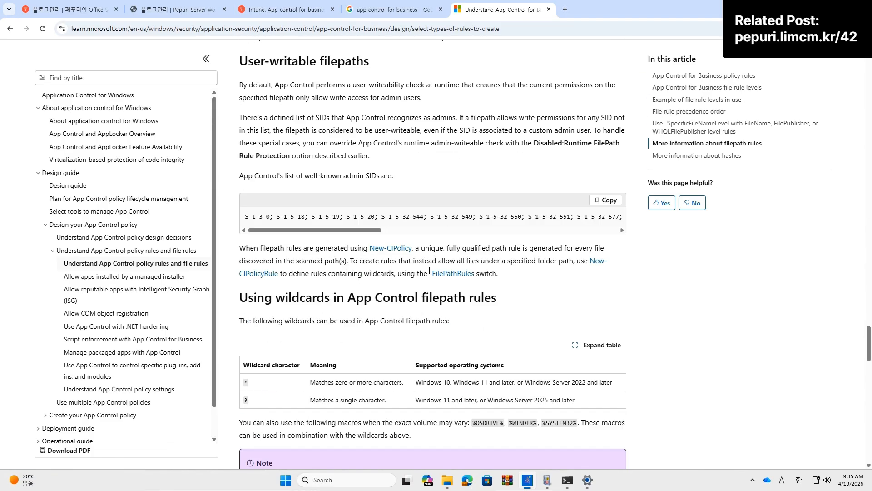
Read the sections on filepath rule wildcards, covering the * and ? characters, supported operating systems and example paths such as C:\Windows\*
{"action": "scroll", "coordinate": [393, 344], "scroll_direction": "down", "scroll_amount": 2}
{"action": "left_click_drag", "start_coordinate": [247, 206], "coordinate": [514, 212]}
{"action": "left_click", "coordinate": [386, 247]}
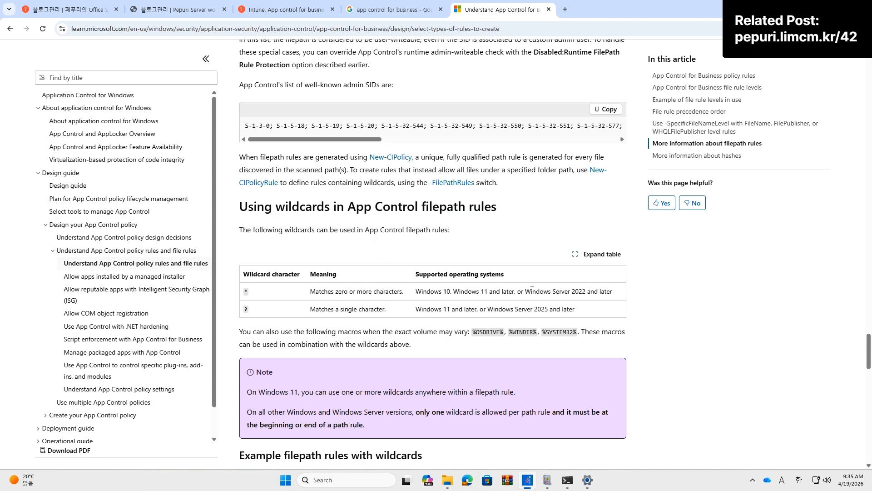
{"action": "double_click", "coordinate": [246, 290]}
{"action": "left_click", "coordinate": [246, 290]}
{"action": "left_click", "coordinate": [341, 292]}
{"action": "triple_click", "coordinate": [500, 291]}
{"action": "left_click_drag", "start_coordinate": [610, 291], "coordinate": [417, 287]}
{"action": "scroll", "coordinate": [431, 291], "scroll_direction": "down", "scroll_amount": 5}
{"action": "left_click_drag", "start_coordinate": [244, 263], "coordinate": [338, 284]}
{"action": "left_click", "coordinate": [304, 282]}
{"action": "left_click", "coordinate": [331, 285]}
{"action": "scroll", "coordinate": [291, 296], "scroll_direction": "down", "scroll_amount": 2}
{"action": "left_click_drag", "start_coordinate": [254, 304], "coordinate": [255, 306]}
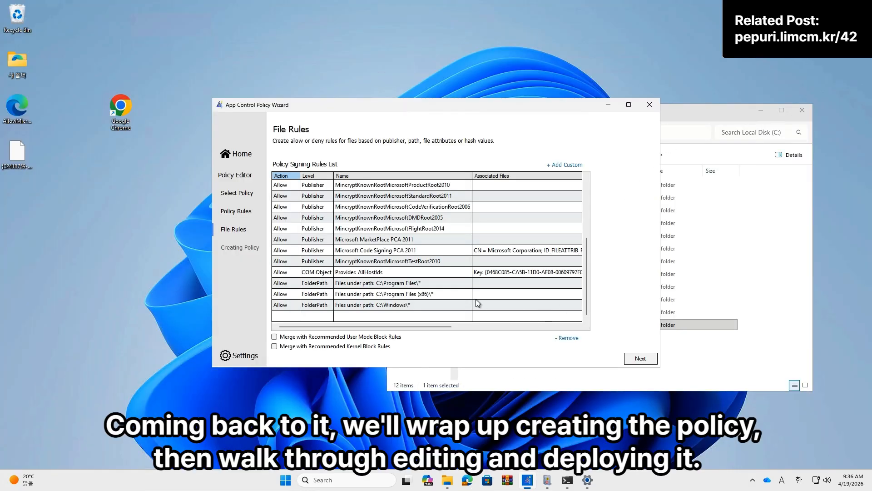
Switch back to the App Control Policy Wizard, build the AllowMicrosoft_v2 policy from the file rules, and select the new XML file on the desktop
{"action": "left_click", "coordinate": [639, 361]}
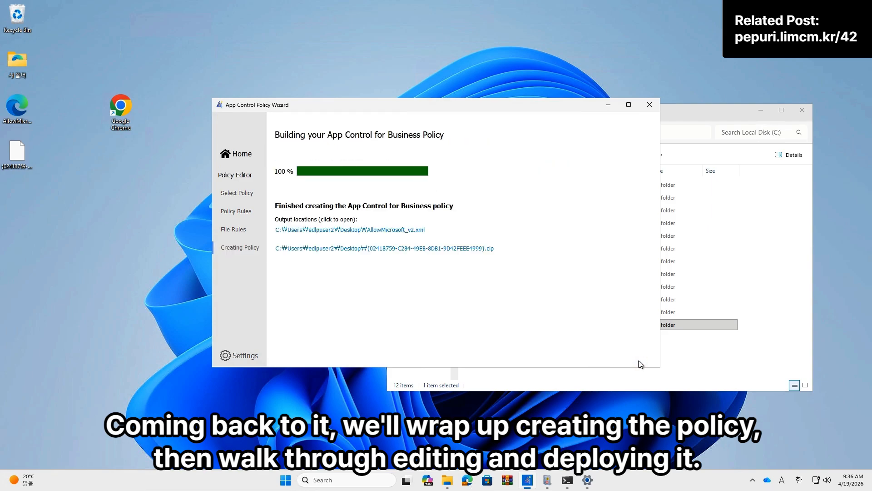
{"action": "left_click", "coordinate": [18, 200]}
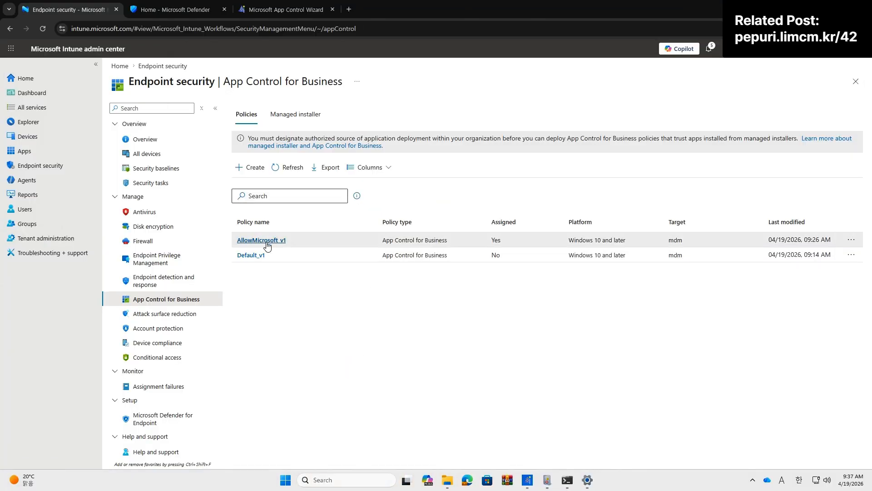
Switch to the Intune admin center, open the AllowMicrosoft_v1 policy, check its group assignments, and return to the policy overview
{"action": "left_click", "coordinate": [267, 242]}
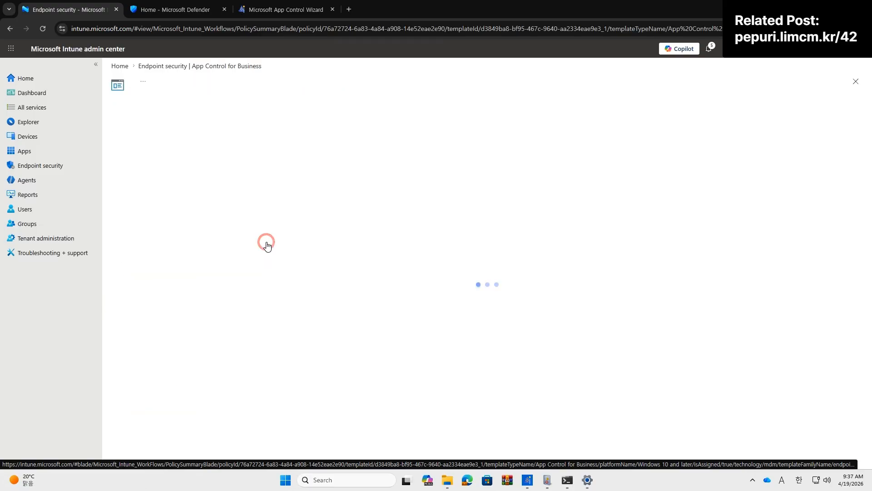
{"action": "scroll", "coordinate": [234, 305], "scroll_direction": "down", "scroll_amount": 3}
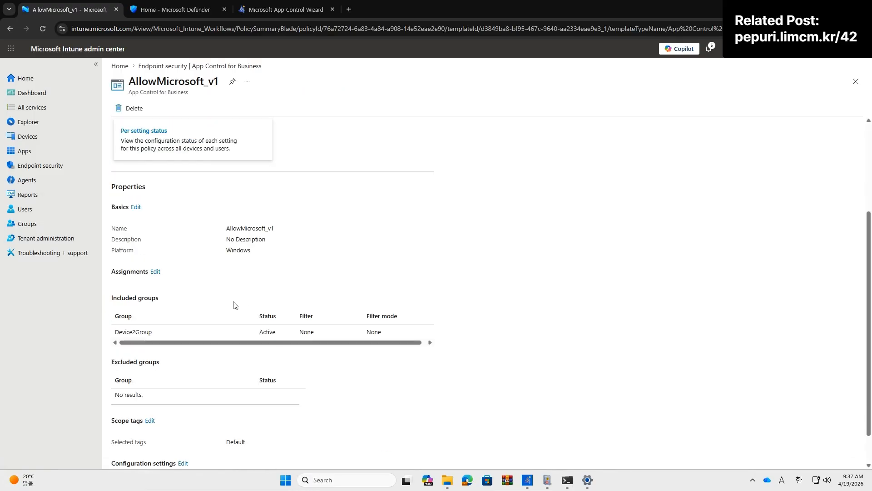
{"action": "left_click", "coordinate": [155, 271]}
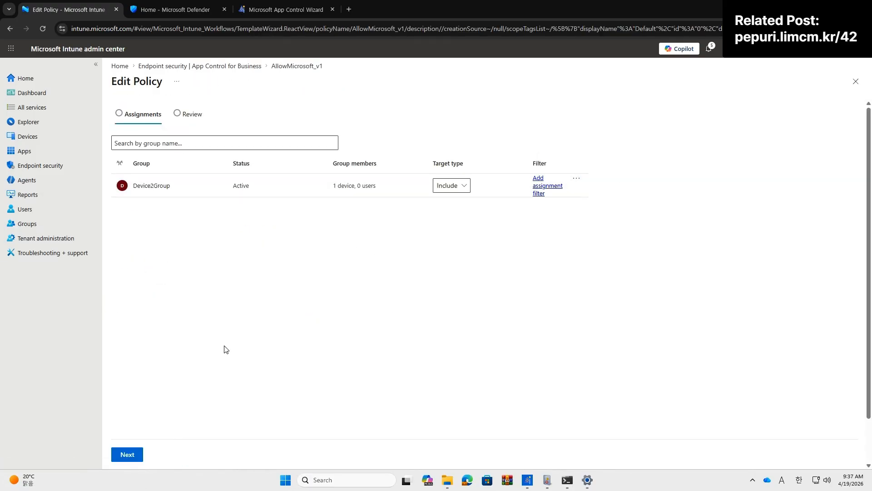
{"action": "key", "text": "alt+Left"}
Edit the configuration settings of AllowMicrosoft_v1, upload AllowMicrosoft_v2.xml as the policy XML, and proceed to the review
{"action": "scroll", "coordinate": [201, 353], "scroll_direction": "down", "scroll_amount": 8}
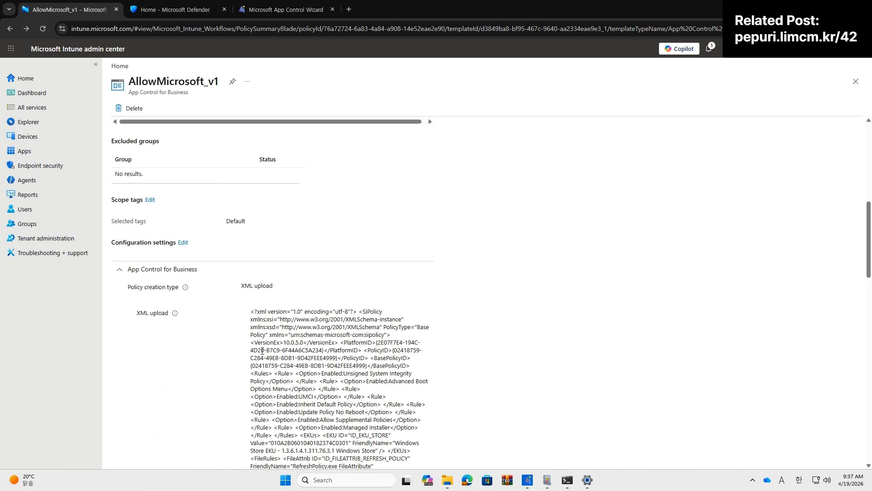
{"action": "scroll", "coordinate": [261, 351], "scroll_direction": "down", "scroll_amount": 1}
{"action": "left_click", "coordinate": [182, 197]}
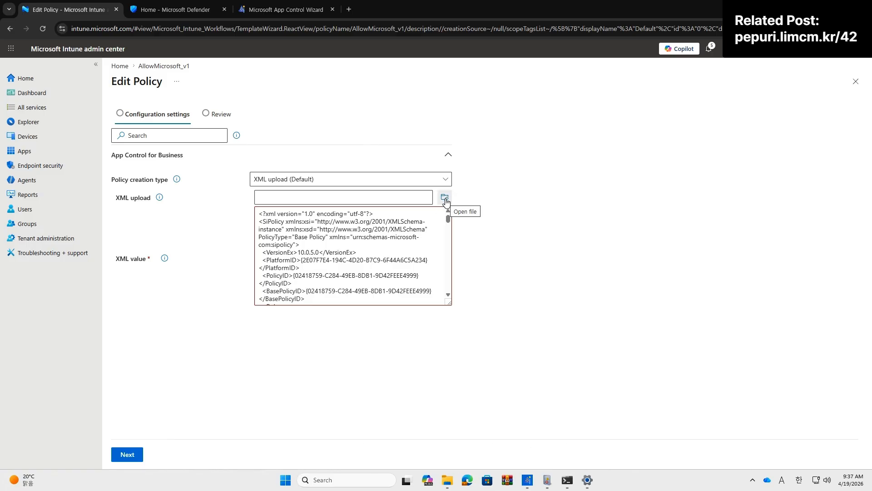
{"action": "left_click", "coordinate": [446, 199]}
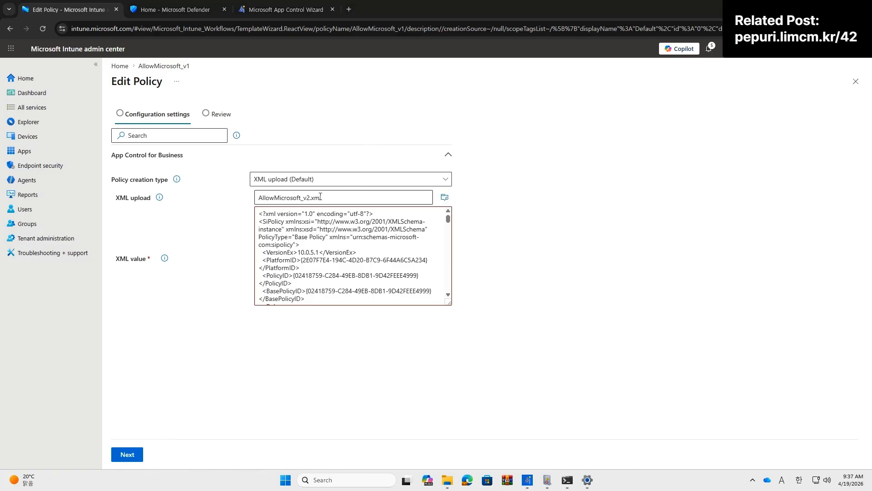
{"action": "left_click", "coordinate": [318, 197]}
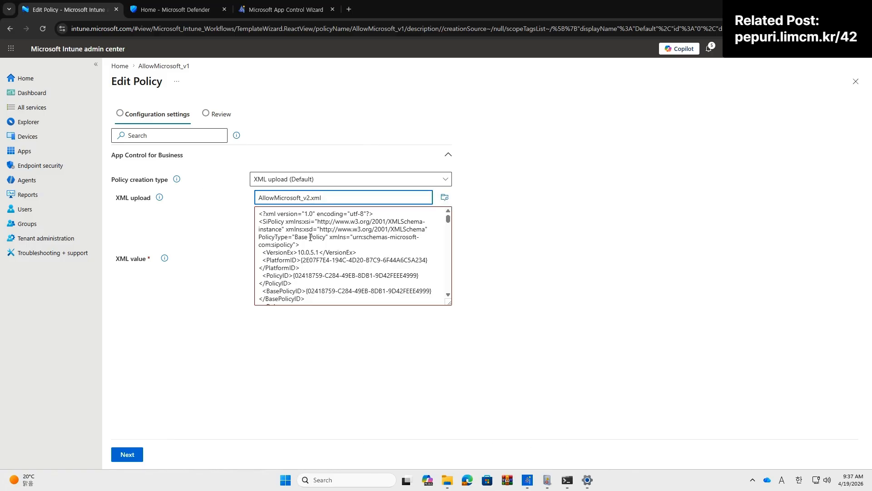
{"action": "left_click", "coordinate": [126, 456]}
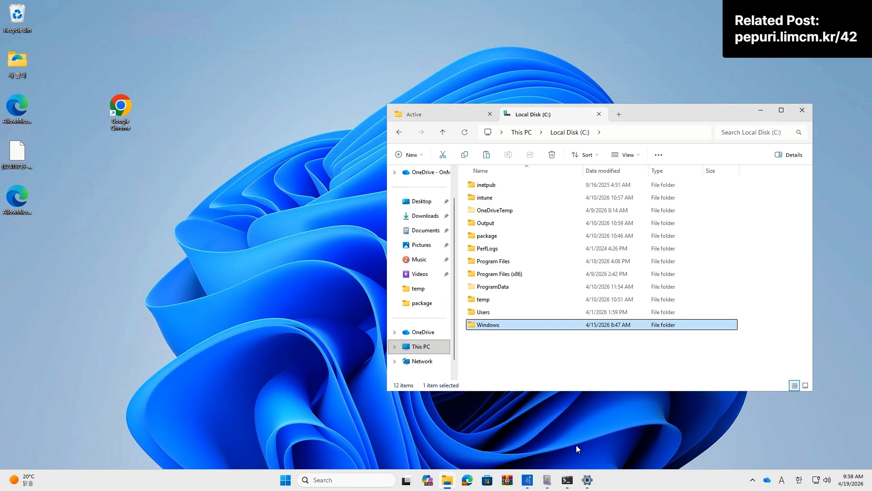
On the managed device, show C:\Windows\System32\CodeIntegrity\CIPolicies\Active in File Explorer beside the work account settings and sync the device with Intune
{"action": "left_click", "coordinate": [587, 480]}
{"action": "left_click", "coordinate": [553, 353]}
{"action": "left_click", "coordinate": [651, 133]}
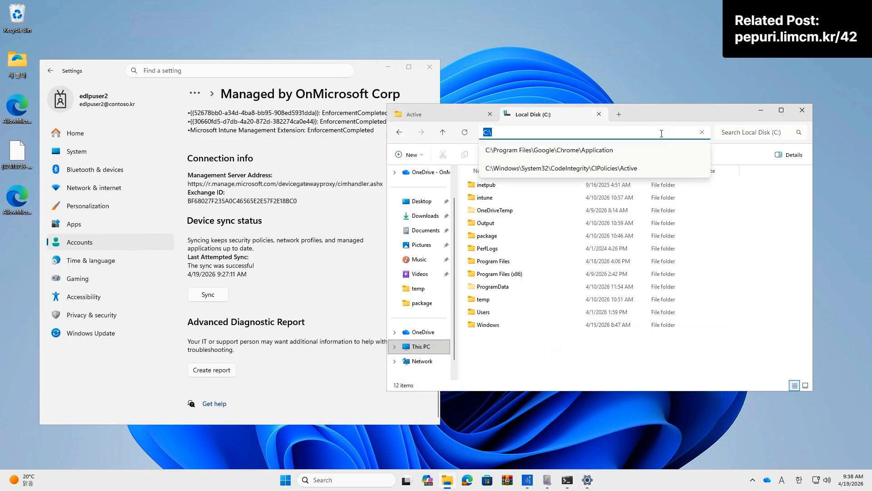
{"action": "left_click", "coordinate": [628, 169]}
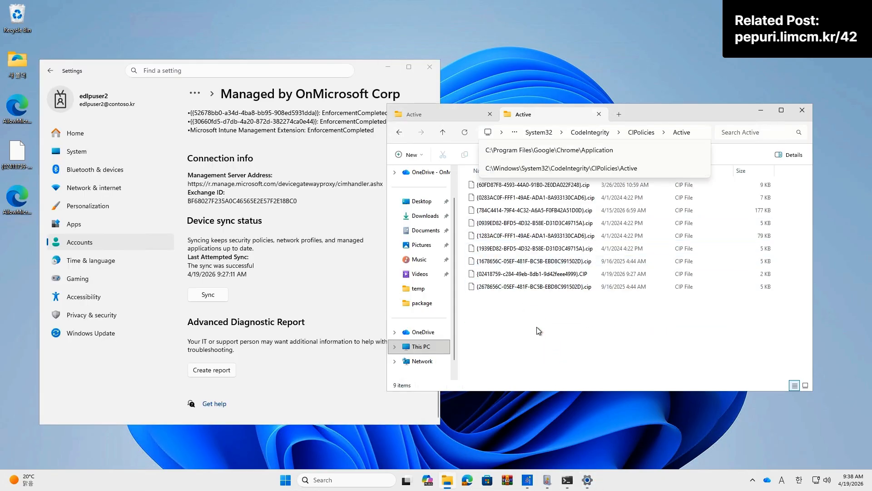
{"action": "left_click", "coordinate": [575, 352]}
{"action": "left_click", "coordinate": [211, 300]}
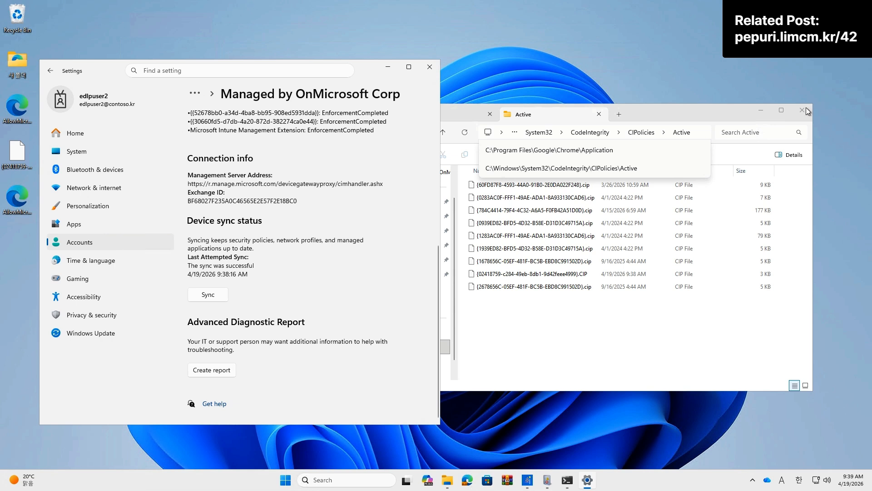
Check the modified date of the CIP file starting with 02418759 in the Active policies folder
{"action": "left_click", "coordinate": [664, 328]}
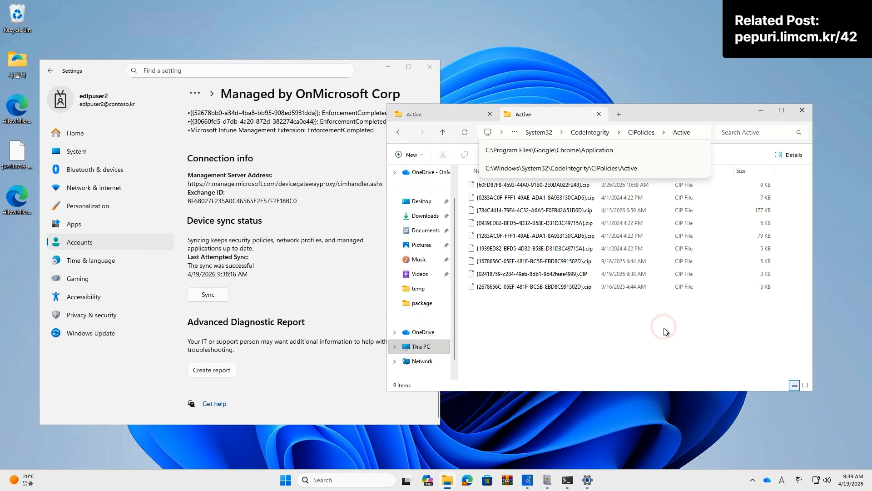
{"action": "left_click", "coordinate": [576, 223]}
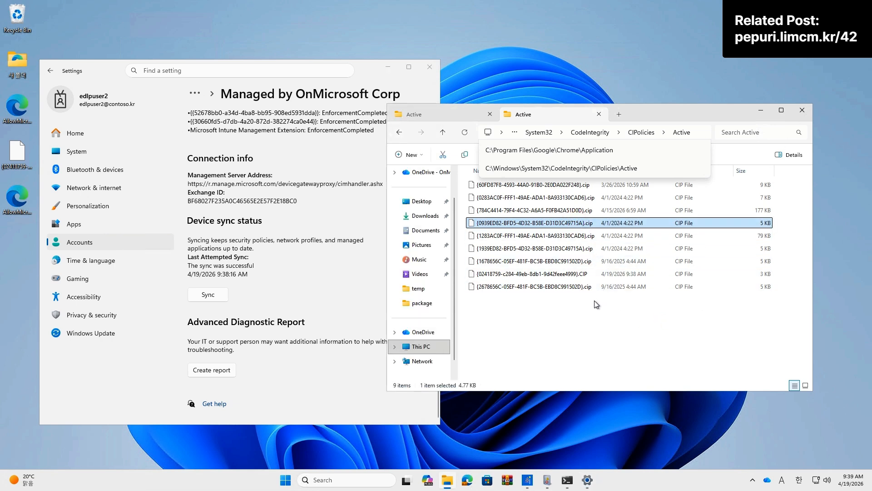
{"action": "left_click", "coordinate": [568, 274]}
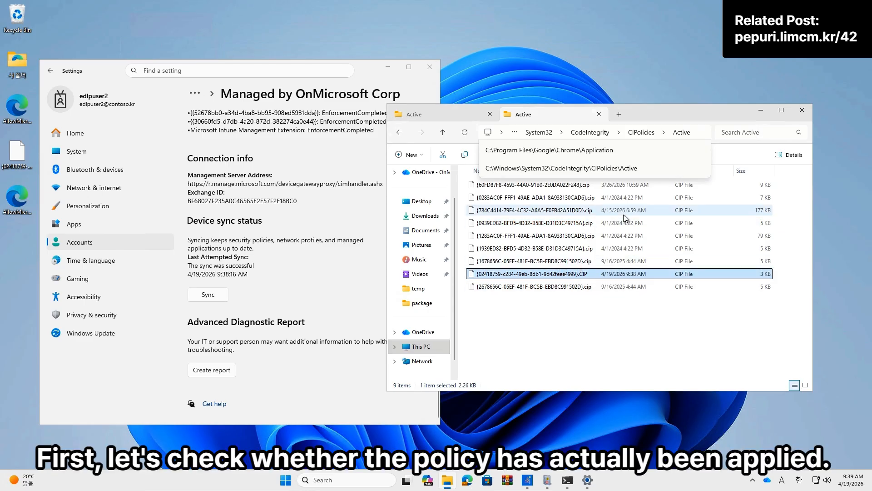
{"action": "left_click", "coordinate": [697, 133]}
{"action": "left_click", "coordinate": [624, 273]}
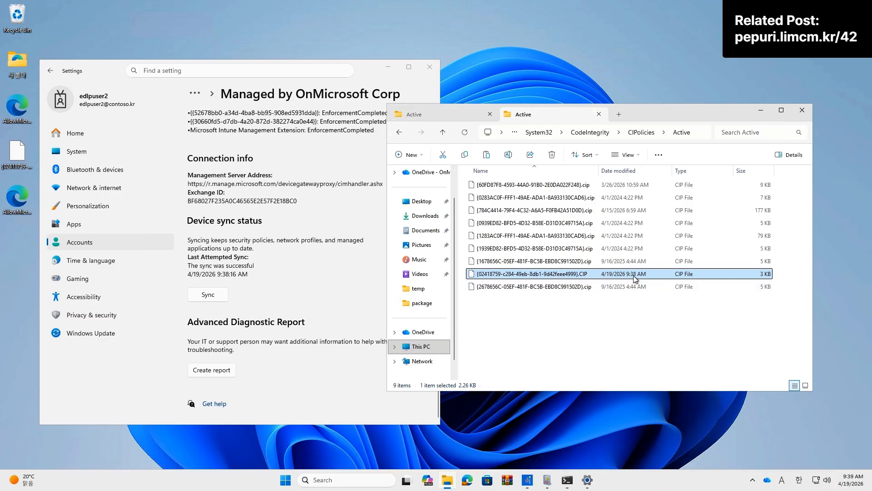
Switch to Event Viewer, examine the policy name in CodeIntegrity event 3099, and minimize the window
{"action": "left_click", "coordinate": [548, 484]}
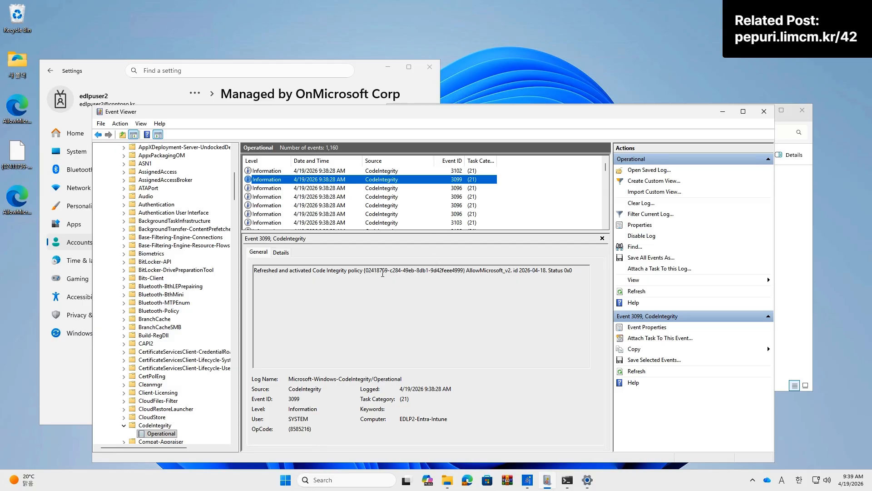
{"action": "left_click", "coordinate": [369, 271]}
{"action": "left_click_drag", "start_coordinate": [279, 271], "coordinate": [577, 272]}
{"action": "left_click", "coordinate": [517, 270]}
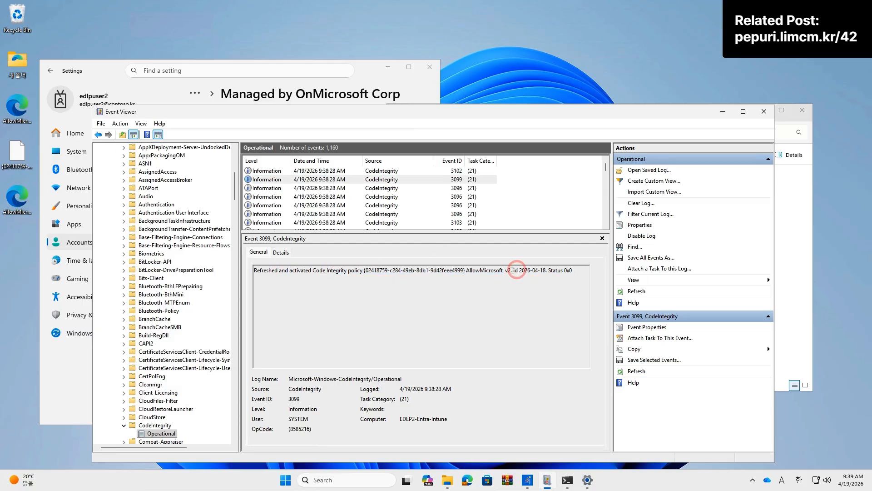
{"action": "left_click_drag", "start_coordinate": [505, 272], "coordinate": [523, 274]}
{"action": "left_click", "coordinate": [723, 111]}
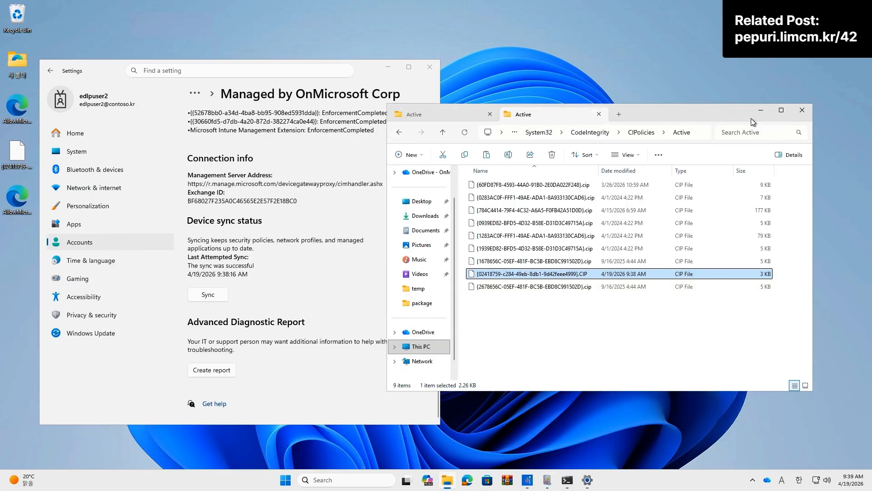
Clear File Explorer and Settings off the desktop, launch Chrome and WinRAR to test the allow rules, and close both apps
{"action": "left_click", "coordinate": [761, 110]}
{"action": "left_click", "coordinate": [430, 67]}
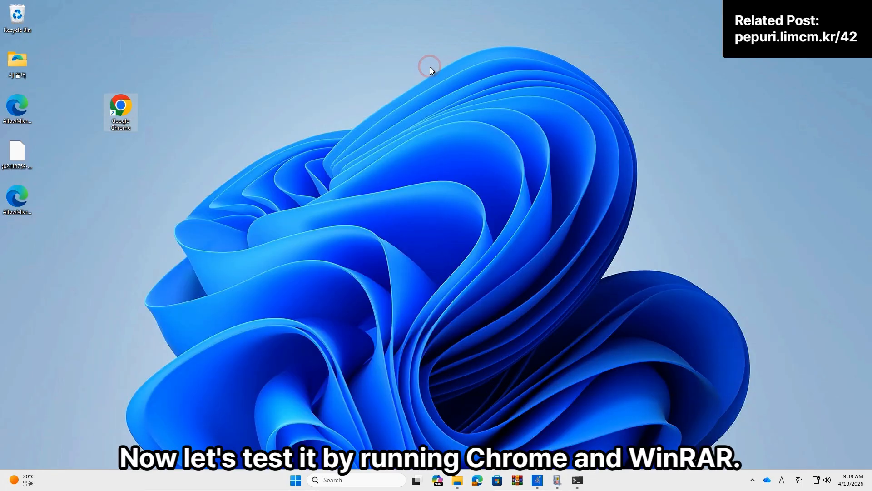
{"action": "double_click", "coordinate": [116, 113]}
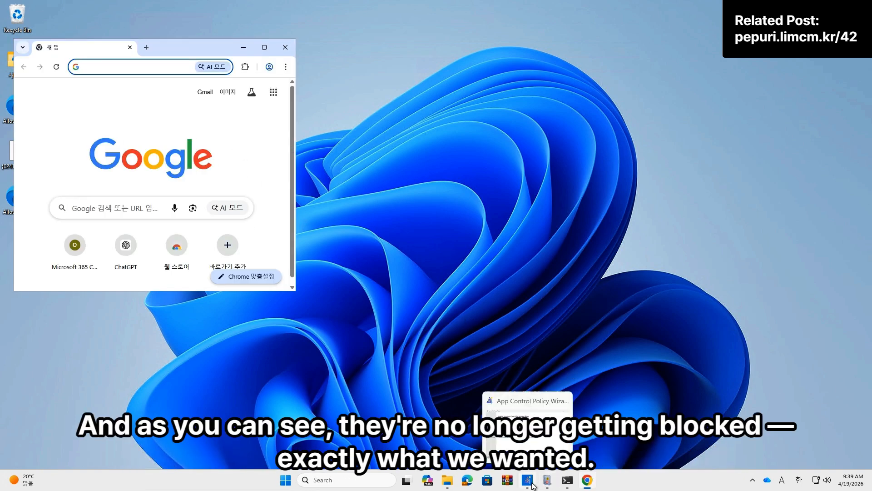
{"action": "left_click", "coordinate": [508, 481]}
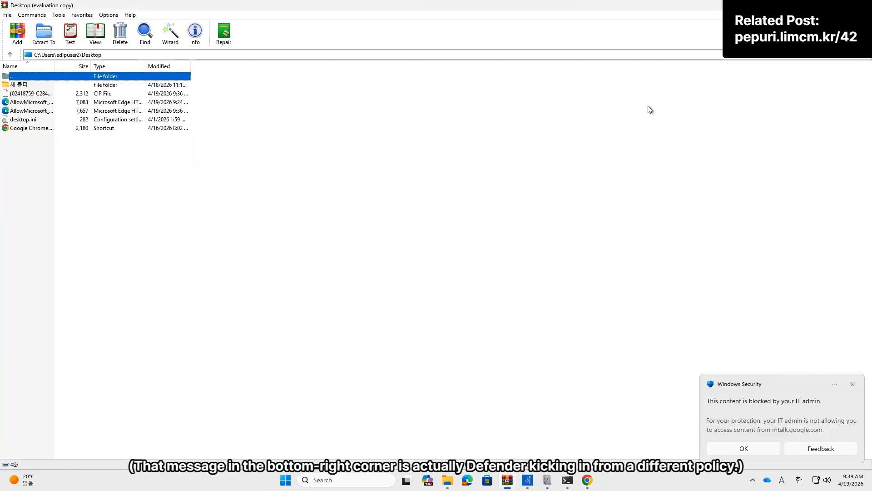
{"action": "mouse_move", "coordinate": [784, 7]}
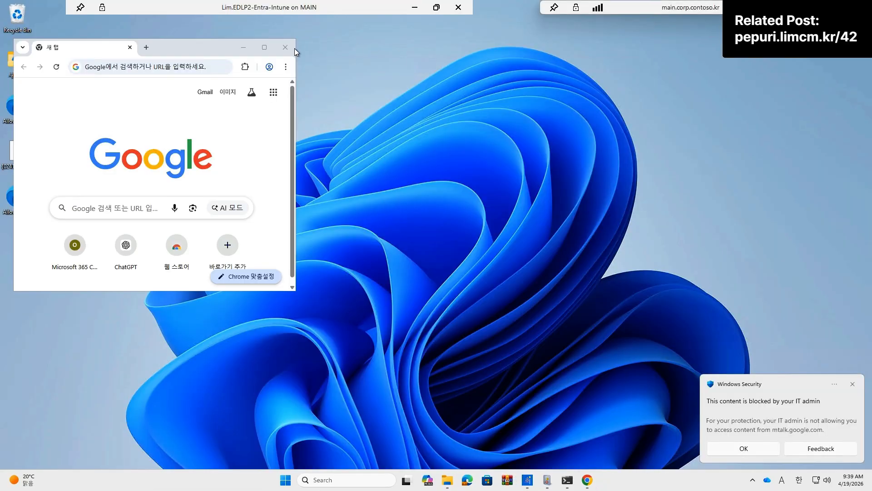
{"action": "left_click", "coordinate": [289, 47]}
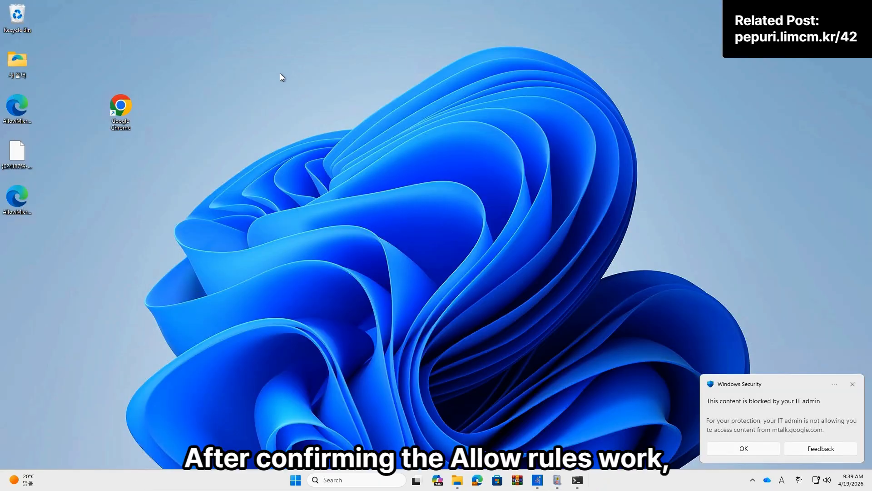
Test that other paths stay blocked by running the winrar-x64-720 installer from the Downloads folder, and dismiss the notice
{"action": "left_click", "coordinate": [457, 480]}
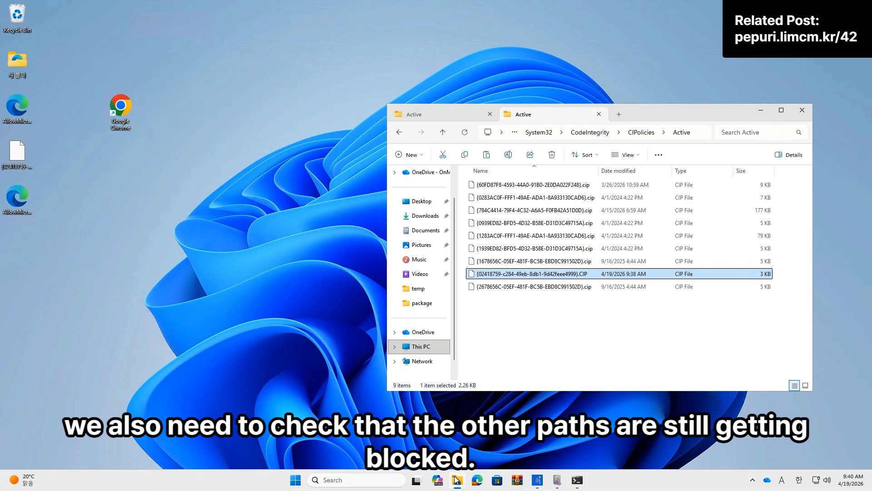
{"action": "left_click", "coordinate": [425, 215]}
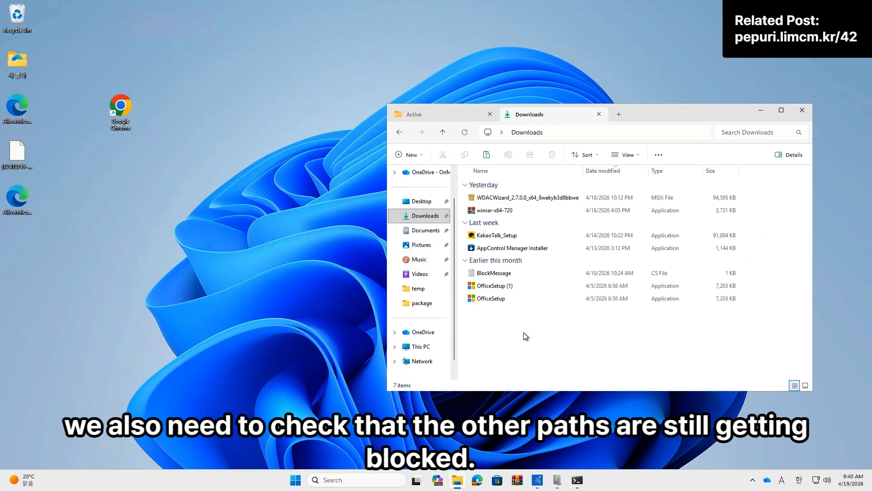
{"action": "double_click", "coordinate": [499, 212]}
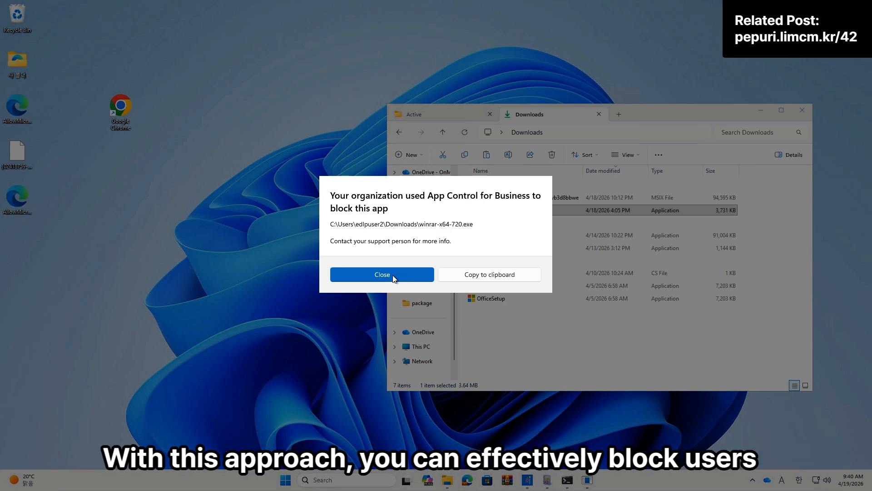
{"action": "left_click", "coordinate": [393, 275]}
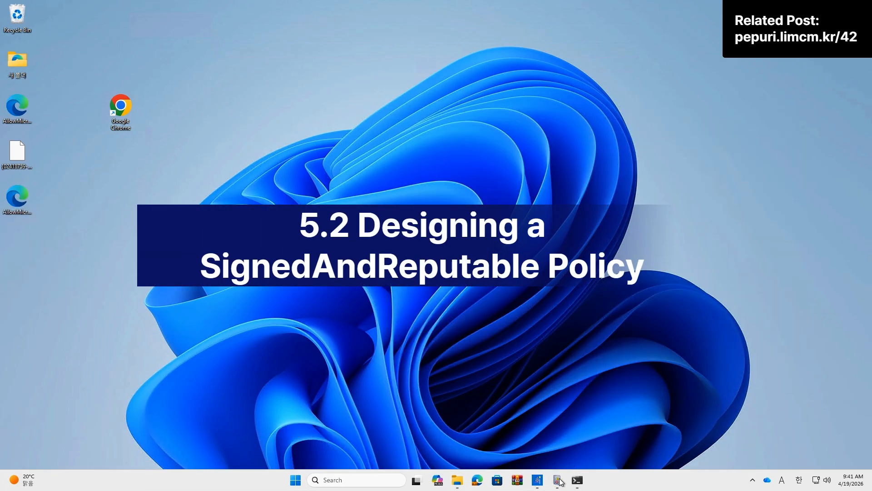
Return to the App Control Policy Wizard's home page, clear the old policy files off the desktop, and tidy the Google Chrome shortcut
{"action": "left_click", "coordinate": [538, 480]}
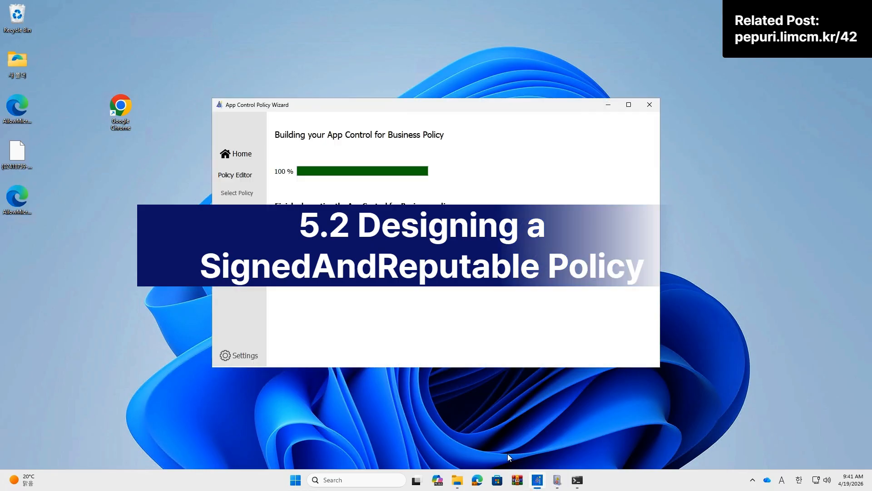
{"action": "left_click", "coordinate": [233, 161]}
{"action": "left_click_drag", "start_coordinate": [81, 244], "coordinate": [28, 9]}
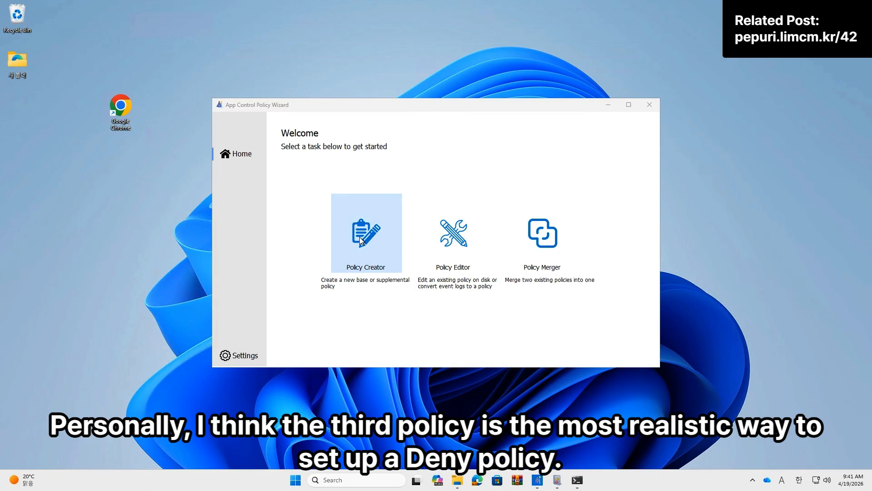
{"action": "left_click_drag", "start_coordinate": [120, 109], "coordinate": [24, 108]}
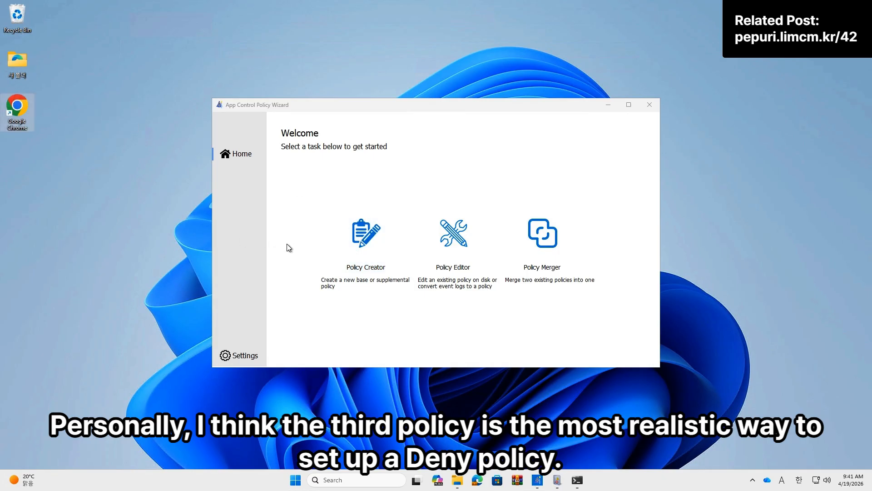
Start a Multiple Policy Format base policy from the Signed and Reputable Mode template and name it SignedReputable_v1
{"action": "left_click", "coordinate": [342, 255]}
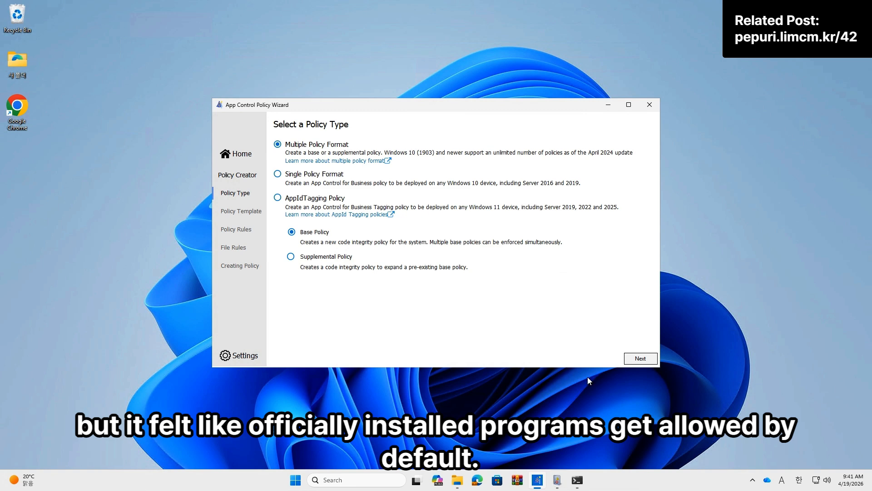
{"action": "left_click", "coordinate": [641, 358]}
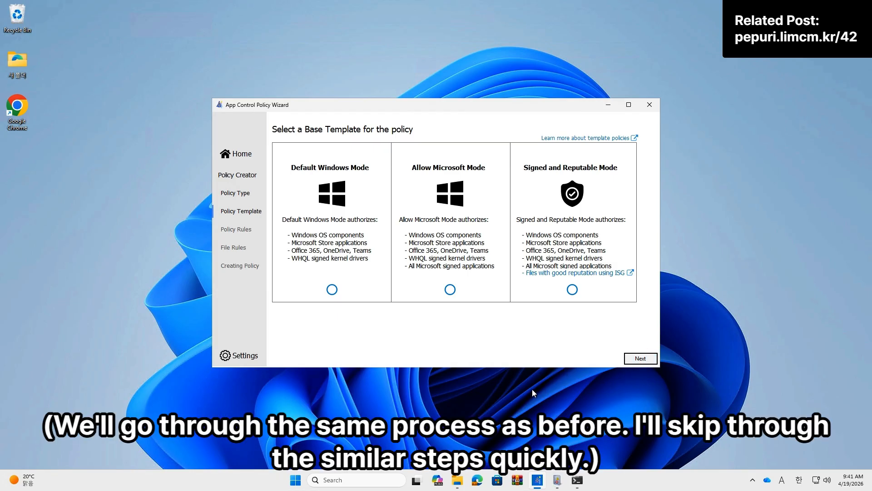
{"action": "left_click", "coordinate": [573, 289]}
{"action": "left_click", "coordinate": [451, 322]}
{"action": "key", "text": "BackSpace"}
{"action": "key", "text": "BackSpace"}
{"action": "key", "text": "ctrl+a"}
{"action": "key", "text": "ctrl+c"}
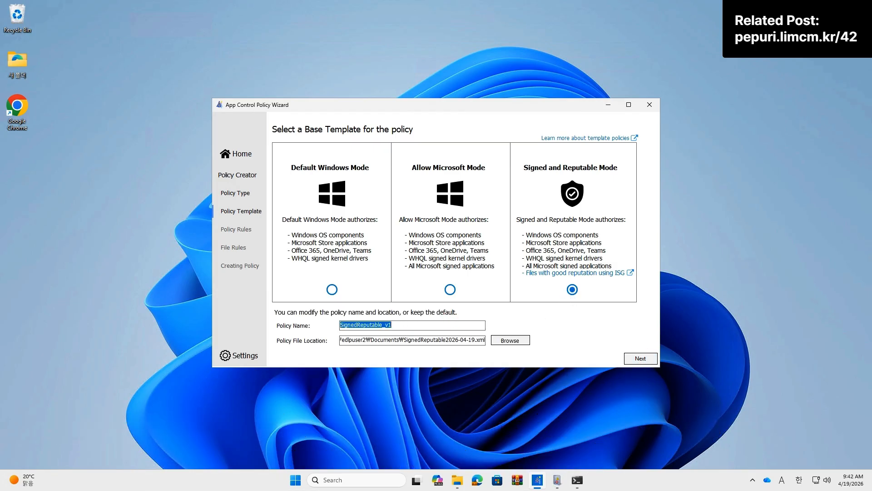
Set the policy file location to the Desktop with the file name SignedReputable_v1.xml
{"action": "left_click", "coordinate": [510, 341]}
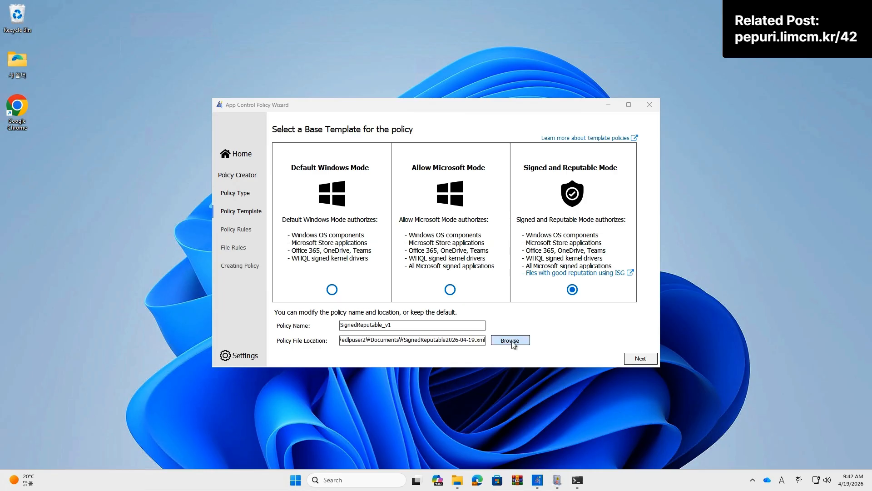
{"action": "scroll", "coordinate": [253, 234], "scroll_direction": "up", "scroll_amount": 5}
{"action": "left_click", "coordinate": [250, 233]}
{"action": "left_click", "coordinate": [472, 304]}
{"action": "key", "text": "ctrl+v"}
{"action": "left_click", "coordinate": [569, 340]}
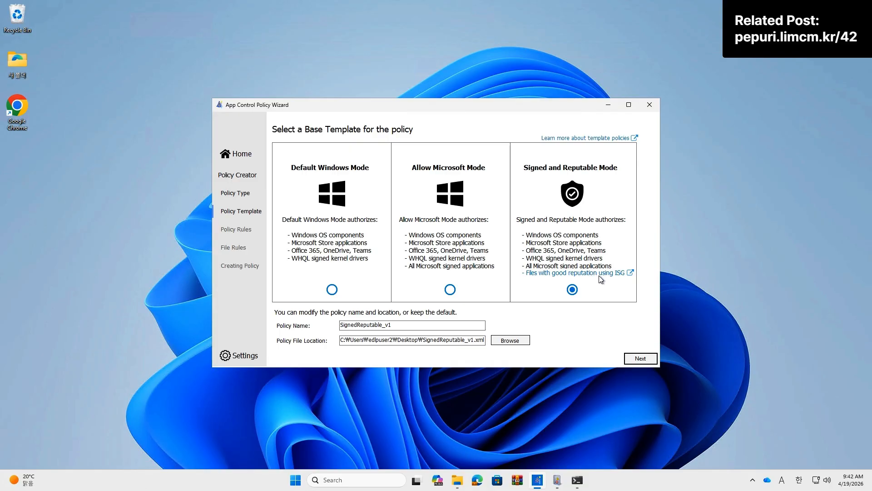
Enable Managed Installer, disable Audit Mode in the policy rules, and continue to the file rules
{"action": "left_click", "coordinate": [640, 358]}
{"action": "left_click", "coordinate": [504, 181]}
{"action": "left_click", "coordinate": [382, 333]}
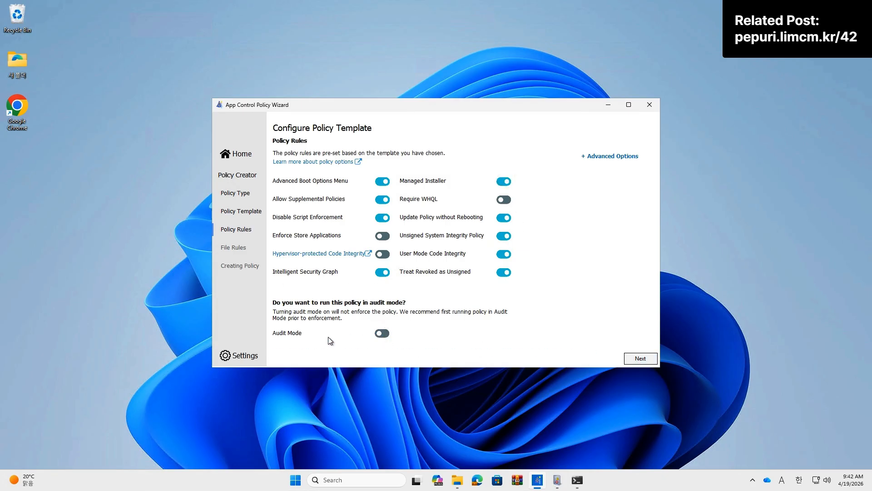
{"action": "left_click", "coordinate": [641, 359]}
{"action": "scroll", "coordinate": [455, 260], "scroll_direction": "down", "scroll_amount": 5}
{"action": "scroll", "coordinate": [464, 263], "scroll_direction": "up", "scroll_amount": 5}
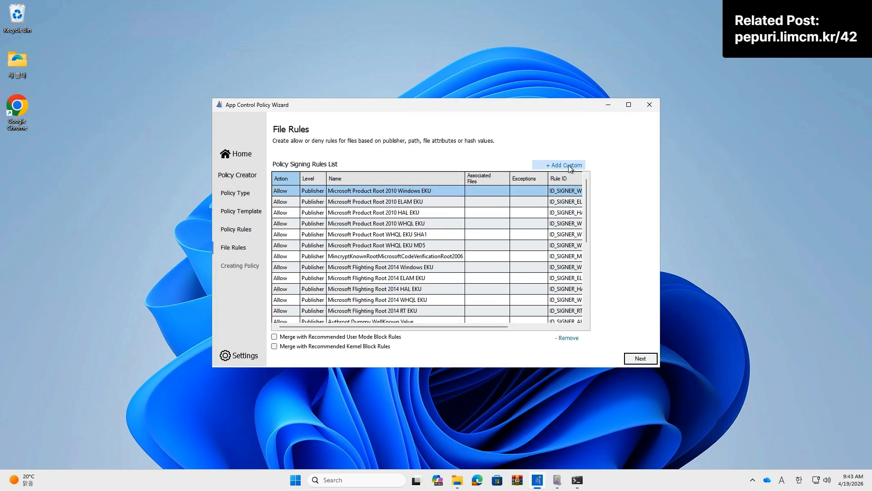
{"action": "left_click", "coordinate": [569, 165]}
{"action": "left_click", "coordinate": [152, 131]}
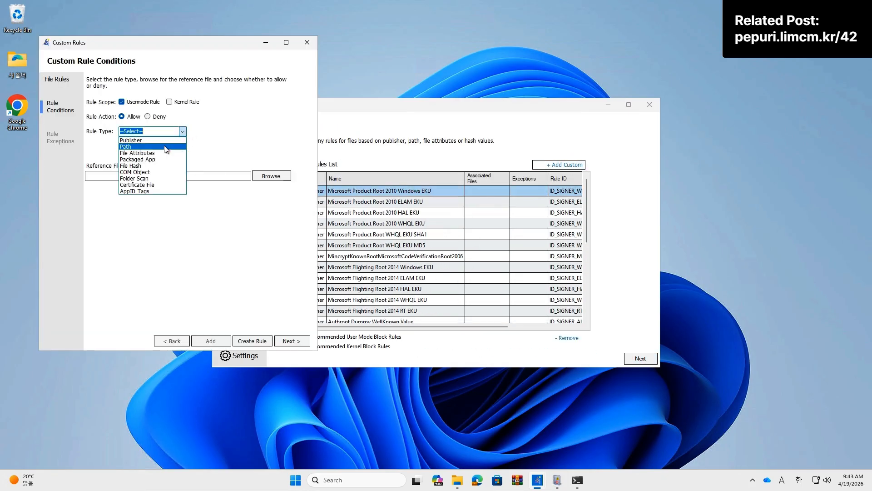
{"action": "left_click", "coordinate": [165, 148]}
{"action": "left_click", "coordinate": [281, 188]}
{"action": "left_click", "coordinate": [271, 176]}
{"action": "scroll", "coordinate": [111, 217], "scroll_direction": "down", "scroll_amount": 3}
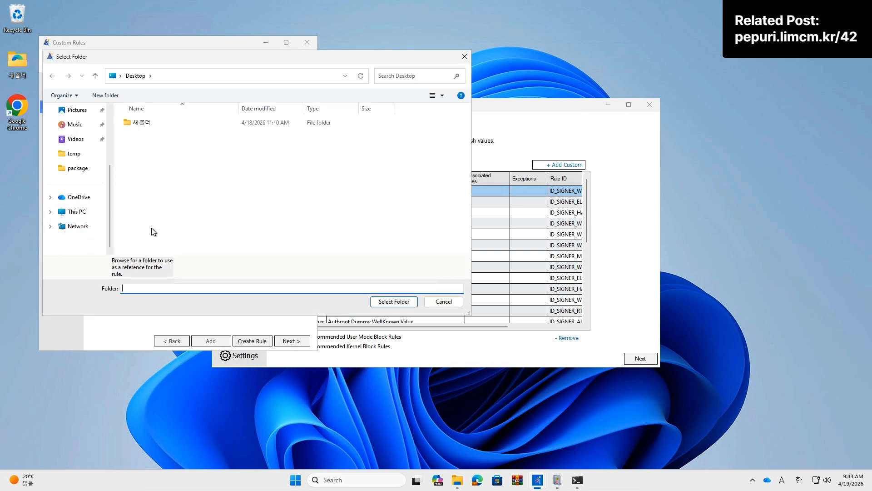
{"action": "left_click", "coordinate": [439, 301]}
{"action": "left_click", "coordinate": [309, 45]}
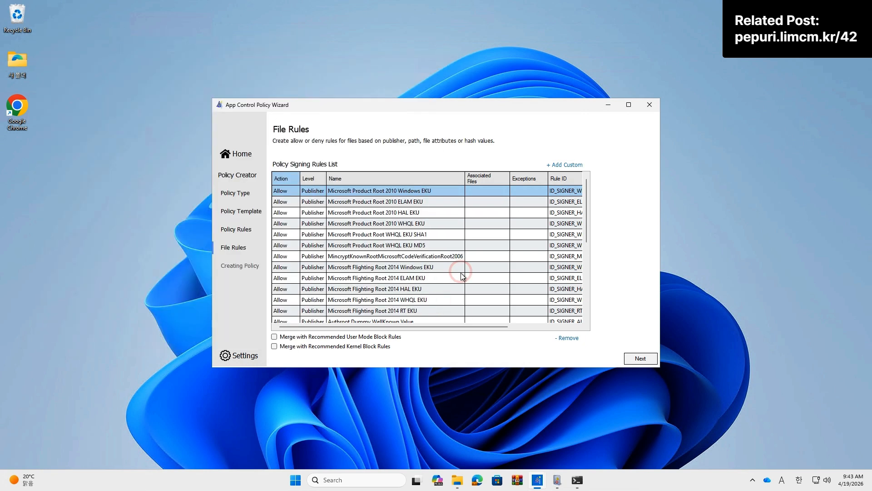
Build the policy without custom rules and select the generated SignedReputable_v1 file on the desktop
{"action": "left_click", "coordinate": [641, 358]}
{"action": "left_click", "coordinate": [17, 152]}
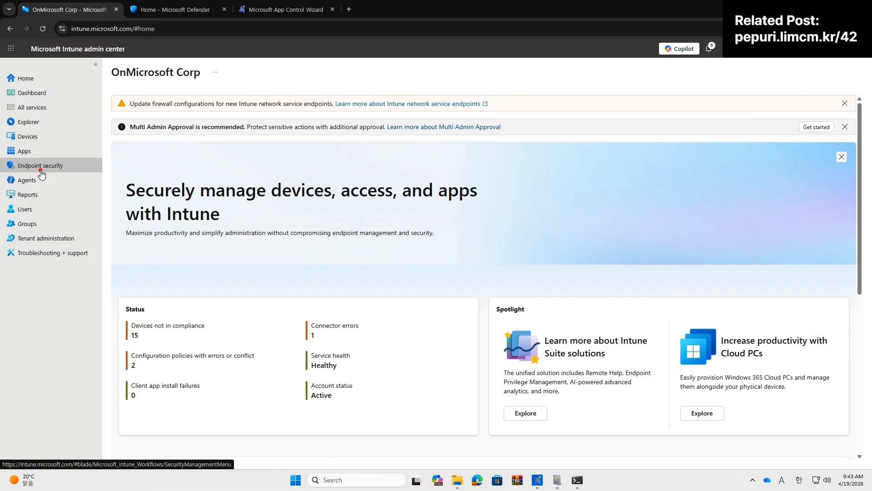
In the Intune admin center, open the AllowMicrosoft_v1 App Control for Business policy and remove its group assignment
{"action": "left_click", "coordinate": [39, 166]}
{"action": "left_click", "coordinate": [163, 299]}
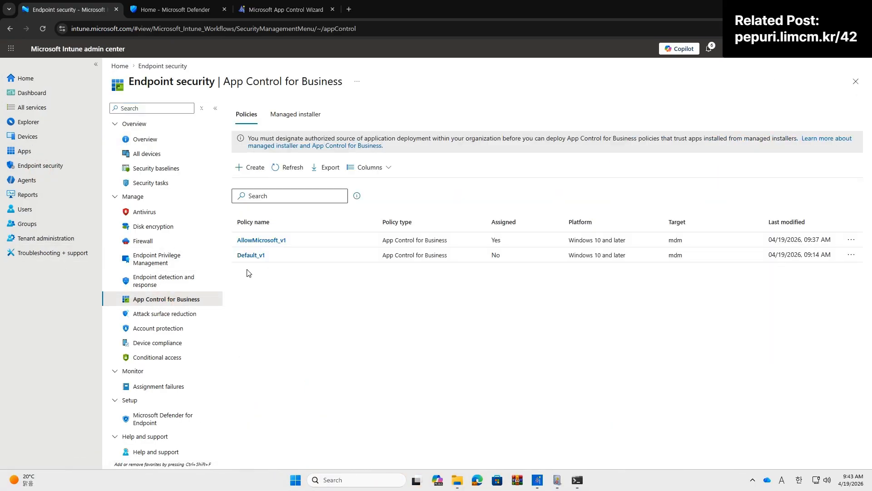
{"action": "left_click", "coordinate": [261, 238]}
{"action": "scroll", "coordinate": [265, 325], "scroll_direction": "down", "scroll_amount": 5}
{"action": "left_click", "coordinate": [156, 232]}
{"action": "left_click", "coordinate": [599, 195]}
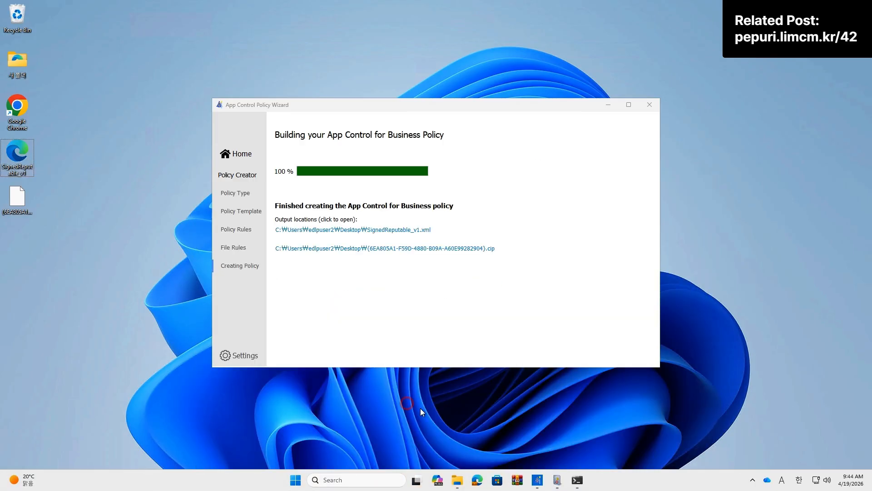
On the managed device, show the Active policies folder, open the work account's management info in Settings, and sync with Intune
{"action": "left_click", "coordinate": [458, 480]}
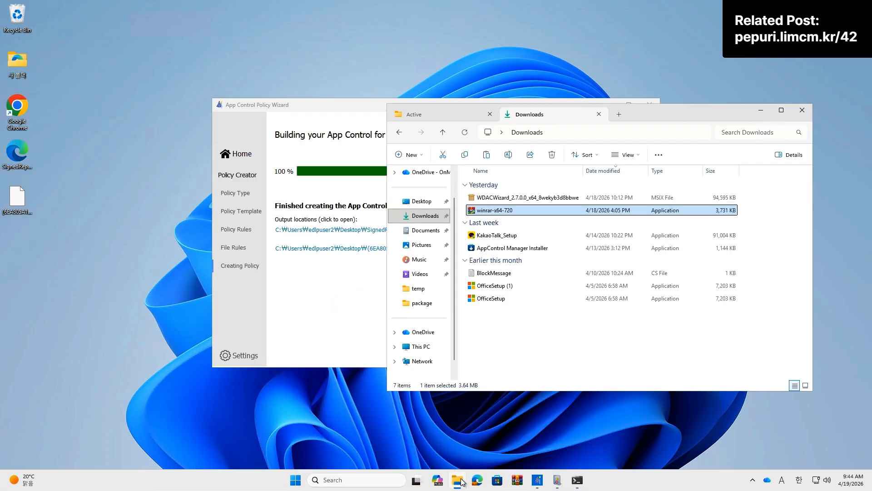
{"action": "left_click", "coordinate": [450, 114]}
{"action": "right_click", "coordinate": [296, 480]}
{"action": "left_click", "coordinate": [272, 385]}
{"action": "left_click", "coordinate": [94, 243]}
{"action": "left_click", "coordinate": [281, 346]}
{"action": "left_click", "coordinate": [359, 179]}
{"action": "left_click", "coordinate": [393, 208]}
{"action": "scroll", "coordinate": [341, 315], "scroll_direction": "down", "scroll_amount": 5}
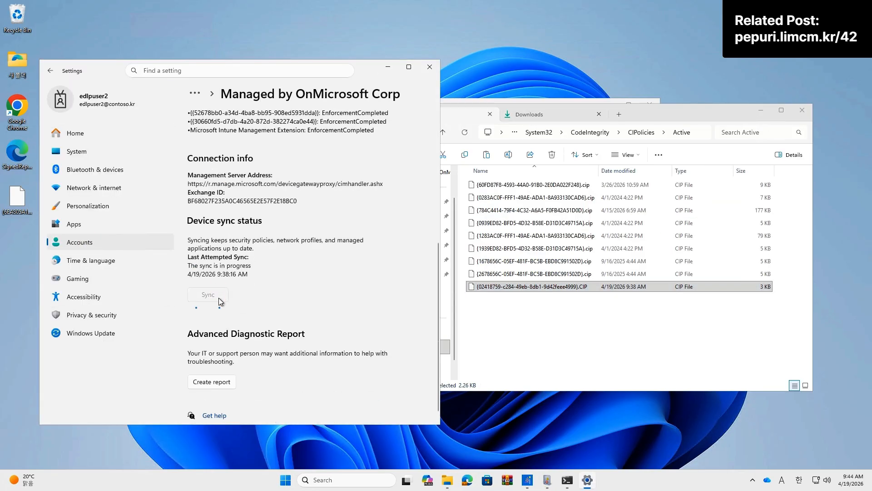
Check the Active policies folder and a CodeIntegrity event 3096 in Event Viewer to verify the old policy's removal
{"action": "left_click", "coordinate": [551, 318]}
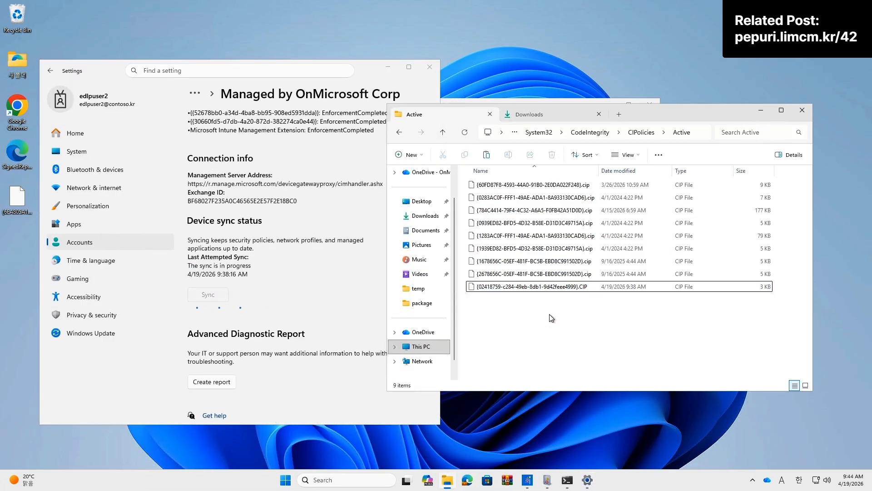
{"action": "left_click", "coordinate": [429, 66]}
{"action": "left_click", "coordinate": [355, 196]}
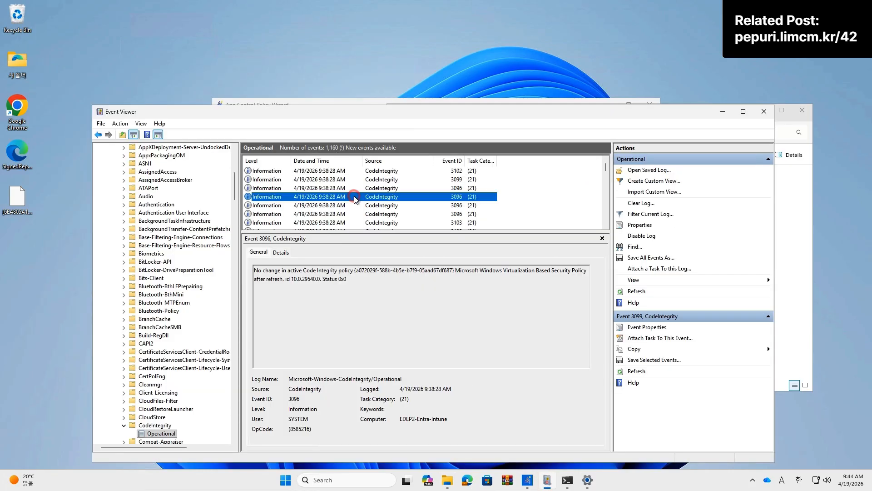
{"action": "left_click", "coordinate": [723, 111]}
{"action": "left_click", "coordinate": [307, 312]}
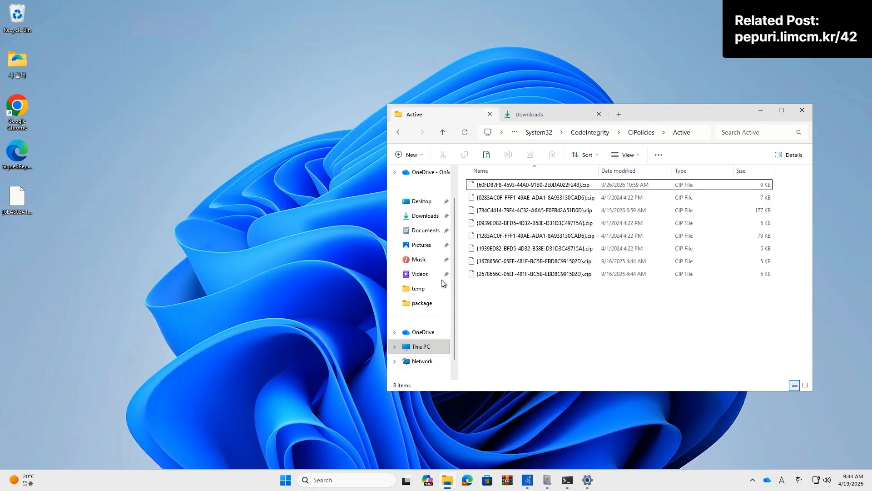
Run the winrar-x64-720 installer from Downloads to test it with the old policy unassigned, and cancel the setup
{"action": "left_click", "coordinate": [425, 216]}
{"action": "double_click", "coordinate": [506, 211]}
{"action": "left_click", "coordinate": [412, 317]}
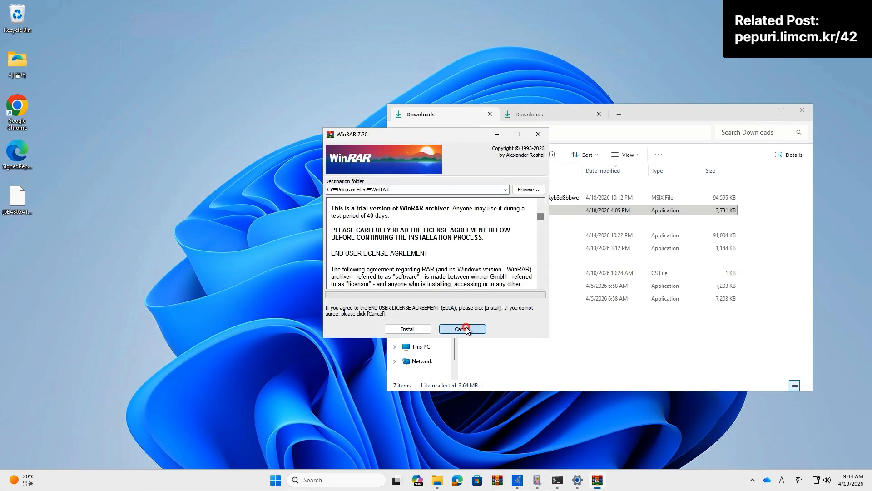
{"action": "left_click", "coordinate": [462, 328]}
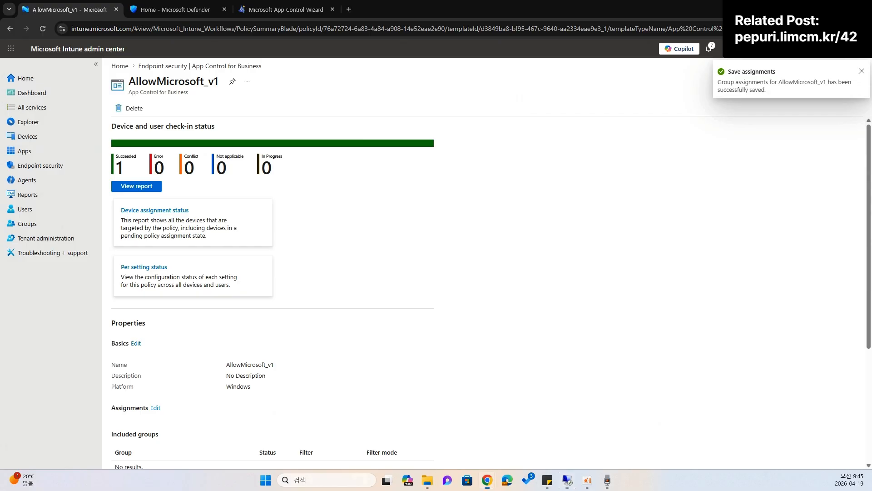
In Intune, create an App Control for Business policy named SignedReputable_v1 and load SignedReputable_v1.xml as its configuration
{"action": "left_click", "coordinate": [222, 66]}
{"action": "left_click", "coordinate": [252, 168]}
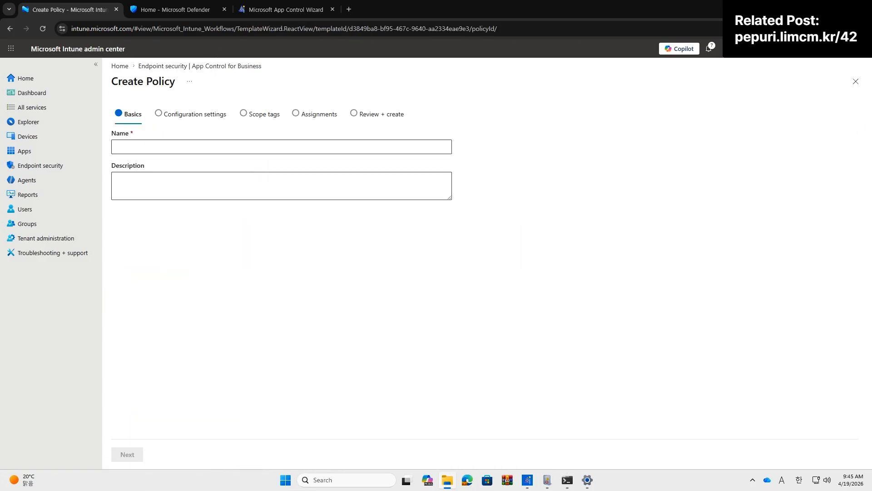
{"action": "left_click", "coordinate": [138, 148]}
{"action": "type", "text": "SignedReputable_v1"}
{"action": "left_click", "coordinate": [127, 454]}
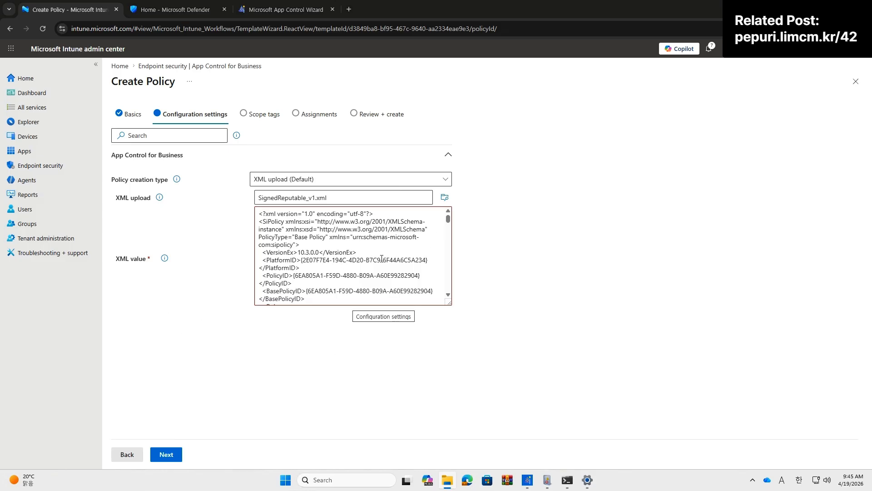
Keep the default scope tags, assign the policy to Device2Group, and create it
{"action": "left_click", "coordinate": [166, 454]}
{"action": "left_click", "coordinate": [166, 454]}
{"action": "left_click", "coordinate": [195, 140]}
{"action": "type", "text": "dev"}
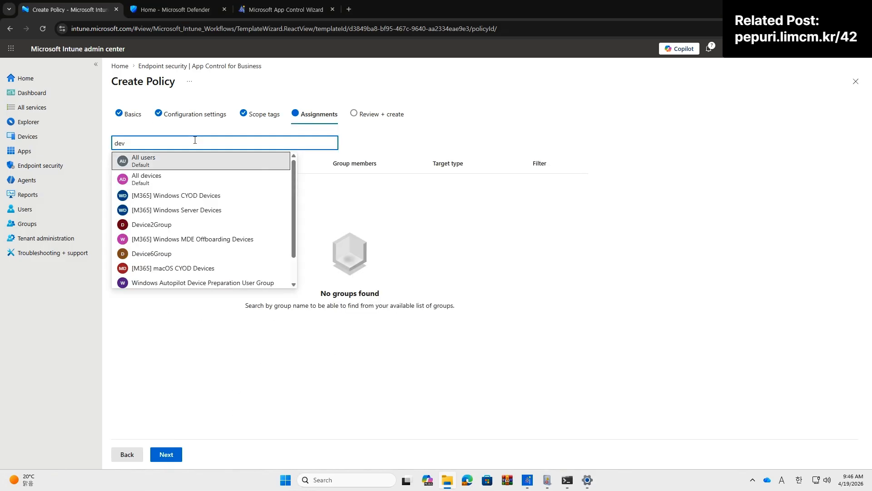
{"action": "left_click", "coordinate": [151, 224]}
{"action": "left_click", "coordinate": [166, 455]}
{"action": "left_click", "coordinate": [166, 454]}
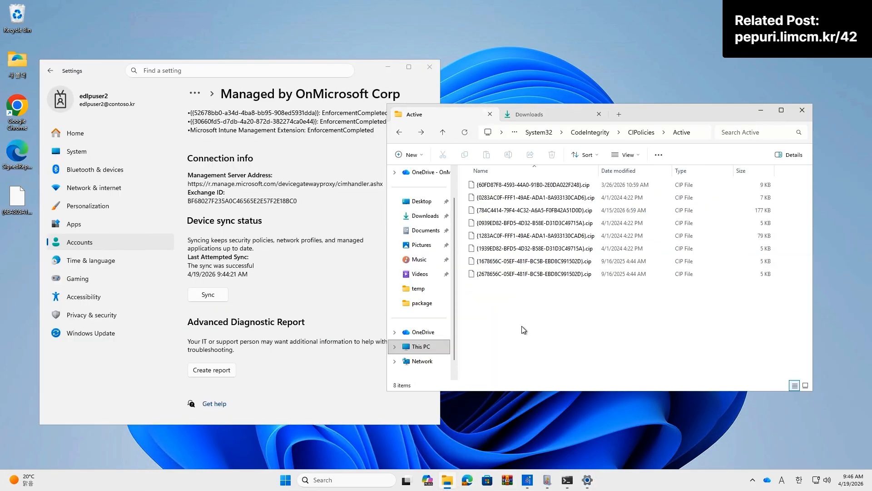
Sync the managed device with Intune and compare the Active folder's CIP files with the policy's CIP file on the desktop
{"action": "left_click", "coordinate": [214, 290]}
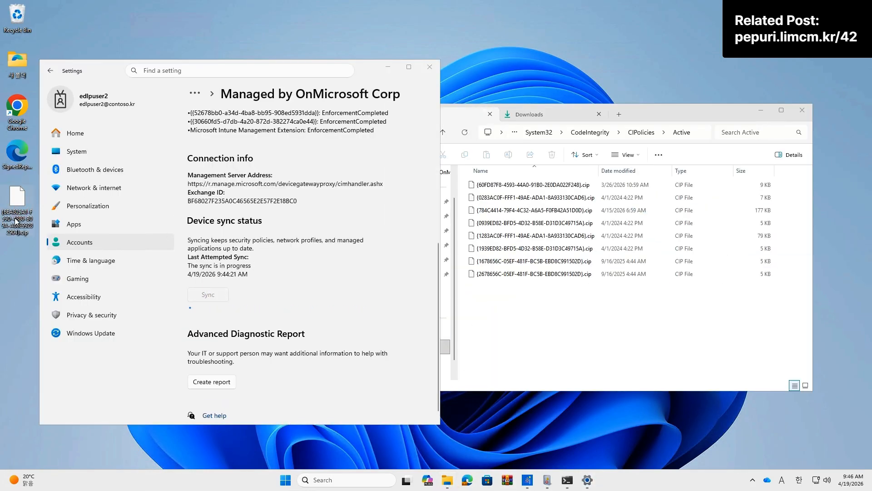
{"action": "left_click", "coordinate": [520, 297]}
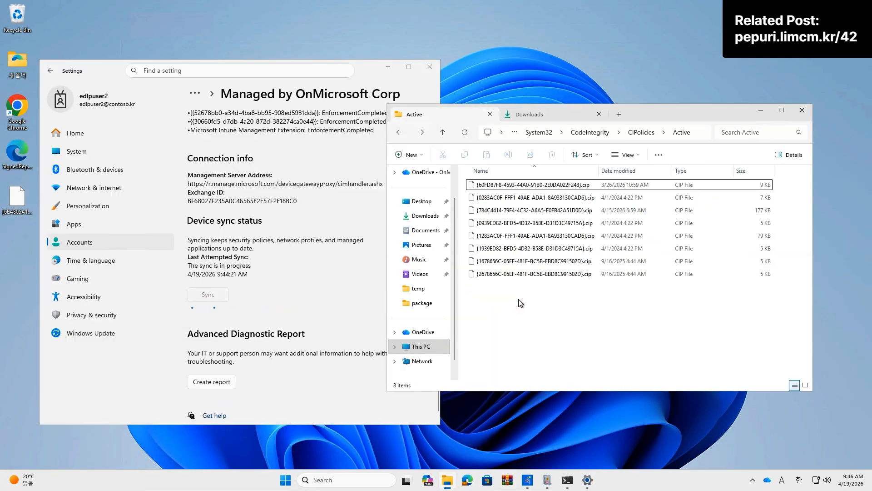
{"action": "left_click", "coordinate": [523, 287]}
{"action": "left_click", "coordinate": [18, 199]}
Refresh the CodeIntegrity log in Event Viewer, examine the policy details in an event, and minimize all open windows
{"action": "left_click", "coordinate": [547, 480]}
{"action": "key", "text": "F5"}
{"action": "left_click", "coordinate": [423, 179]}
{"action": "left_click_drag", "start_coordinate": [465, 270], "coordinate": [517, 276]}
{"action": "triple_click", "coordinate": [517, 277]}
{"action": "left_click", "coordinate": [723, 111]}
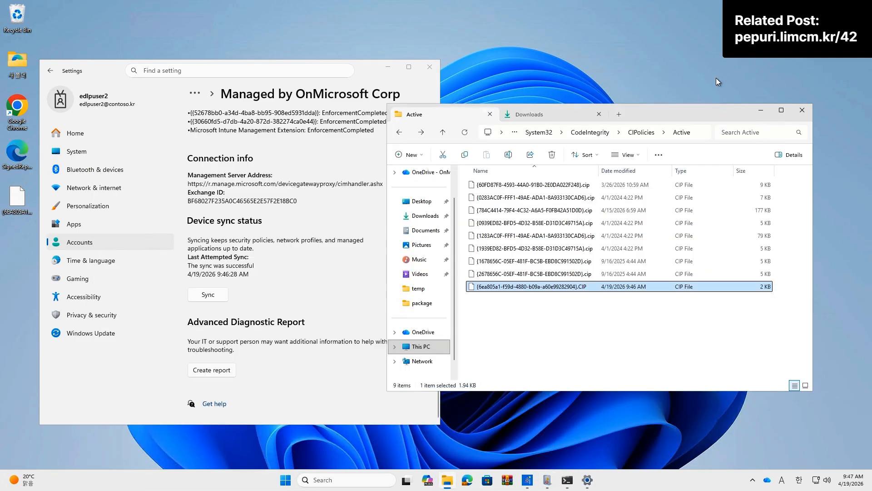
{"action": "left_click", "coordinate": [761, 110]}
{"action": "left_click", "coordinate": [392, 67]}
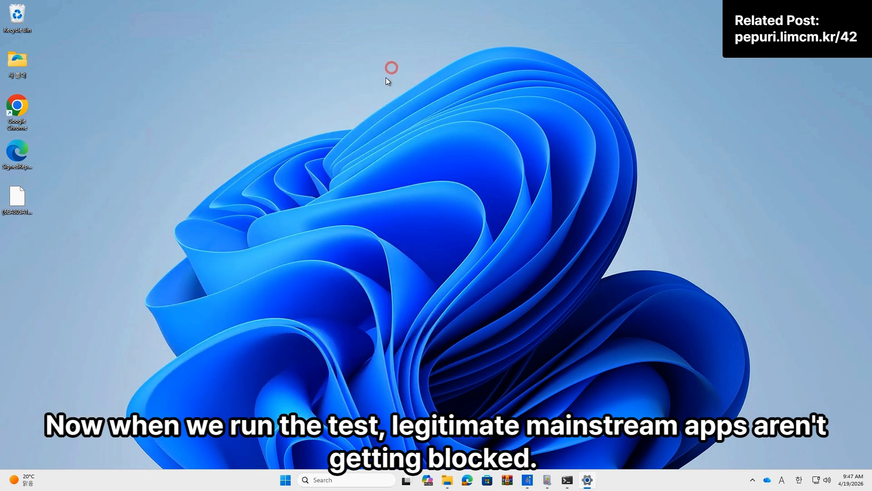
Launch Google Chrome and WinRAR to test whether they run under the policy, closing each one after checking
{"action": "double_click", "coordinate": [21, 119]}
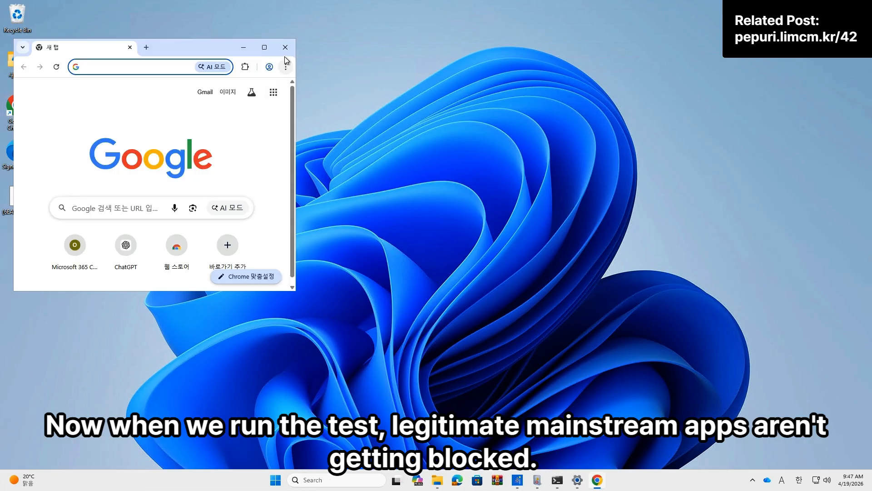
{"action": "left_click", "coordinate": [286, 47]}
{"action": "mouse_move", "coordinate": [530, 486]}
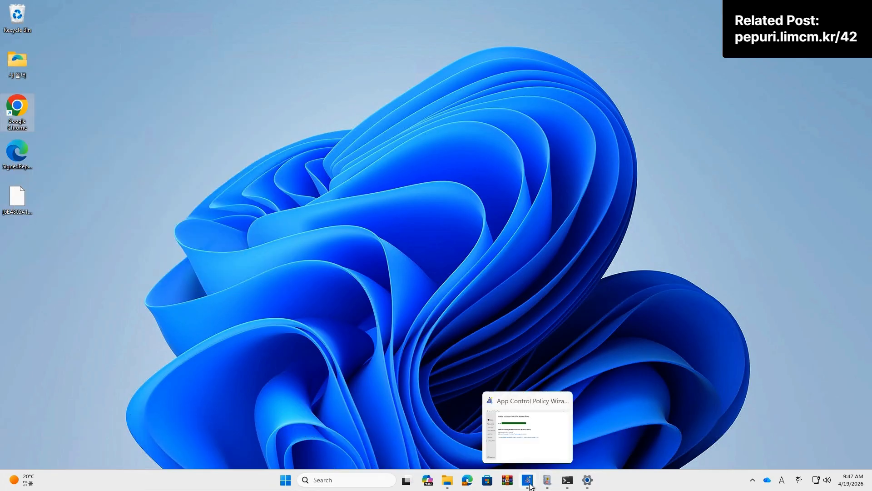
{"action": "left_click", "coordinate": [508, 481]}
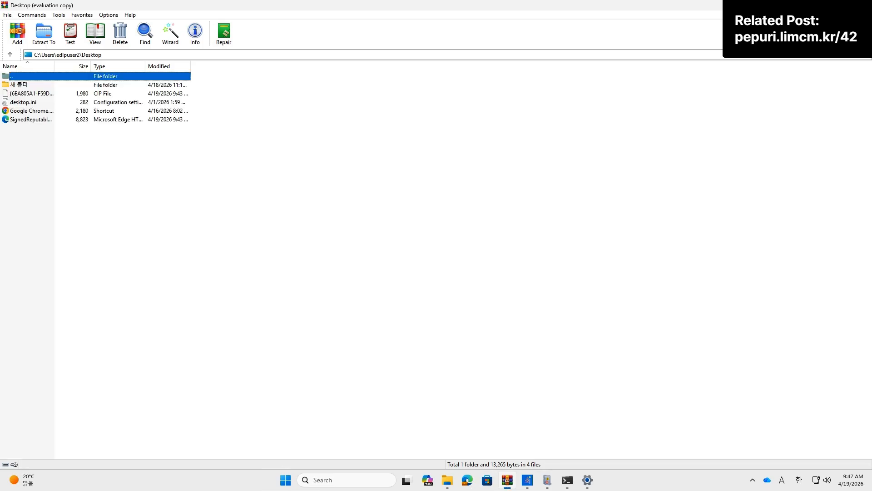
{"action": "left_click", "coordinate": [841, 5]}
{"action": "left_click_drag", "start_coordinate": [653, 278], "coordinate": [289, 259]}
{"action": "left_click_drag", "start_coordinate": [167, 27], "coordinate": [172, 183]}
{"action": "left_click_drag", "start_coordinate": [243, 202], "coordinate": [397, 212]}
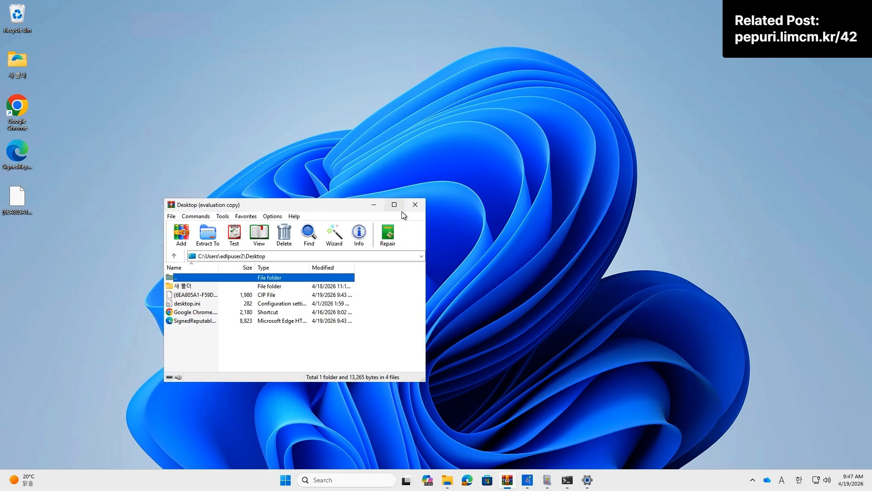
{"action": "left_click", "coordinate": [413, 201]}
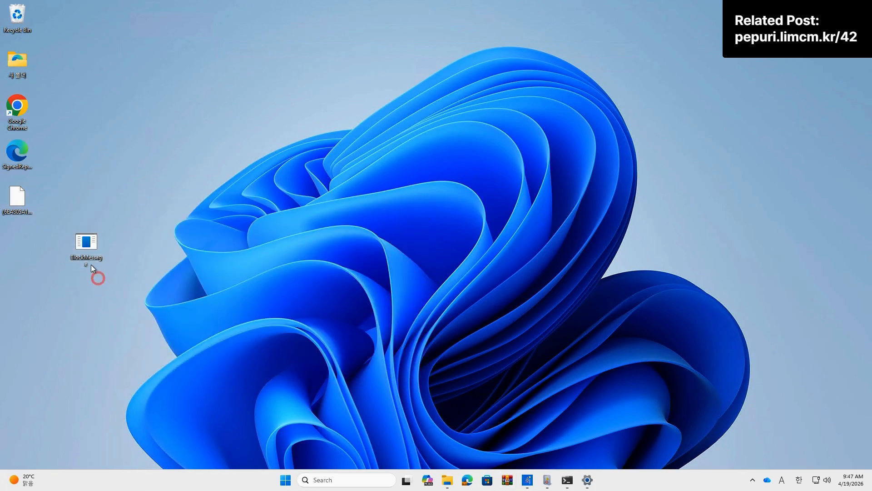
Run BlockMessage from the desktop, dismiss the resulting dialog, and move its icon higher on the desktop
{"action": "double_click", "coordinate": [86, 256]}
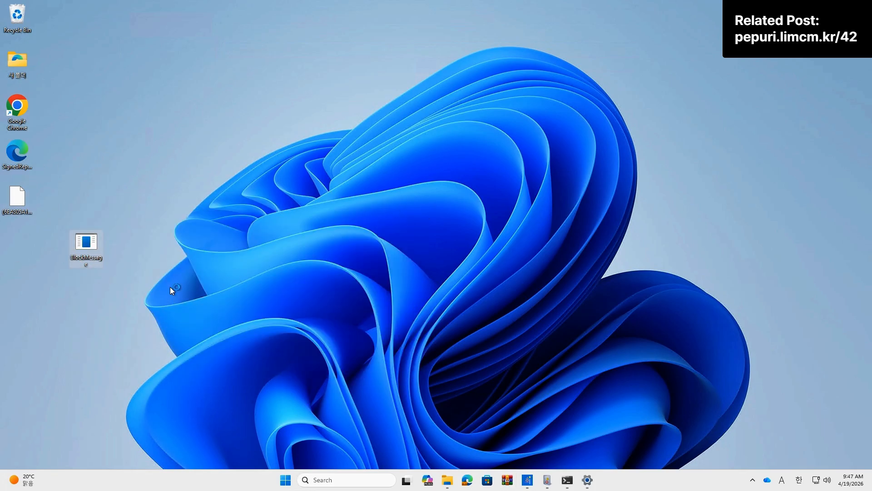
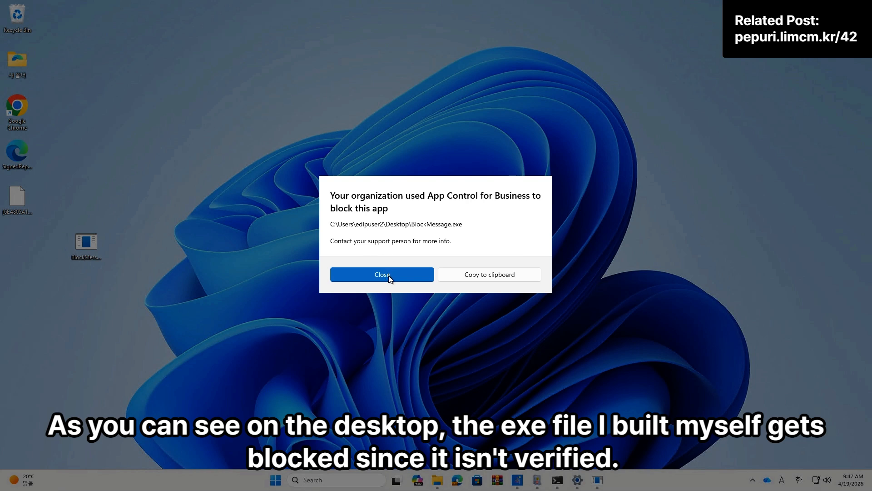
{"action": "left_click", "coordinate": [421, 275]}
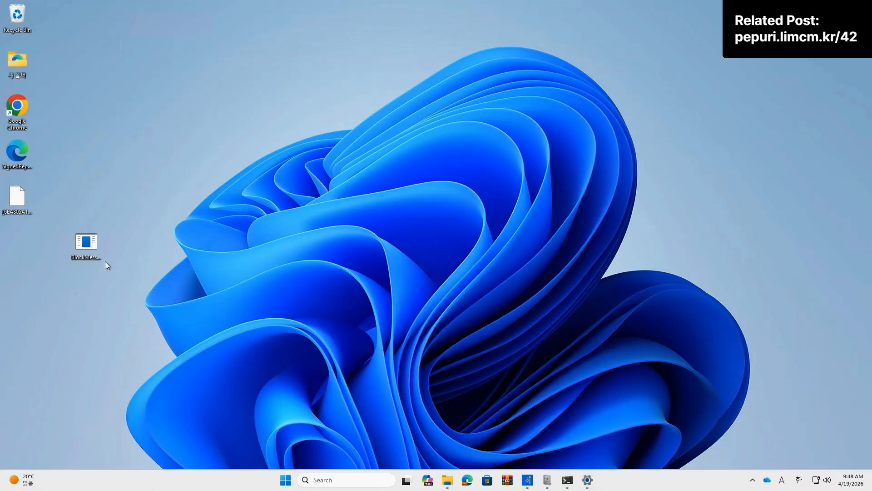
{"action": "left_click_drag", "start_coordinate": [92, 260], "coordinate": [67, 101]}
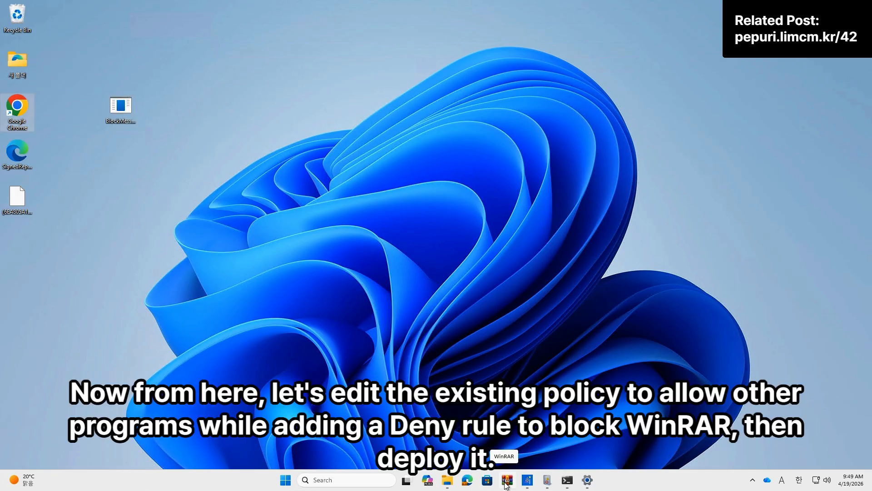
In App Control Policy Wizard, start the Policy Editor and load SignedReputable_v1.xml from the desktop for editing
{"action": "left_click", "coordinate": [527, 480]}
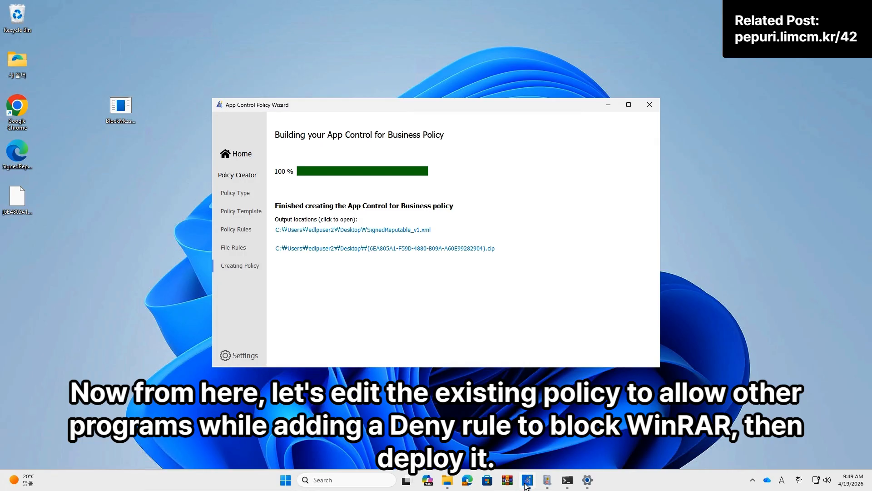
{"action": "left_click", "coordinate": [248, 160]}
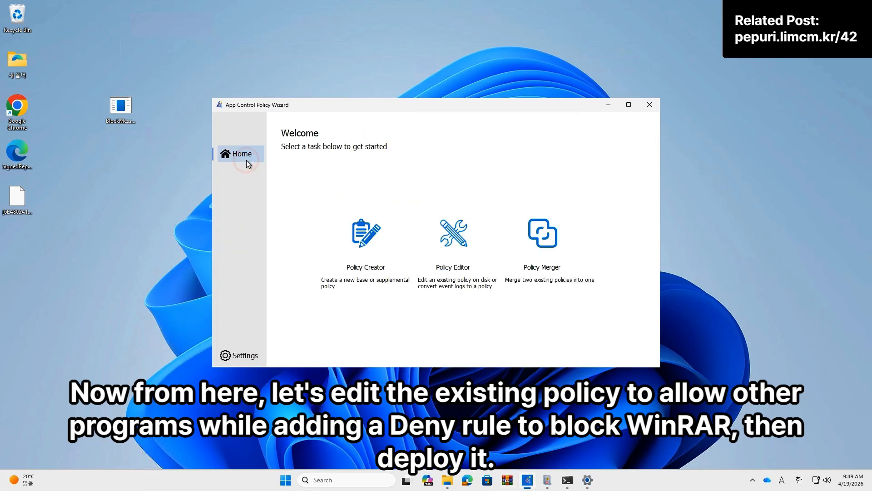
{"action": "left_click", "coordinate": [455, 256]}
{"action": "left_click", "coordinate": [456, 218]}
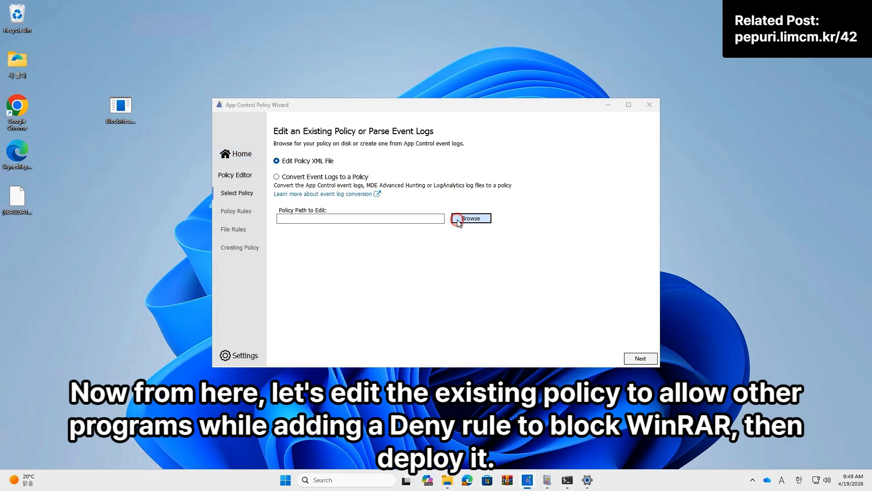
{"action": "double_click", "coordinate": [350, 198]}
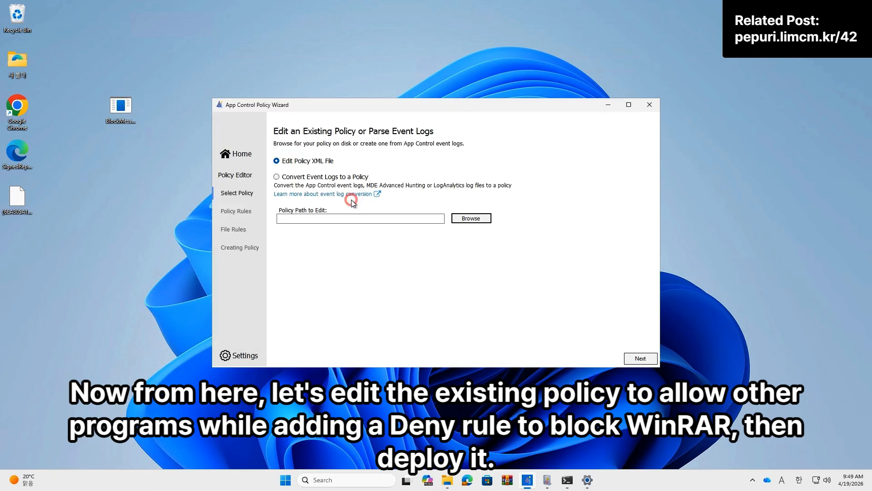
Set SignedReputable_v2 as the new save file for the edited policy and continue to the policy rules
{"action": "left_click", "coordinate": [382, 247]}
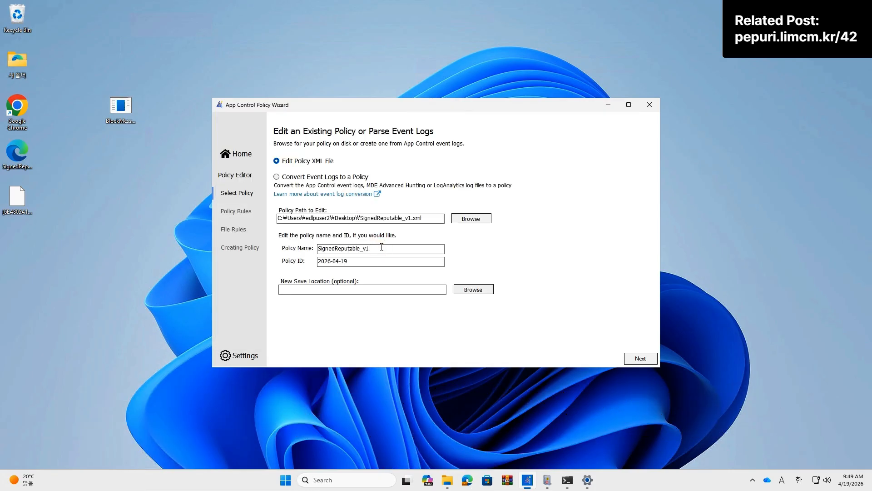
{"action": "key", "text": "ctrl+a"}
{"action": "key", "text": "ctrl+c"}
{"action": "left_click", "coordinate": [465, 291]}
{"action": "key", "text": "ctrl+v"}
{"action": "key", "text": "BackSpace"}
{"action": "type", "text": "2"}
{"action": "key", "text": "Return"}
{"action": "left_click", "coordinate": [641, 359]}
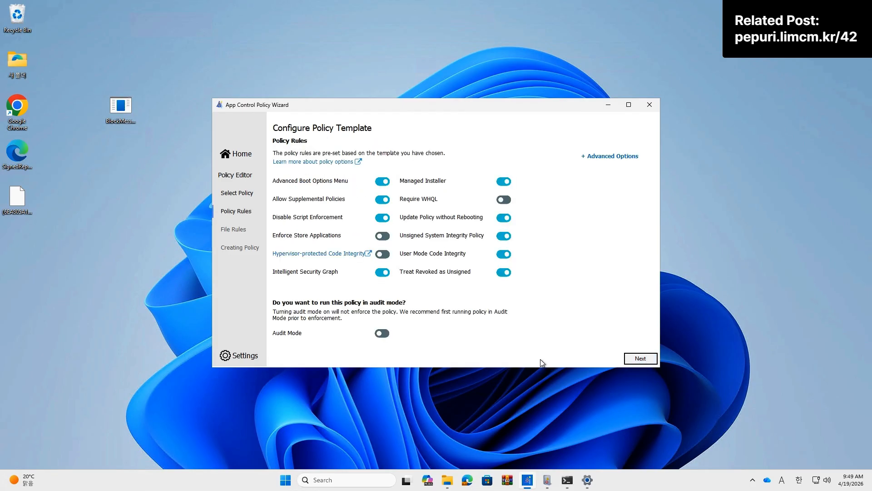
Keep the preset policy rules and create a custom Allow folder path rule for C:\Program Files\*
{"action": "left_click", "coordinate": [641, 358]}
{"action": "left_click", "coordinate": [559, 165]}
{"action": "left_click", "coordinate": [159, 108]}
{"action": "left_click", "coordinate": [122, 122]}
{"action": "left_click", "coordinate": [261, 166]}
{"action": "left_click", "coordinate": [248, 152]}
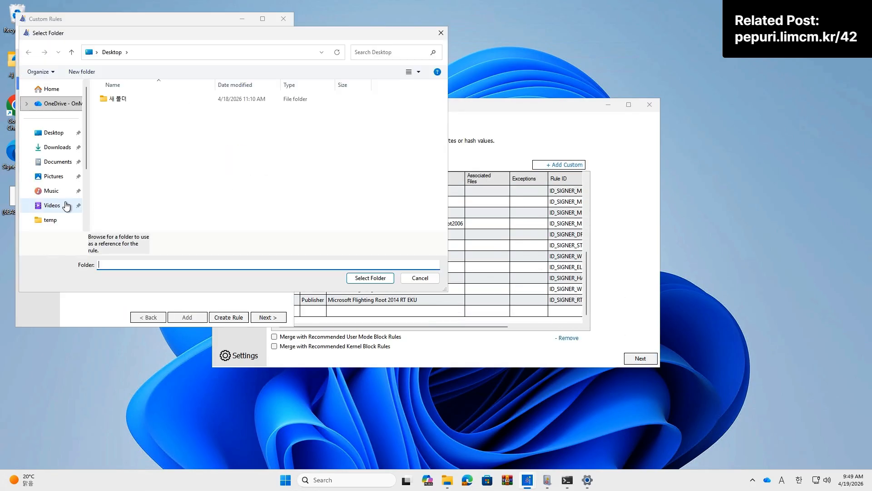
{"action": "scroll", "coordinate": [62, 210], "scroll_direction": "down", "scroll_amount": 3}
{"action": "left_click", "coordinate": [52, 188]}
{"action": "double_click", "coordinate": [131, 103]}
{"action": "double_click", "coordinate": [136, 200]}
{"action": "left_click", "coordinate": [370, 277]}
{"action": "left_click", "coordinate": [229, 317]}
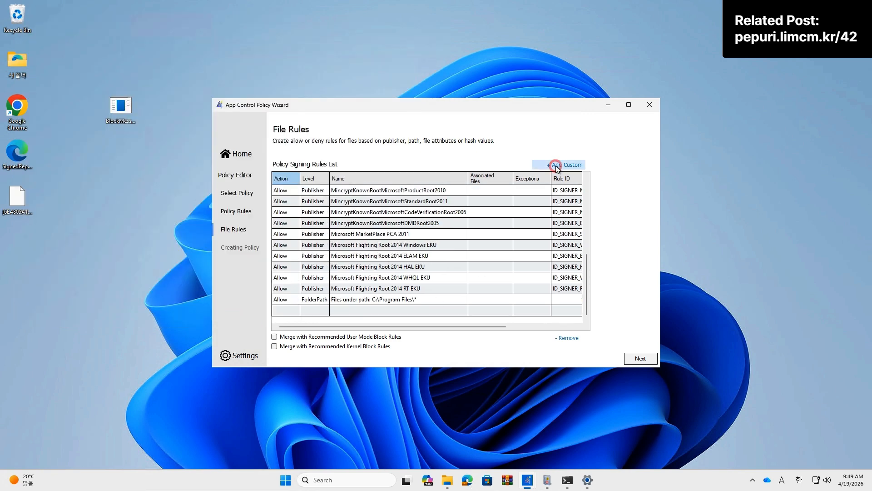
Create a custom Allow folder path rule for C:\Program Files (x86)\*
{"action": "left_click", "coordinate": [559, 164]}
{"action": "left_click", "coordinate": [171, 121]}
{"action": "left_click", "coordinate": [133, 136]}
{"action": "left_click", "coordinate": [273, 178]}
{"action": "left_click", "coordinate": [261, 165]}
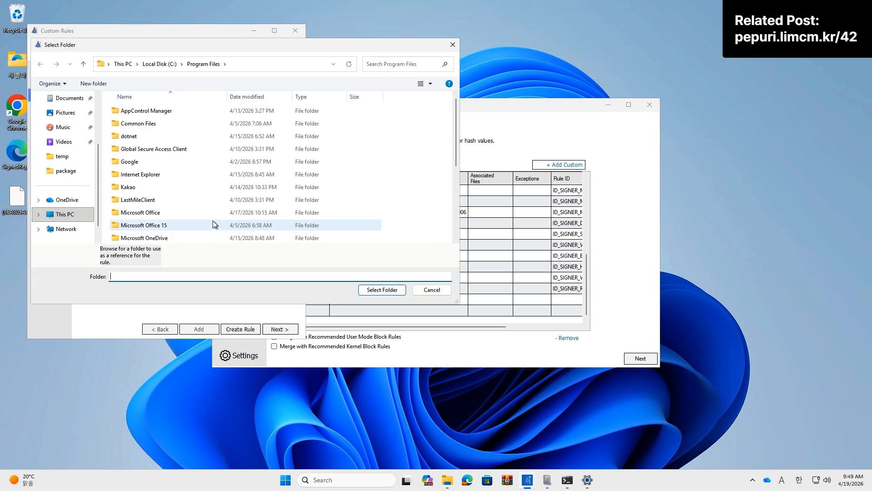
{"action": "left_click", "coordinate": [169, 72]}
{"action": "left_click", "coordinate": [149, 200]}
{"action": "left_click", "coordinate": [382, 289]}
{"action": "left_click", "coordinate": [240, 329]}
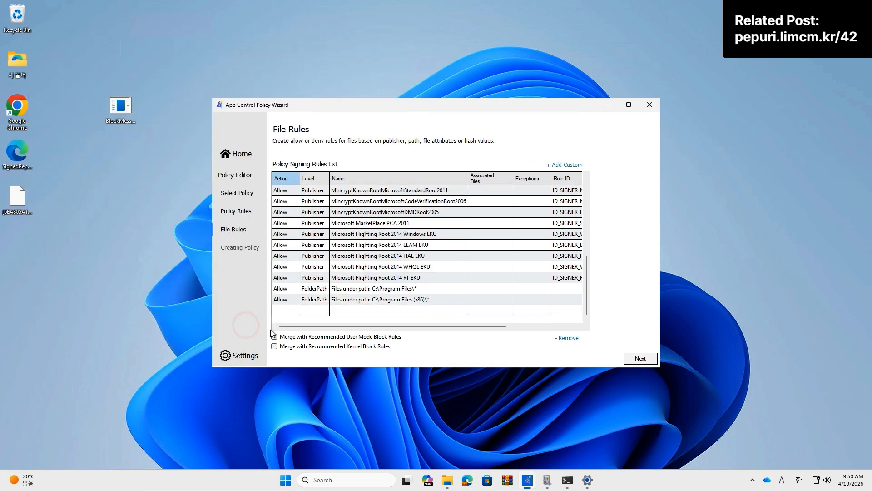
Create a custom Allow folder path rule for C:\Windows\*
{"action": "left_click", "coordinate": [559, 165]}
{"action": "left_click", "coordinate": [182, 131]}
{"action": "left_click", "coordinate": [136, 154]}
{"action": "left_click", "coordinate": [283, 188]}
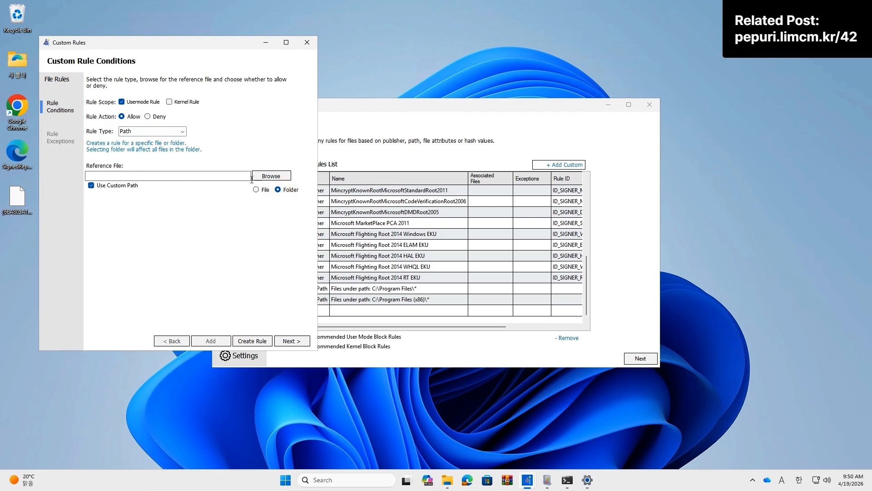
{"action": "left_click", "coordinate": [271, 176]}
{"action": "left_click", "coordinate": [171, 75]}
{"action": "double_click", "coordinate": [176, 249]}
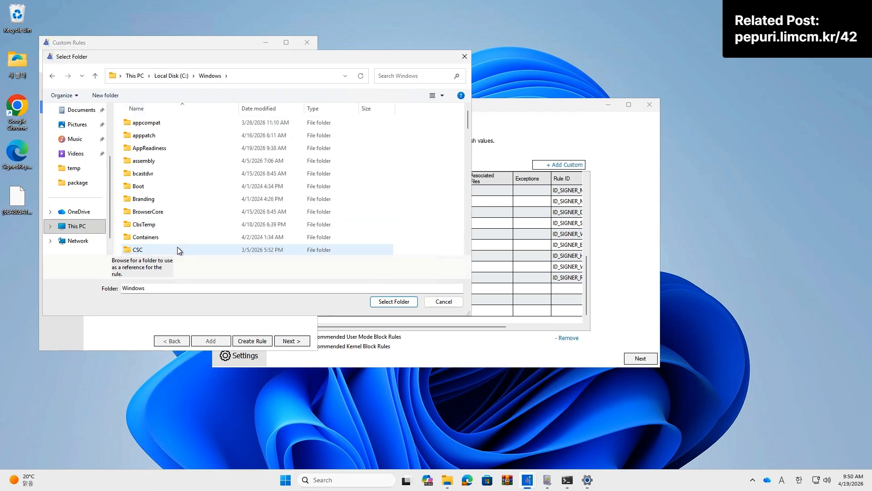
{"action": "left_click", "coordinate": [393, 302]}
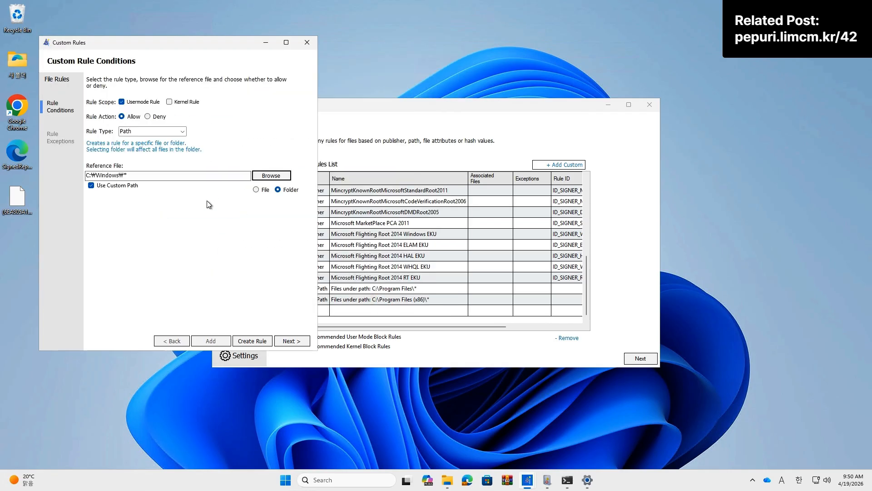
{"action": "left_click", "coordinate": [252, 341]}
Set up another custom rule with the Deny action and Path type for a file, leaving the custom path option off
{"action": "left_click", "coordinate": [565, 165]}
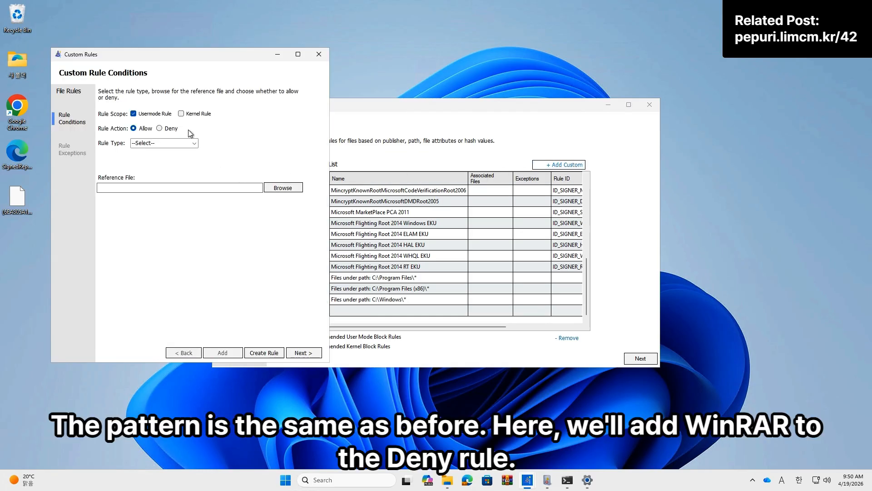
{"action": "left_click", "coordinate": [161, 129]}
{"action": "left_click", "coordinate": [194, 143]}
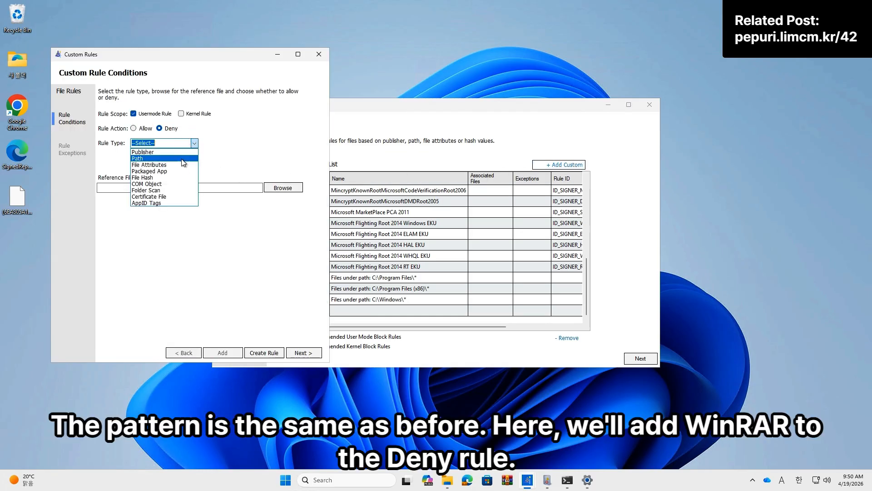
{"action": "left_click", "coordinate": [180, 158]}
{"action": "left_click", "coordinate": [112, 198]}
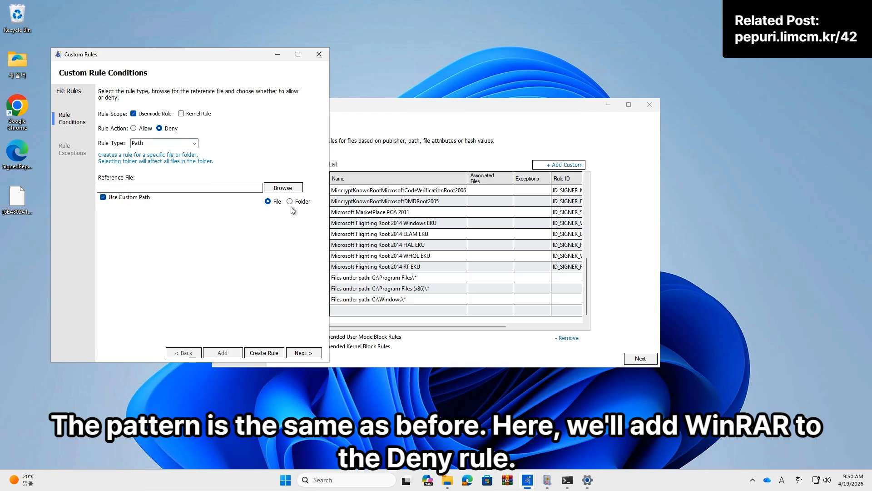
{"action": "left_click", "coordinate": [139, 197]}
Choose C:\Program Files\WinRAR\WinRAR.exe as the Deny rule's reference file, create the rule, and build the policy
{"action": "left_click", "coordinate": [291, 188]}
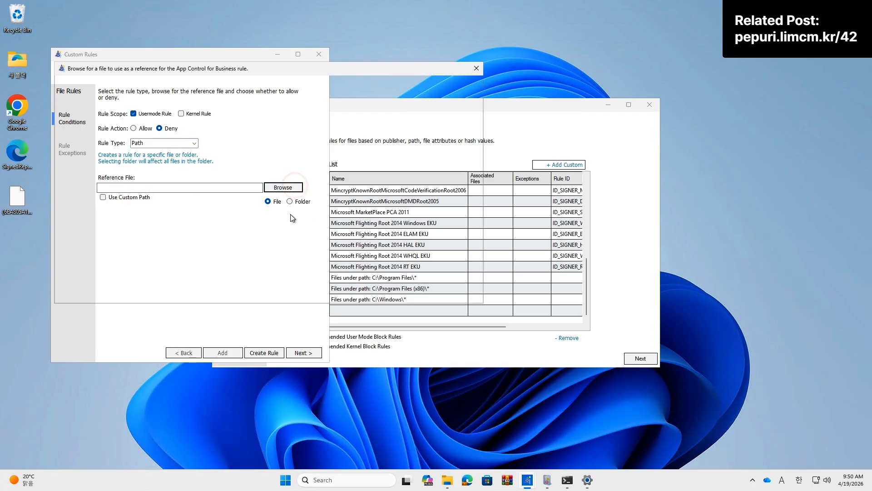
{"action": "scroll", "coordinate": [198, 196], "scroll_direction": "down", "scroll_amount": 4}
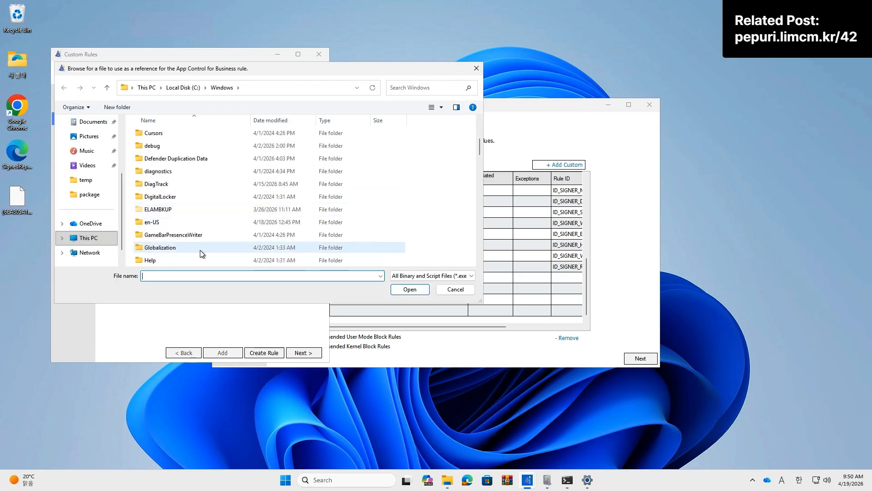
{"action": "scroll", "coordinate": [202, 229], "scroll_direction": "down", "scroll_amount": 5}
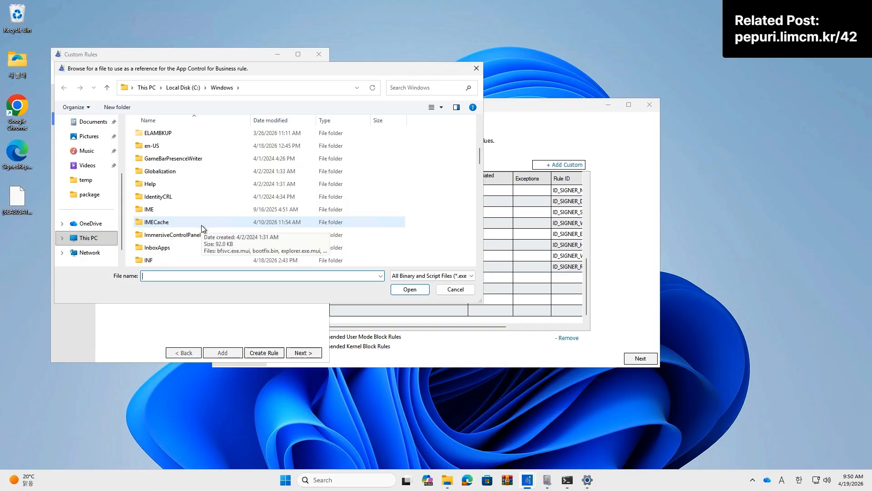
{"action": "left_click", "coordinate": [182, 87]}
{"action": "double_click", "coordinate": [169, 197]}
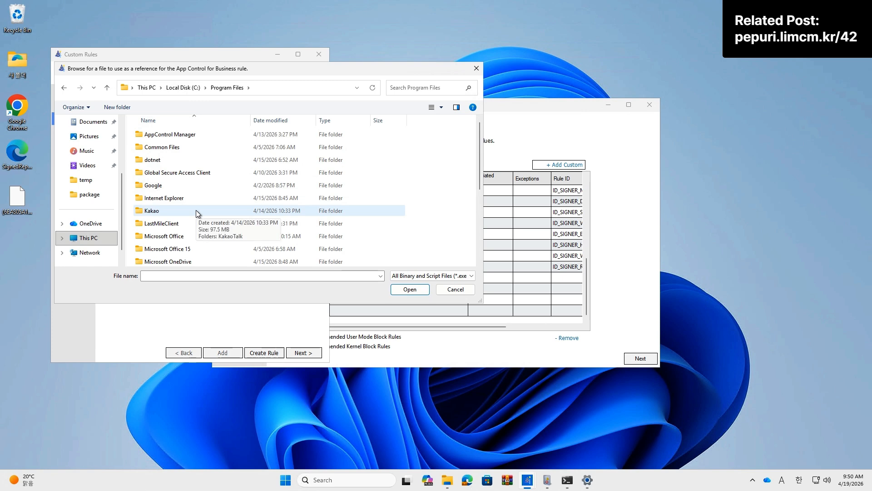
{"action": "scroll", "coordinate": [195, 210], "scroll_direction": "down", "scroll_amount": 2}
{"action": "scroll", "coordinate": [219, 219], "scroll_direction": "down", "scroll_amount": 2}
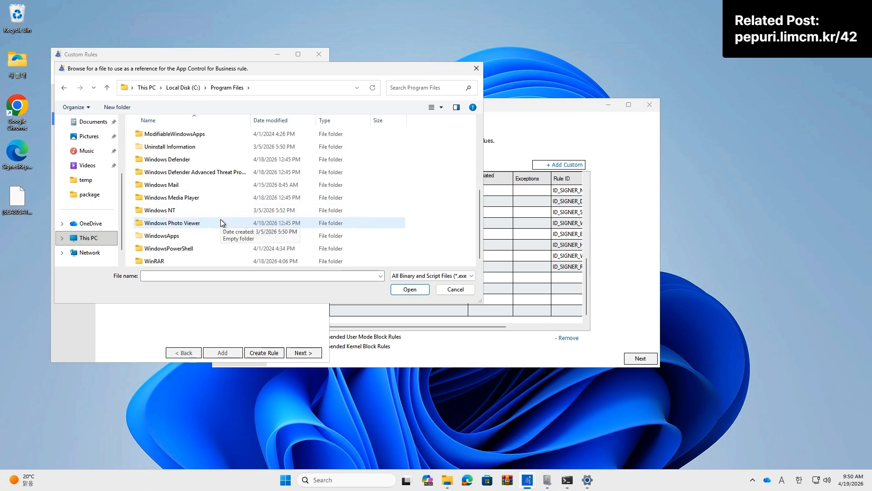
{"action": "double_click", "coordinate": [164, 260]}
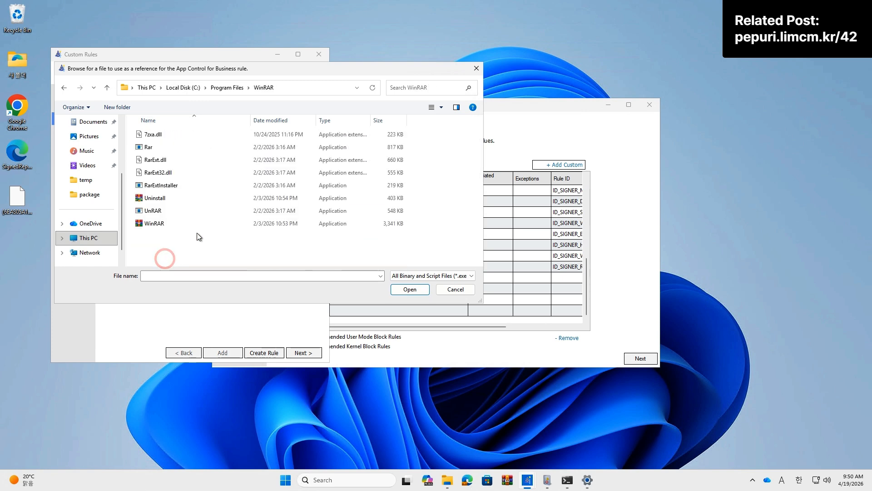
{"action": "double_click", "coordinate": [167, 222]}
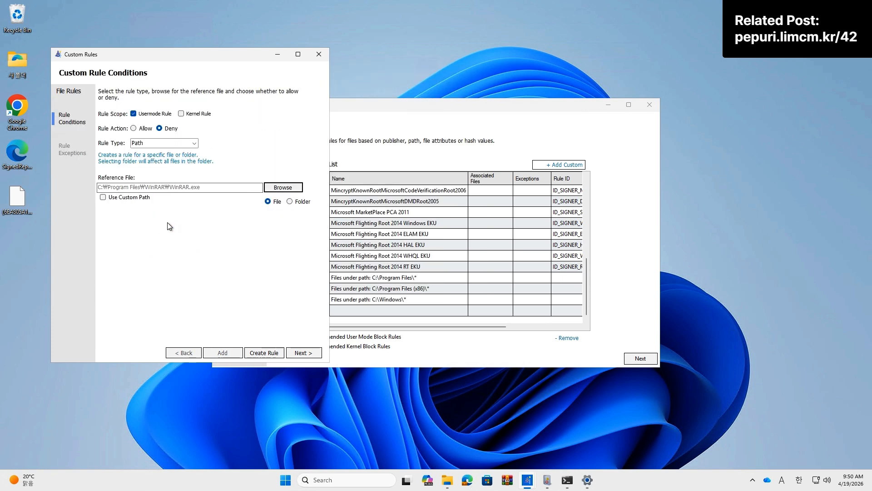
{"action": "left_click", "coordinate": [267, 353]}
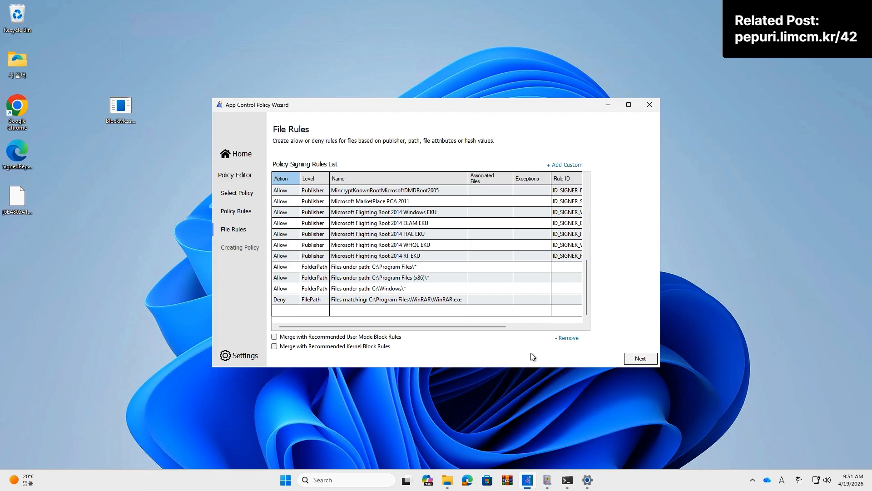
{"action": "left_click", "coordinate": [644, 361]}
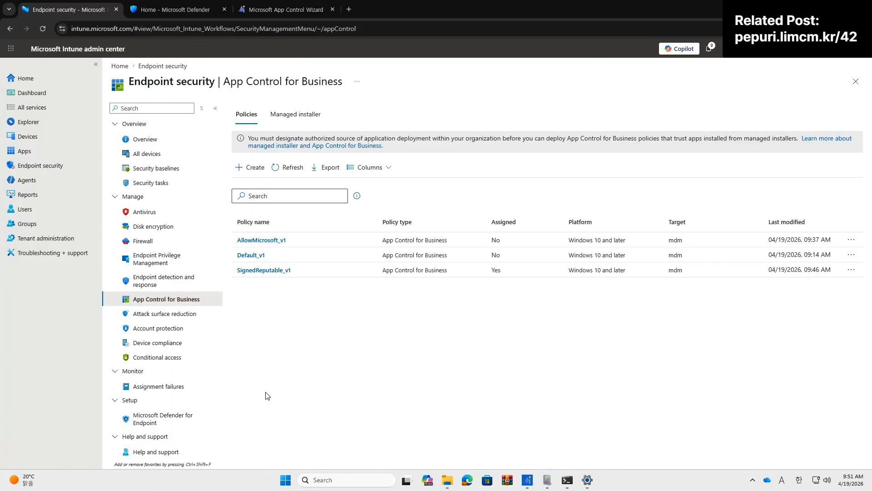
Replace the XML in the SignedReputable_v1 policy's configuration settings with SignedReputable_v2.xml and save the edited policy
{"action": "left_click", "coordinate": [265, 271]}
{"action": "scroll", "coordinate": [191, 409], "scroll_direction": "down", "scroll_amount": 10}
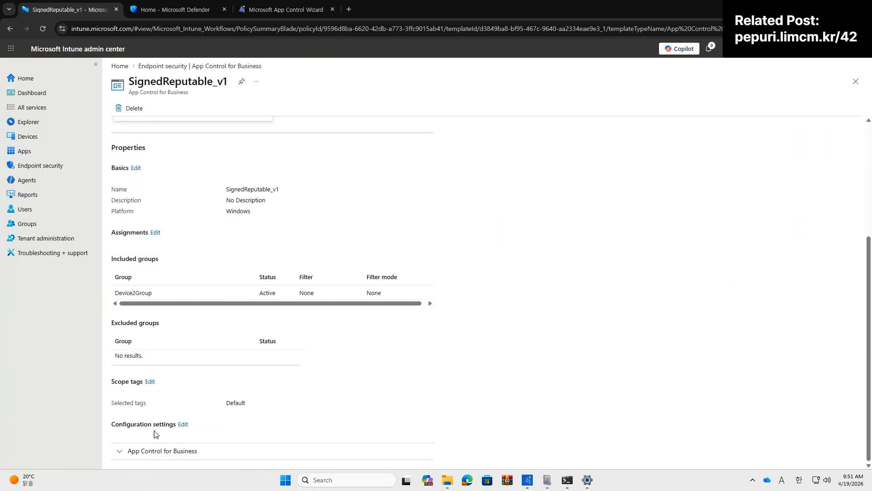
{"action": "left_click", "coordinate": [181, 424]}
{"action": "left_click", "coordinate": [445, 197]}
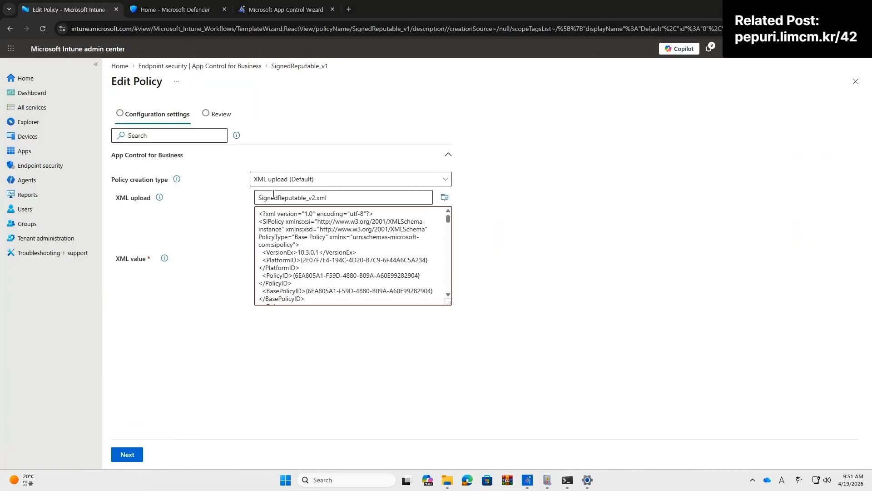
{"action": "left_click", "coordinate": [127, 454]}
{"action": "left_click", "coordinate": [161, 455]}
{"action": "scroll", "coordinate": [489, 313], "scroll_direction": "down", "scroll_amount": 3}
{"action": "scroll", "coordinate": [490, 315], "scroll_direction": "up", "scroll_amount": 2}
{"action": "scroll", "coordinate": [490, 316], "scroll_direction": "down", "scroll_amount": 3}
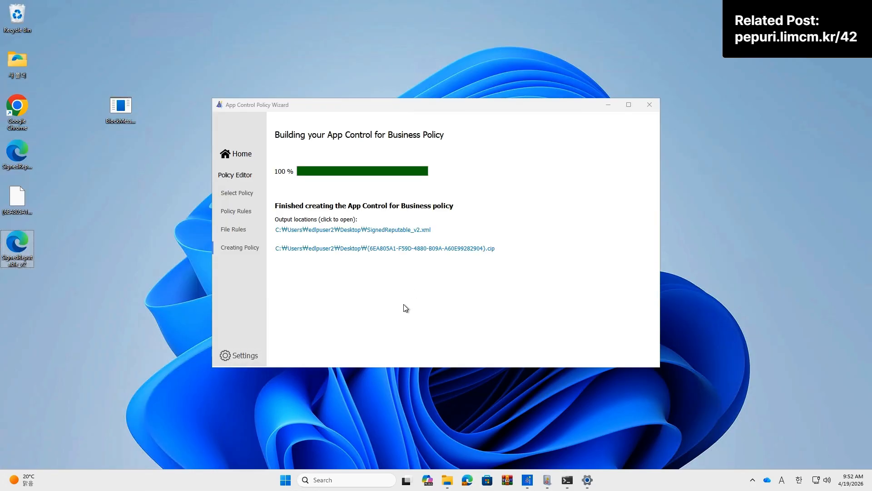
Check the CIPolicies Active folder on the device for the synced SignedReputable policy file
{"action": "left_click", "coordinate": [284, 480]}
{"action": "left_click", "coordinate": [274, 475]}
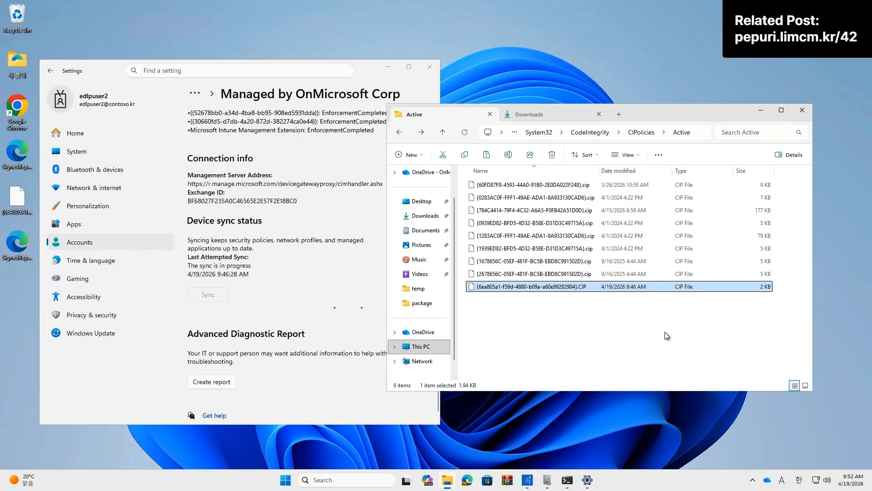
{"action": "left_click", "coordinate": [666, 335]}
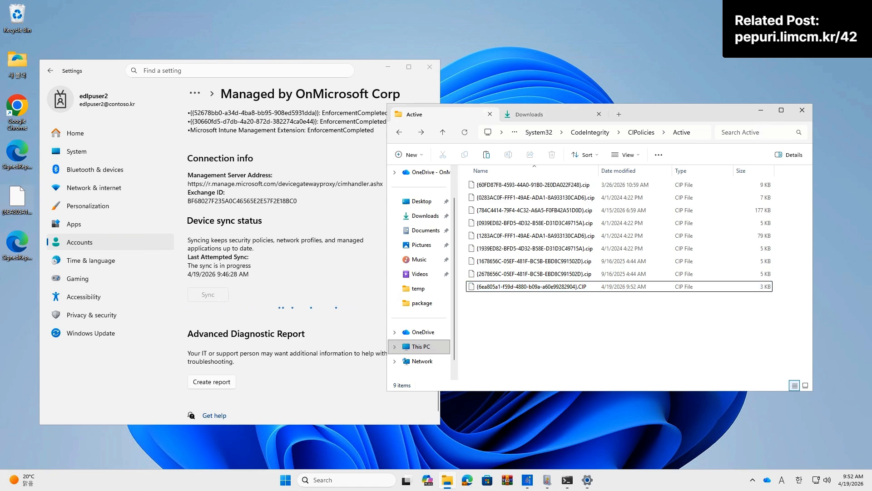
Refresh the CodeIntegrity Operational log in Event Viewer and examine the policy name in the newest event 3099
{"action": "left_click", "coordinate": [548, 480]}
{"action": "left_click", "coordinate": [407, 198]}
{"action": "key", "text": "F5"}
{"action": "left_click", "coordinate": [413, 179]}
{"action": "left_click_drag", "start_coordinate": [516, 271], "coordinate": [253, 266]}
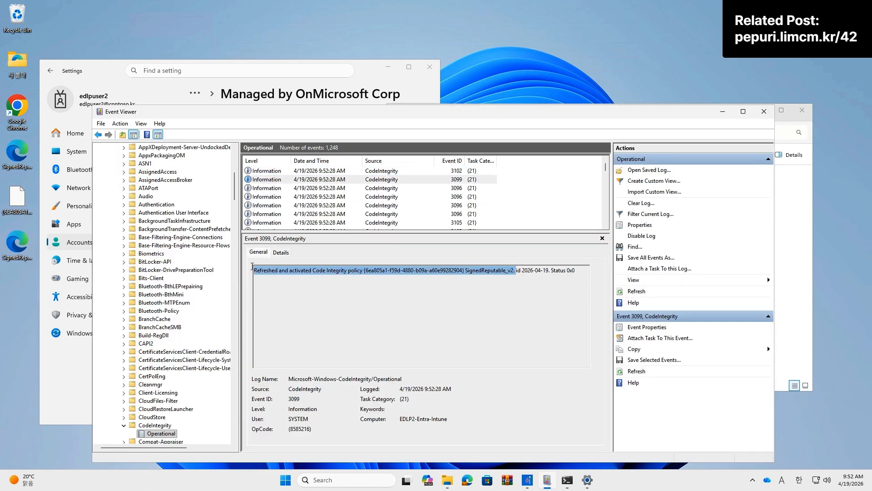
Minimize Event Viewer and Settings, then test launching Chrome and WinRAR under the updated policy, closing whatever opens
{"action": "left_click", "coordinate": [723, 111]}
{"action": "left_click", "coordinate": [388, 67]}
{"action": "double_click", "coordinate": [16, 109]}
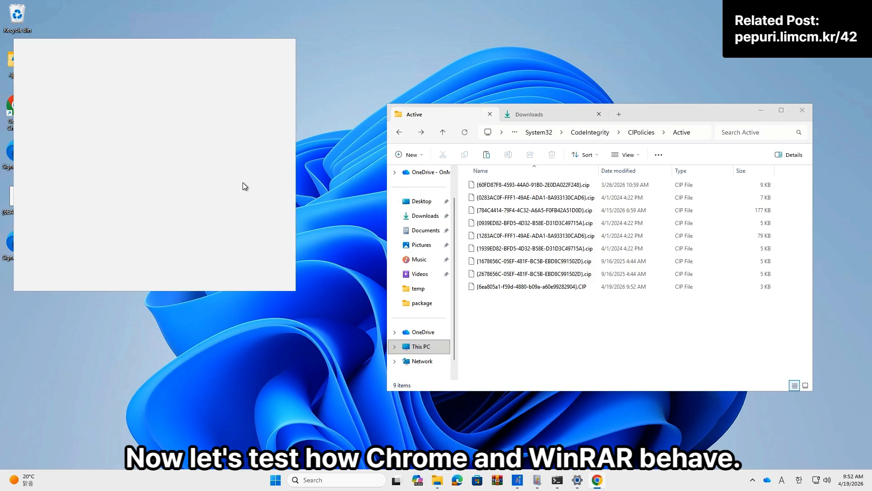
{"action": "left_click", "coordinate": [286, 52]}
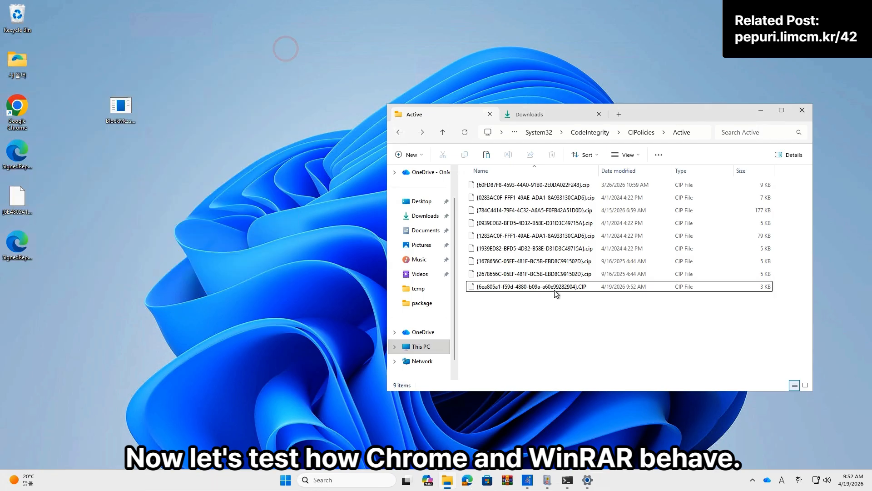
{"action": "left_click", "coordinate": [508, 481]}
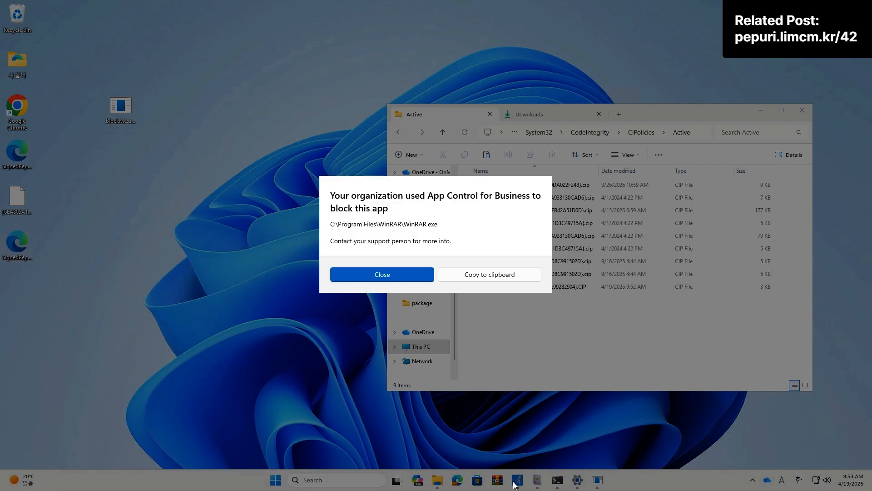
{"action": "left_click", "coordinate": [394, 274]}
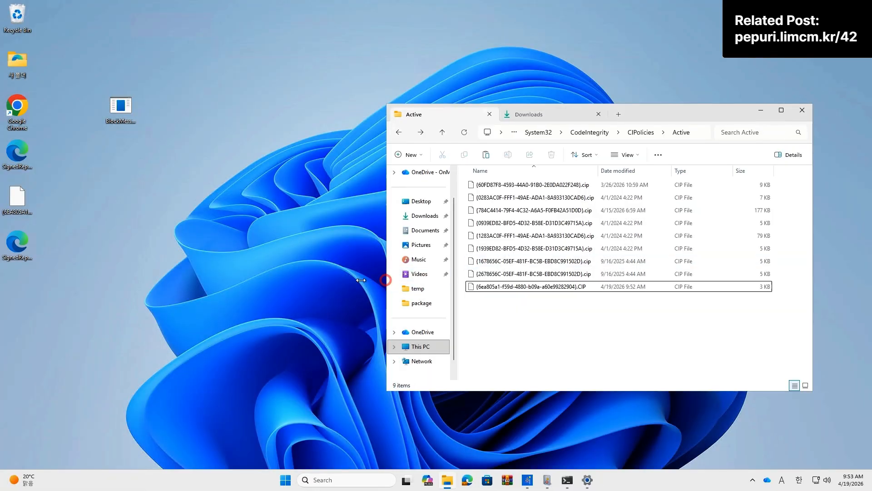
{"action": "left_click_drag", "start_coordinate": [386, 280], "coordinate": [314, 280]}
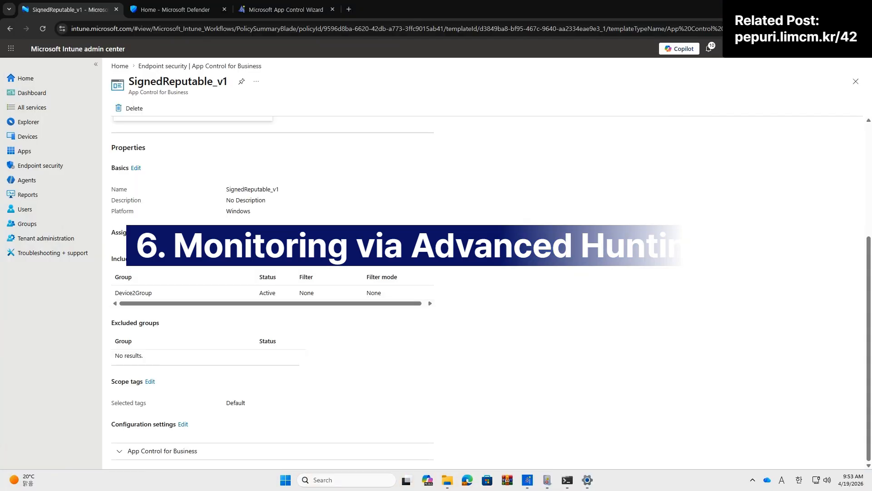
Switch to the Microsoft Defender portal and open Advanced hunting under Investigation & response
{"action": "left_click", "coordinate": [187, 10]}
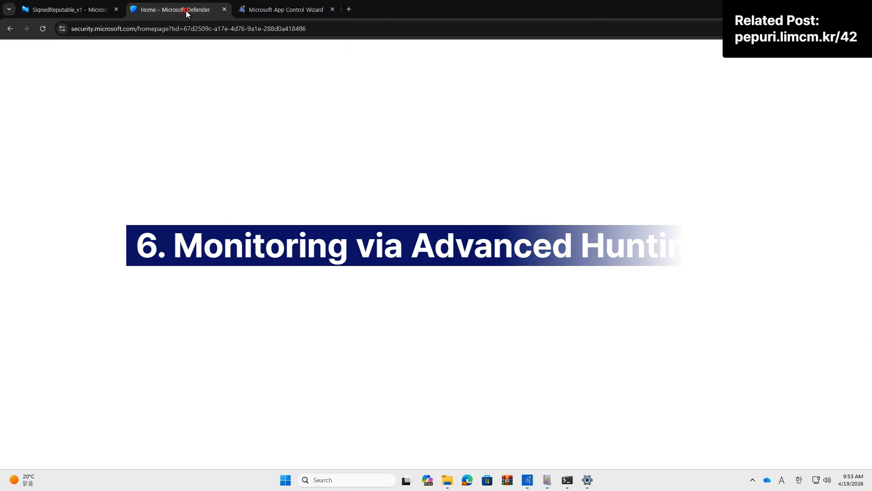
{"action": "left_click", "coordinate": [586, 120]}
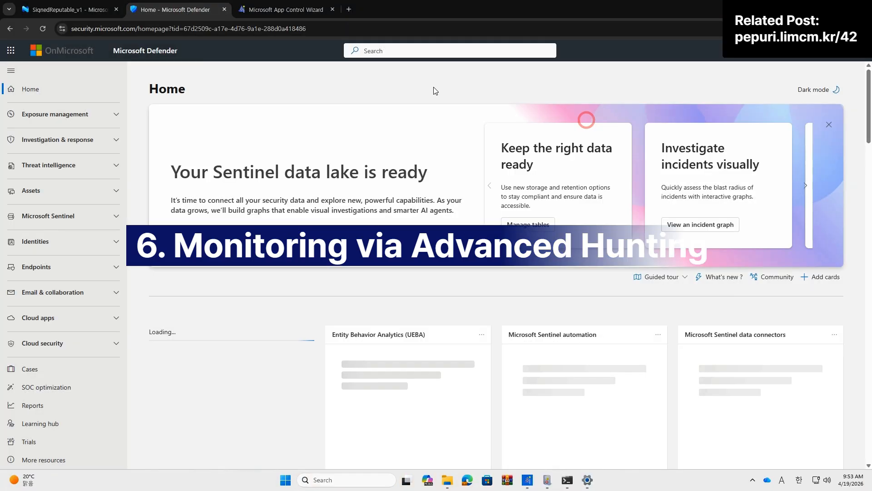
{"action": "left_click", "coordinate": [110, 141]}
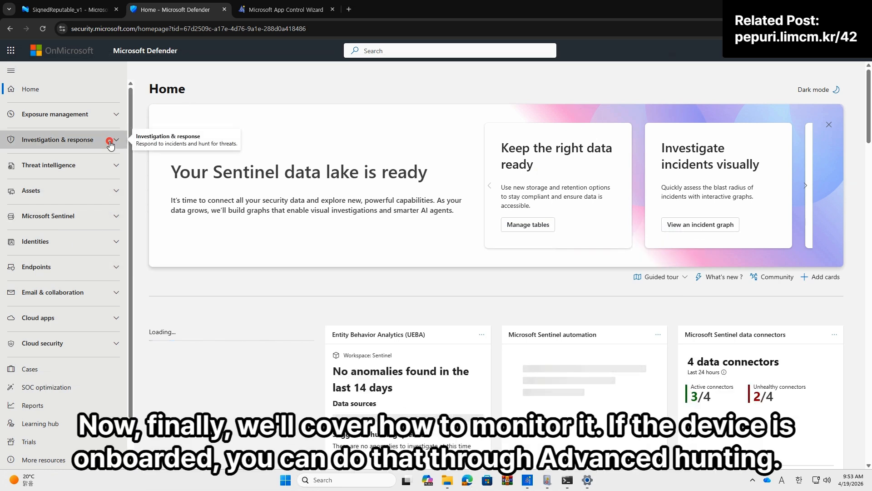
{"action": "left_click", "coordinate": [58, 175]}
{"action": "left_click", "coordinate": [57, 192]}
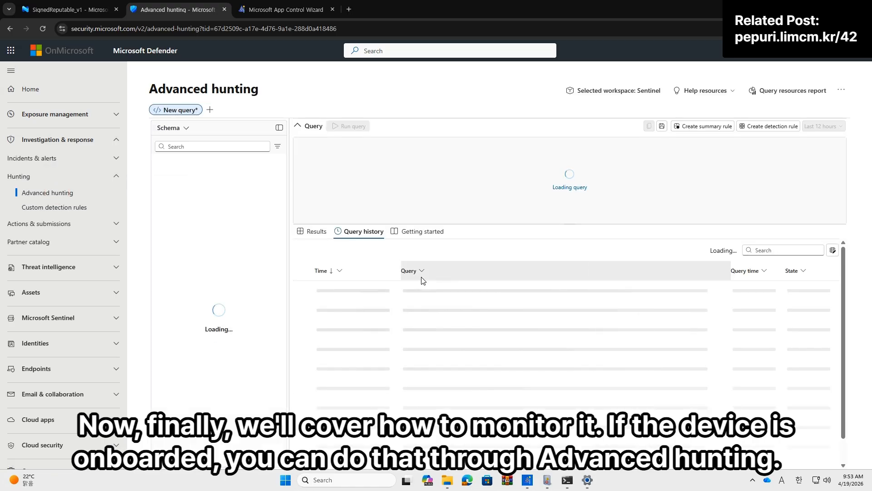
Run the DeviceEvents query that summarizes AppControlCodeIntegrityPolicyAudited and AppControlCodeIntegrityPolicyBlocked events by device, file name and folder path
{"action": "left_click", "coordinate": [466, 186]}
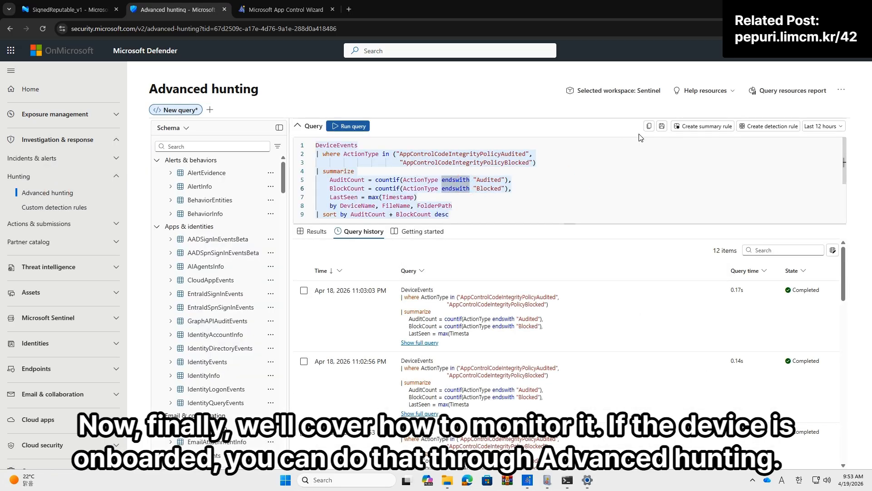
{"action": "left_click", "coordinate": [472, 217]}
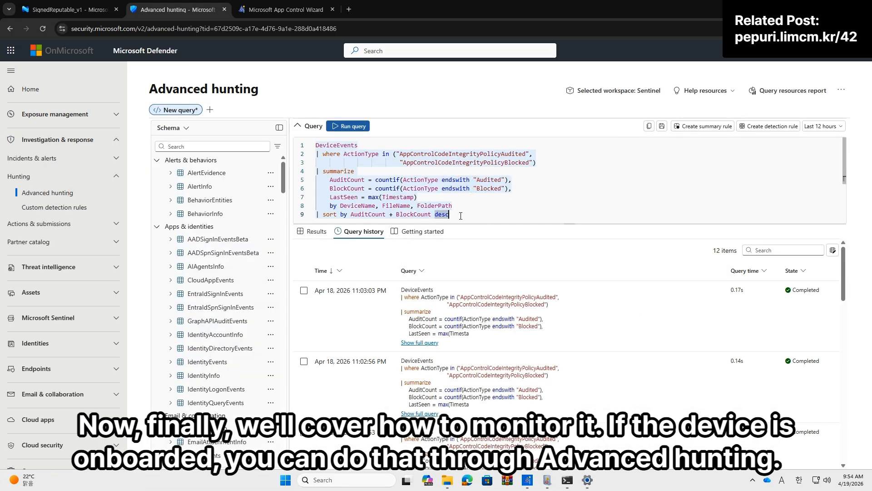
{"action": "left_click", "coordinate": [468, 219]}
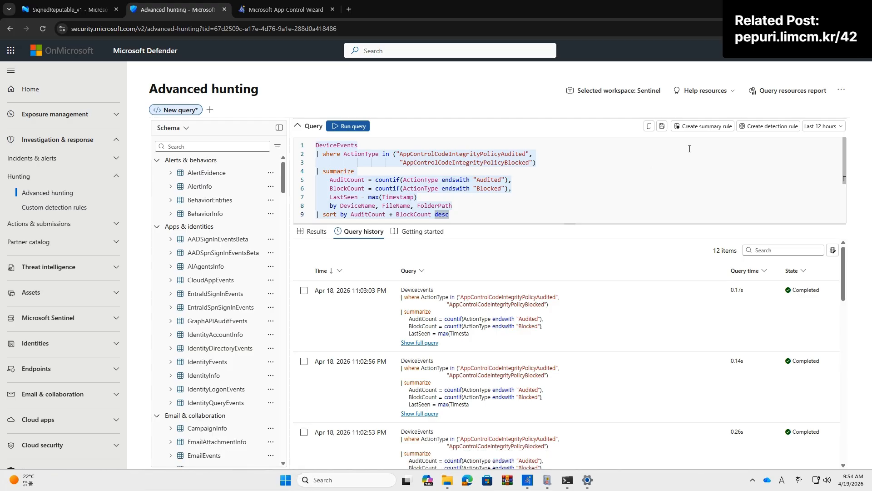
{"action": "left_click", "coordinate": [346, 128]}
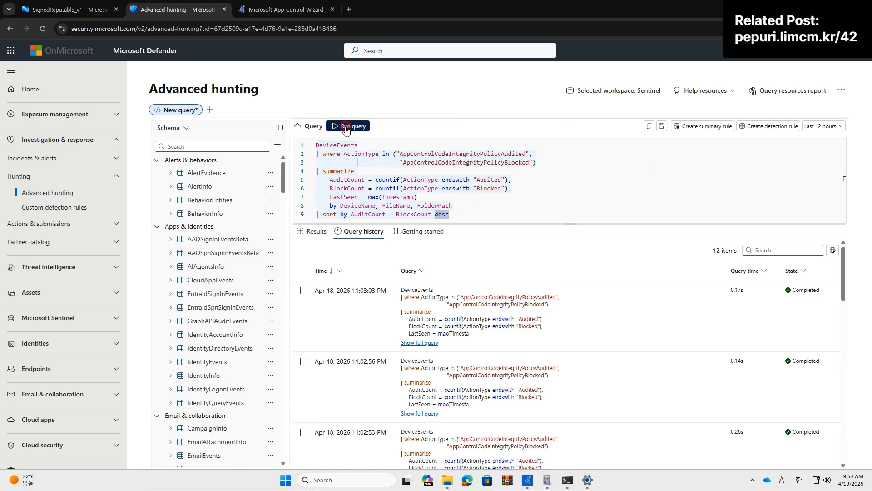